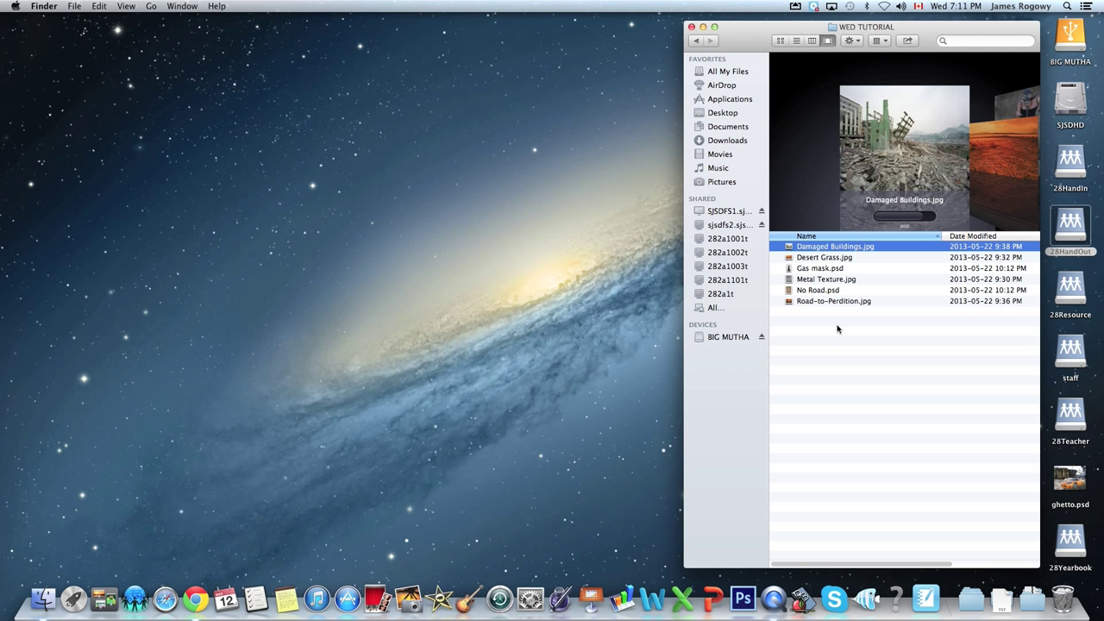
- Preview the source images in the WED TUTORIAL folder, from Damaged Buildings.jpg through Road-to-Perdition.jpg
key(space)
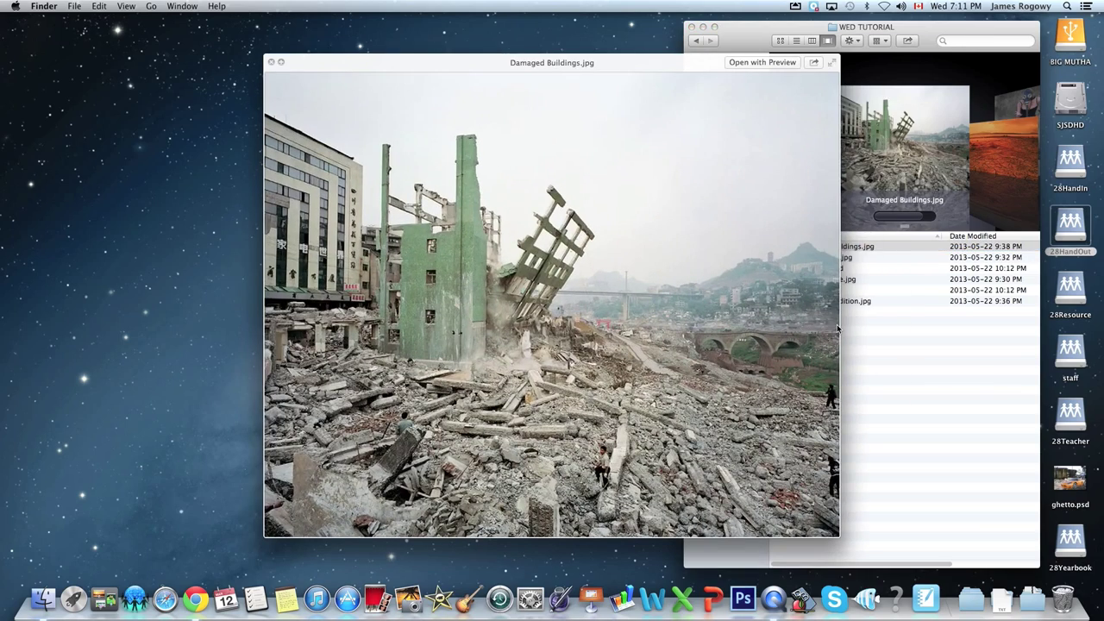
key(Down)
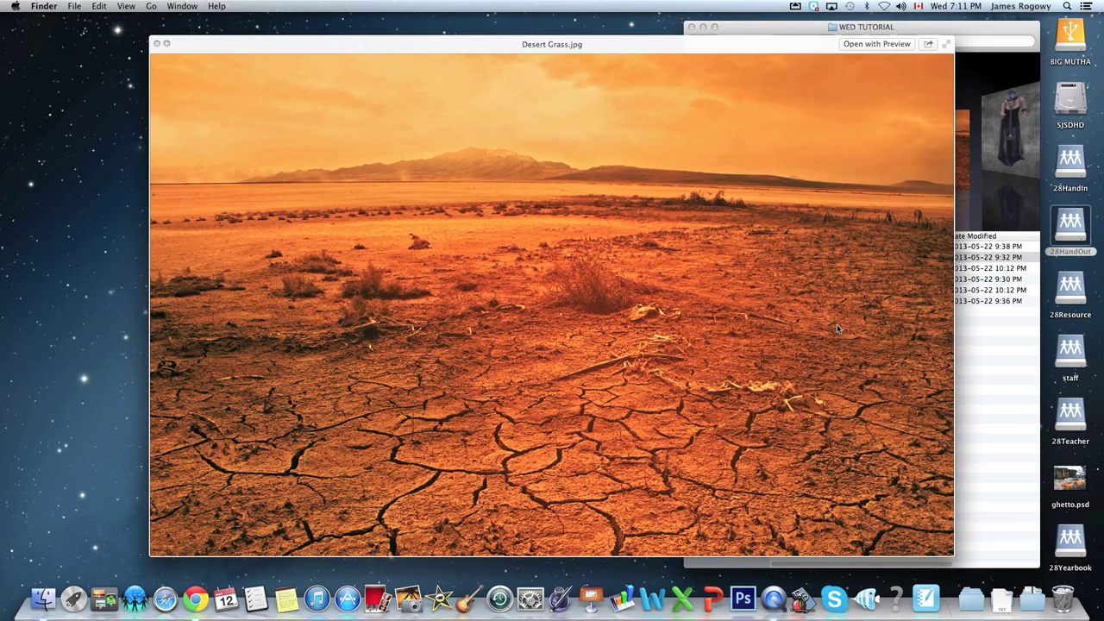
key(Down)
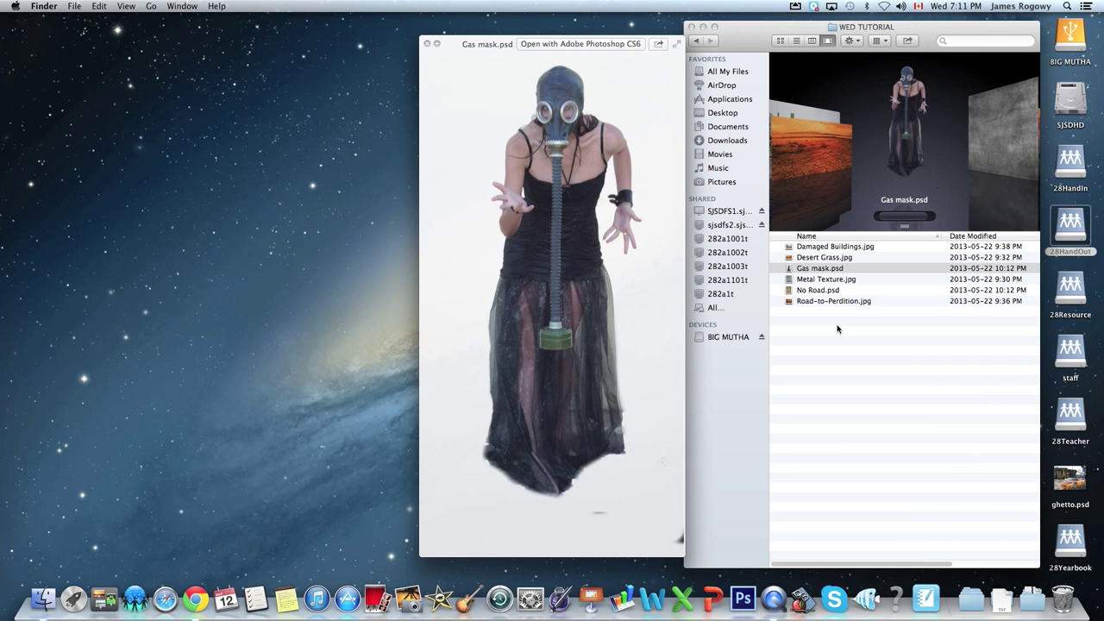
key(Down)
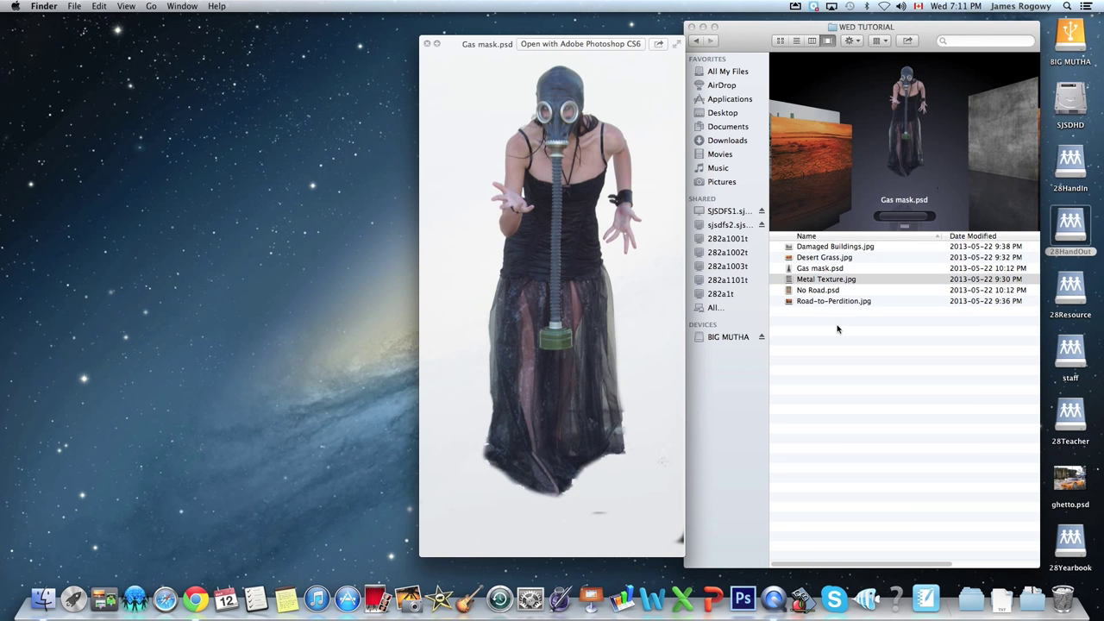
key(Down)
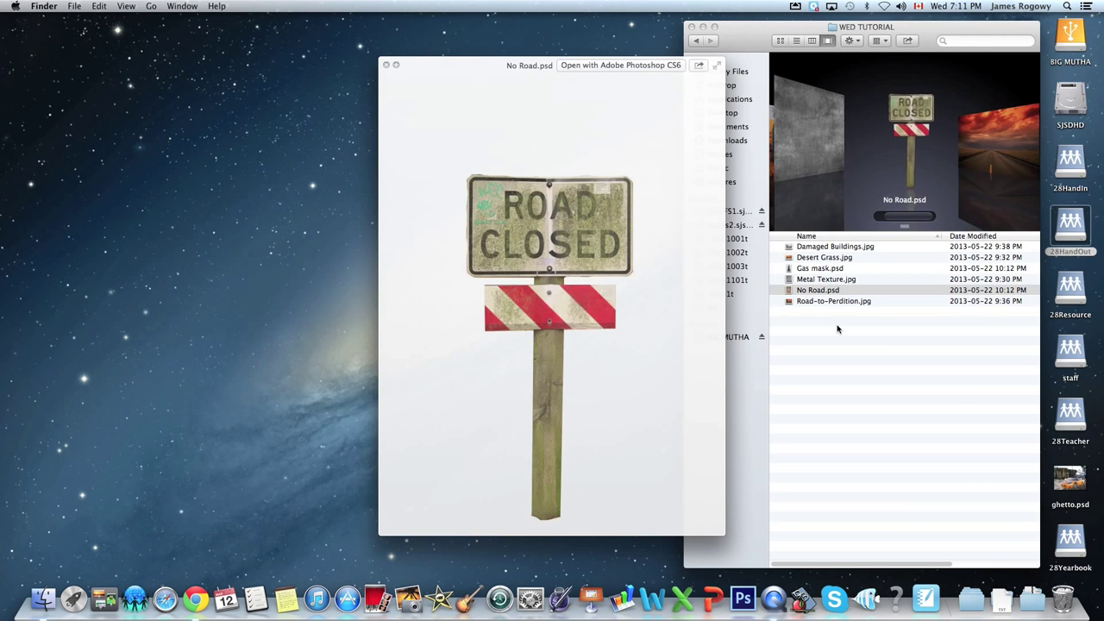
key(Down)
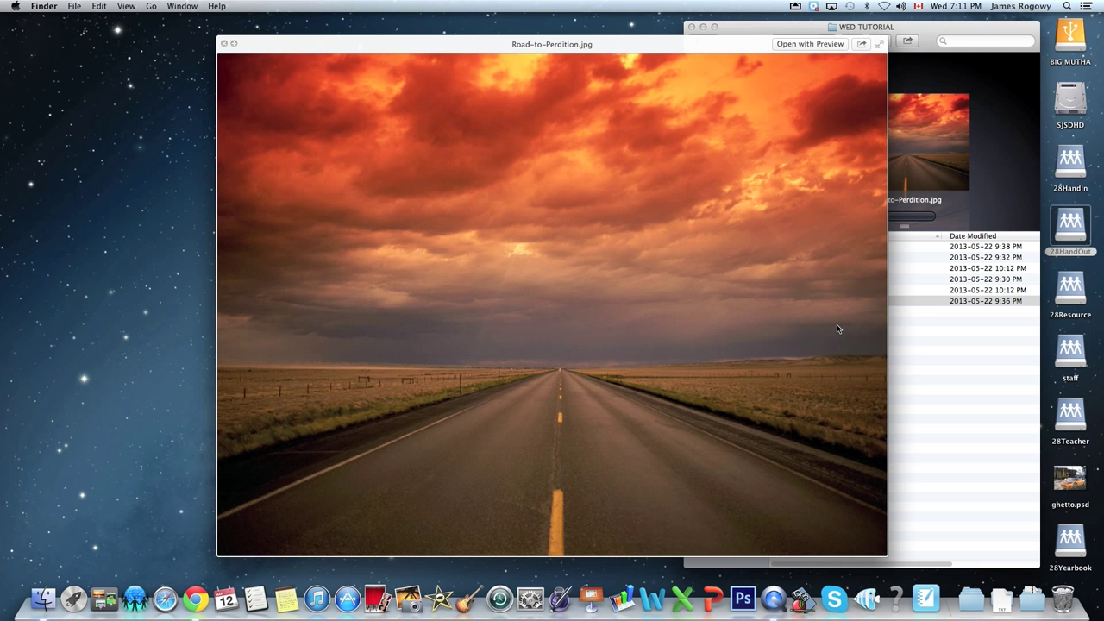
key(space)
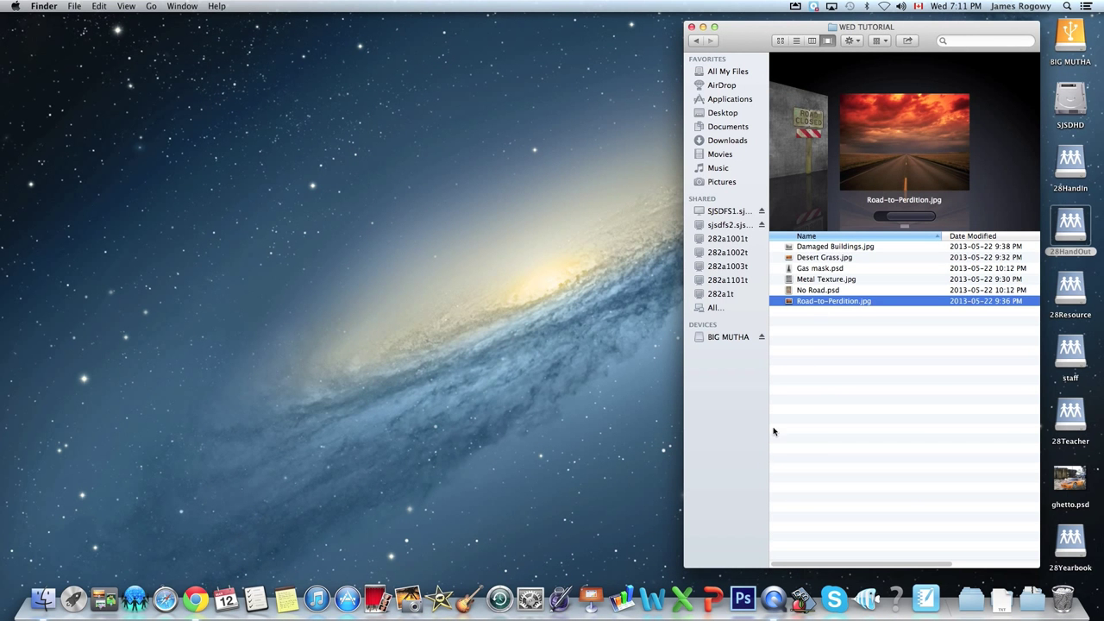
- Switch to Photoshop and start a new document 8.5 inches wide and 11 inches high at 150 pixels/inch
click(743, 598)
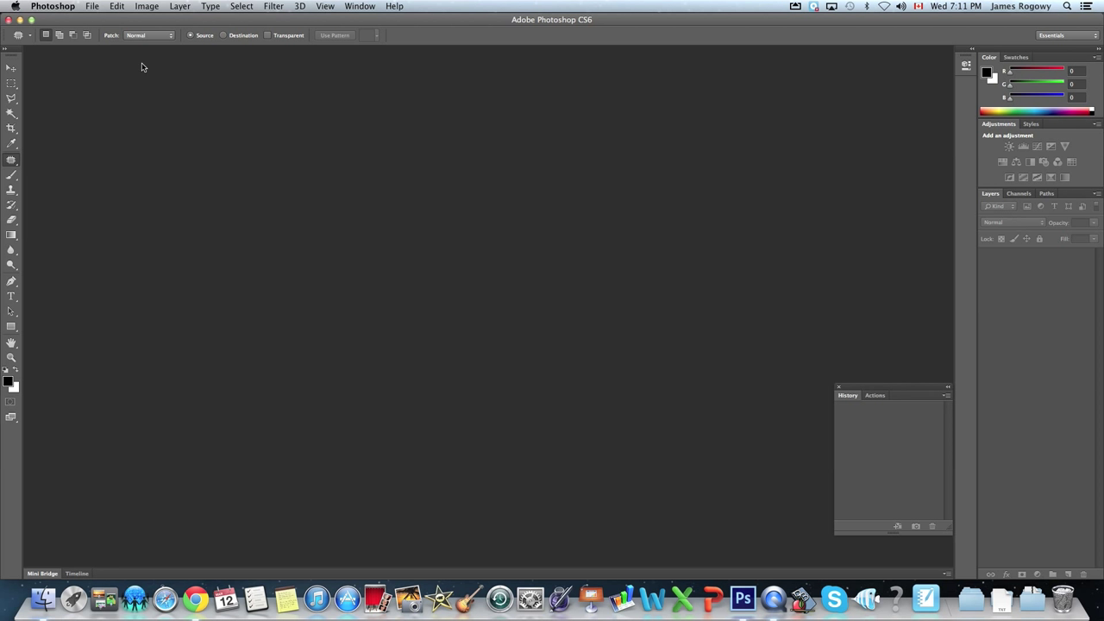
click(92, 8)
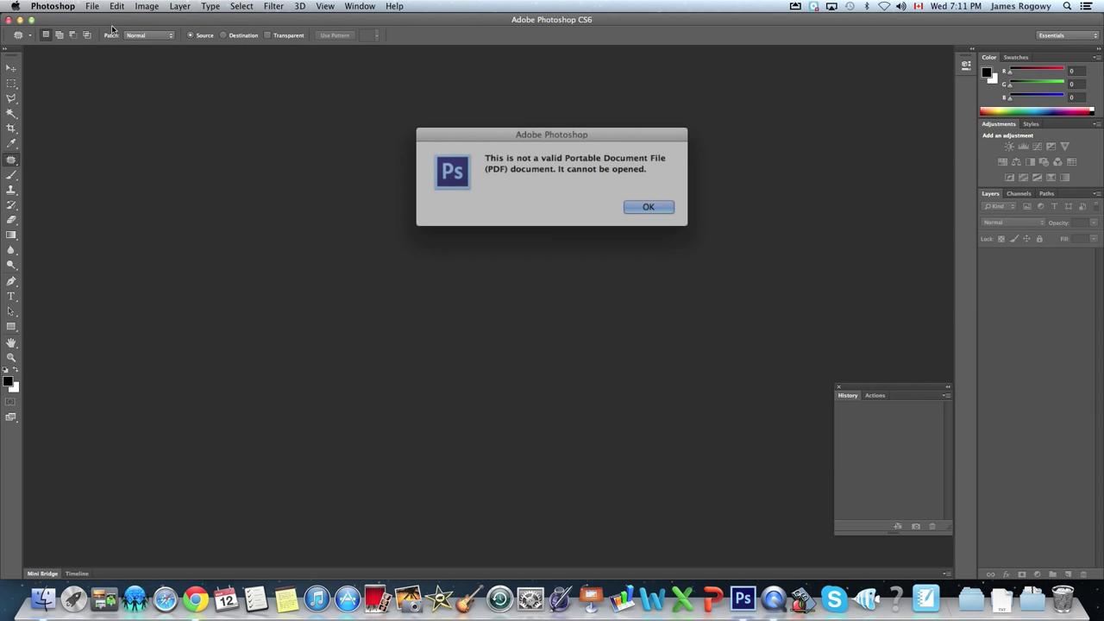
click(638, 207)
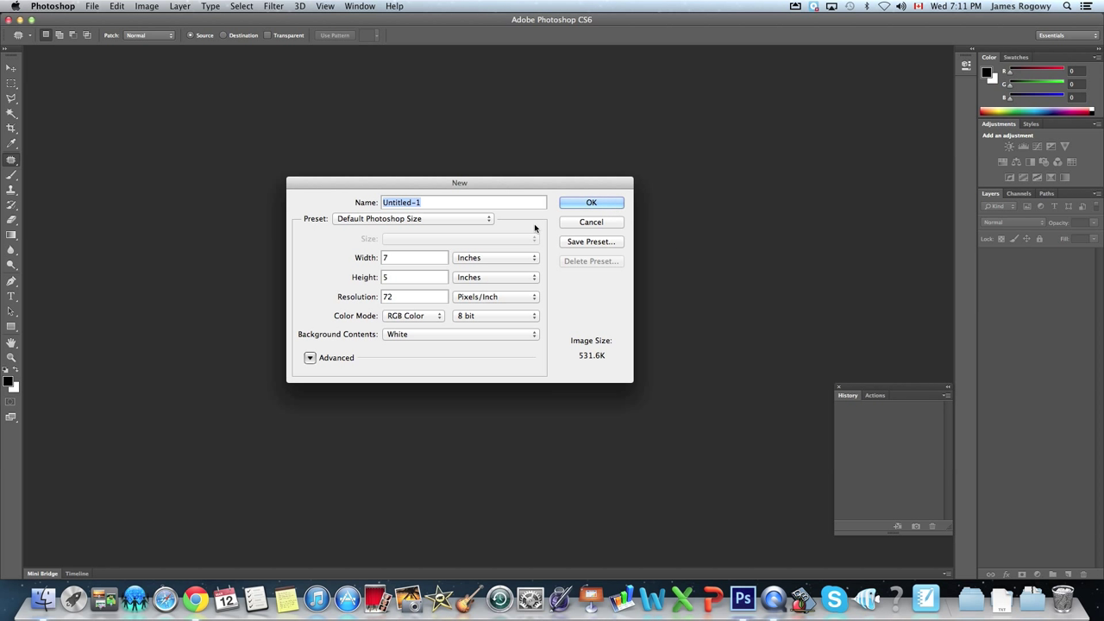
drag(409, 185, 496, 176)
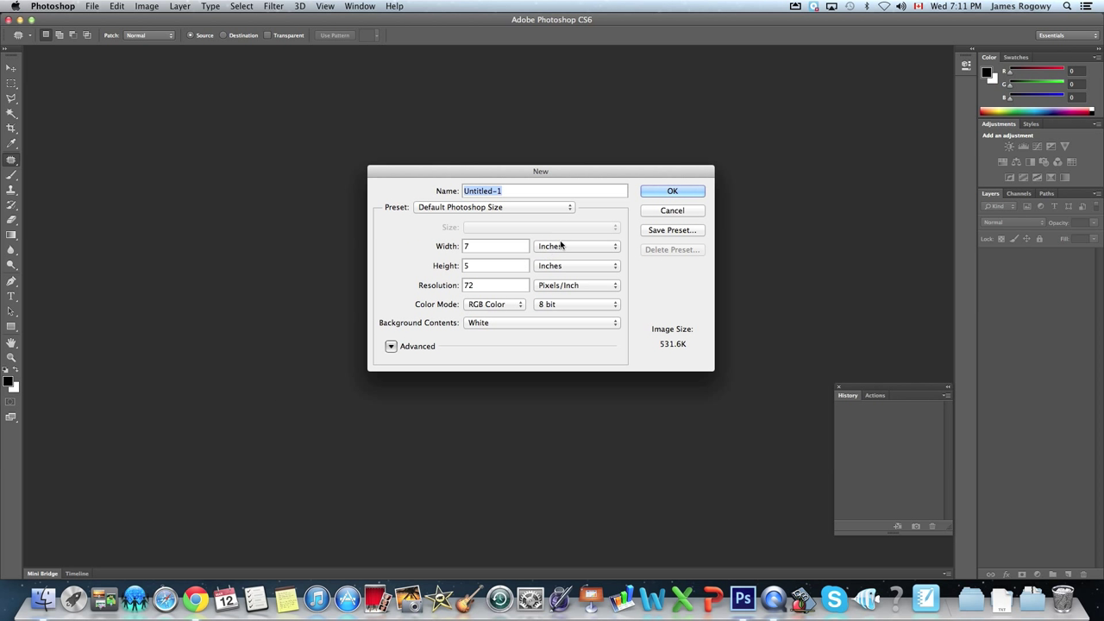
key(Tab)
text(8.5)
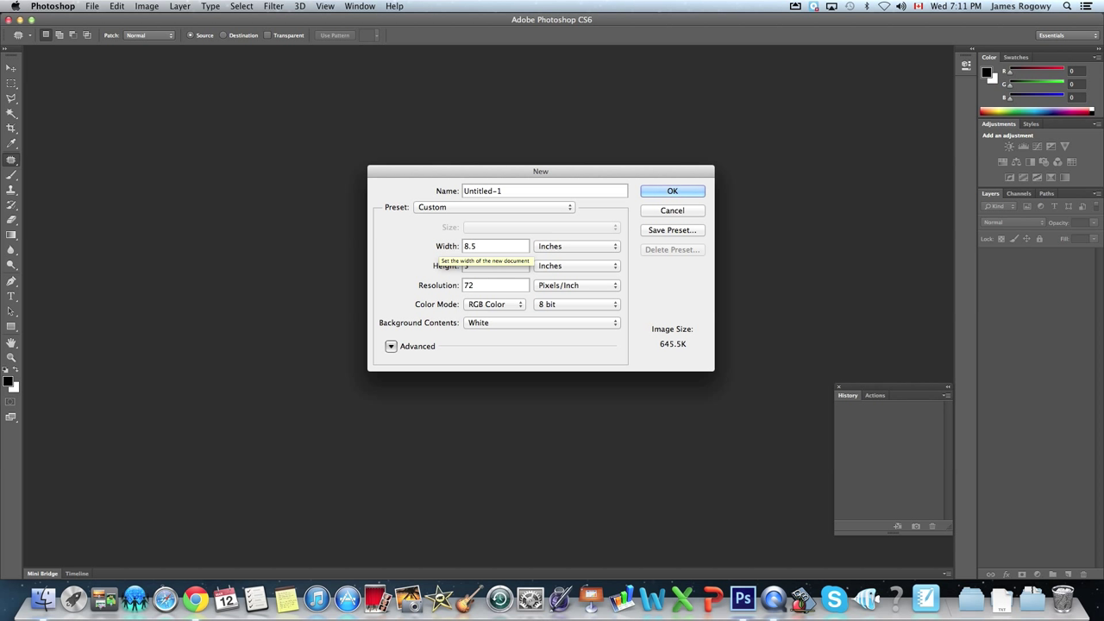
key(Tab)
text(11)
key(Tab)
text(150)
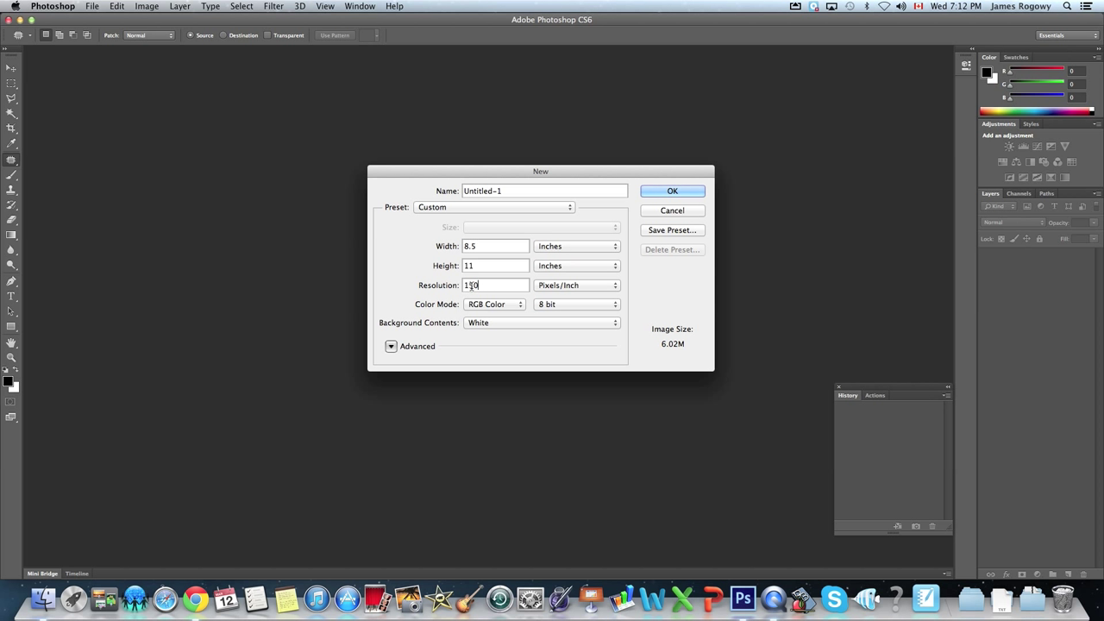
- Set the new document's background contents to Transparent and create the document
click(490, 324)
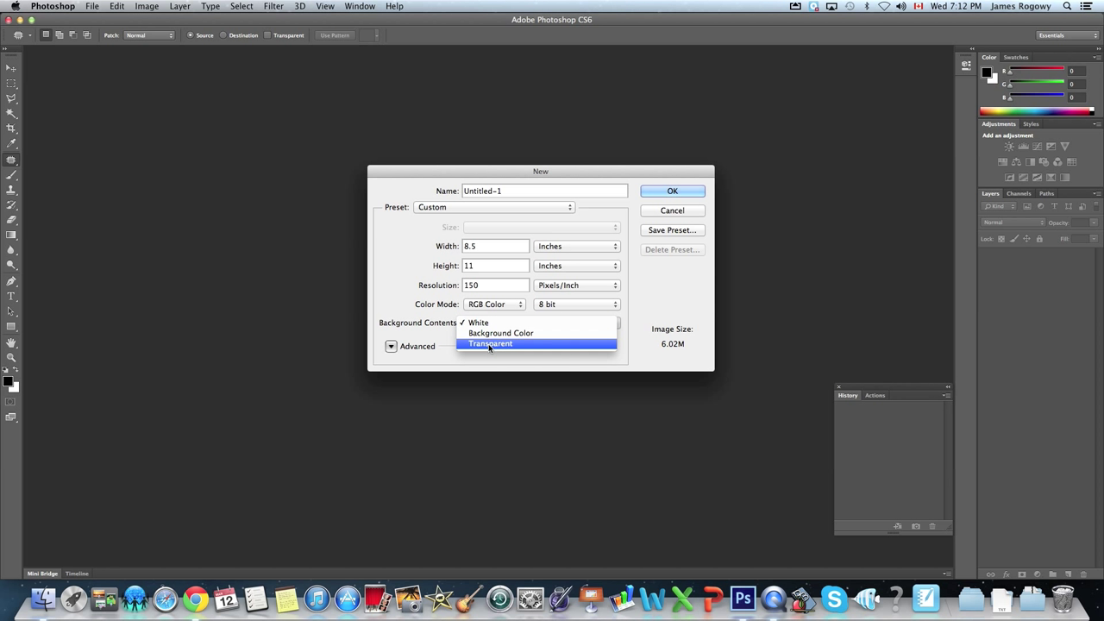
click(489, 345)
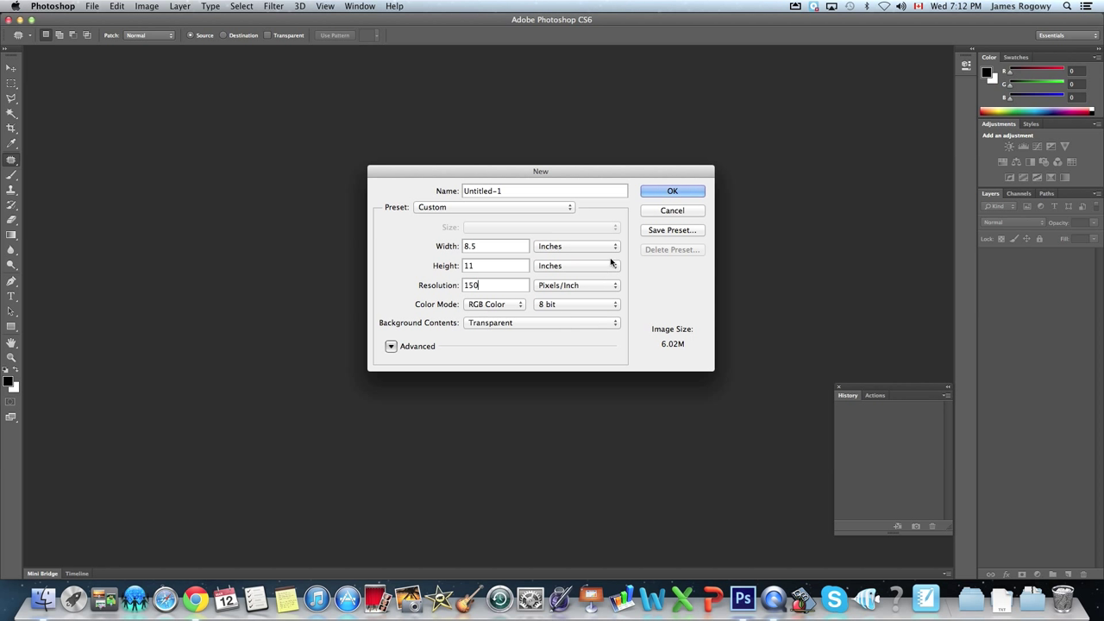
click(662, 192)
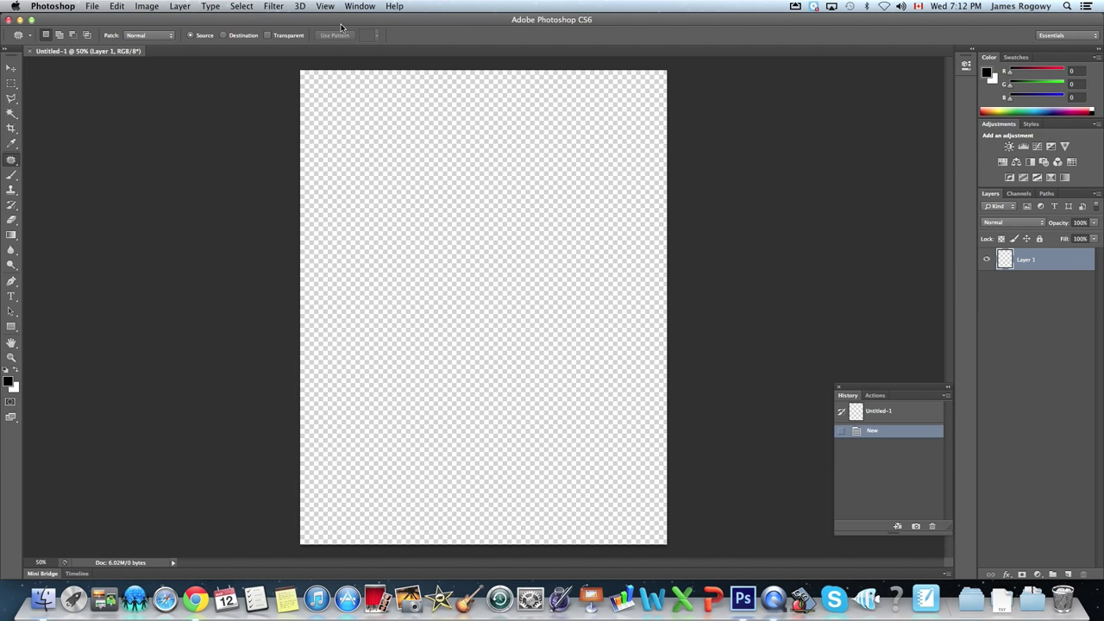
- Open Damaged Buildings.jpg from the WED TUTORIAL folder in Photoshop and fit the image to the repositioned window
drag(339, 21, 40, 305)
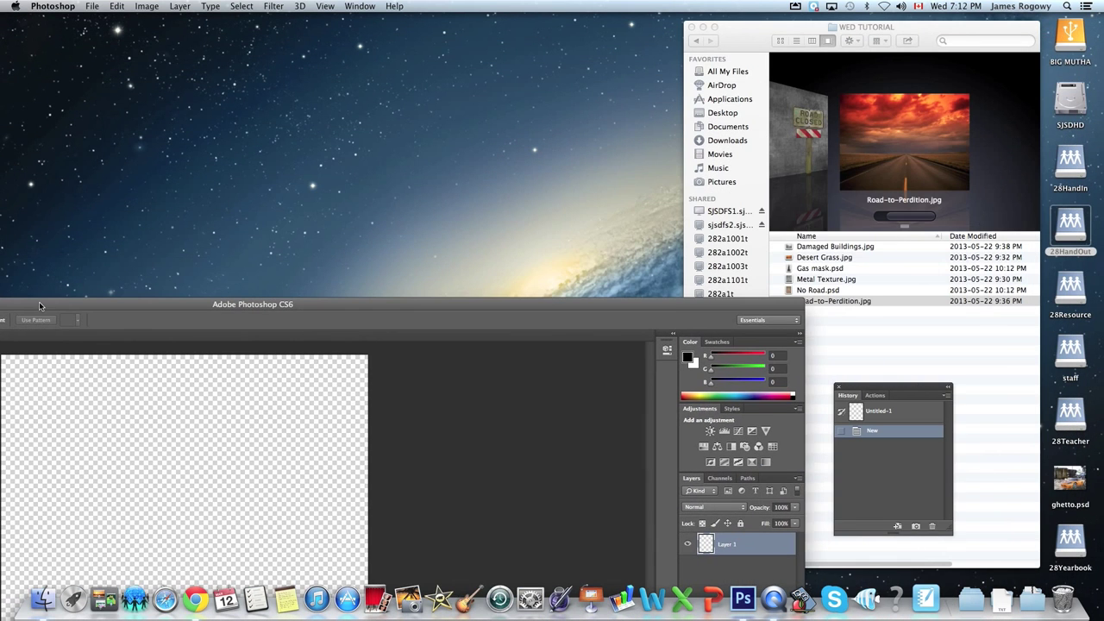
click(884, 343)
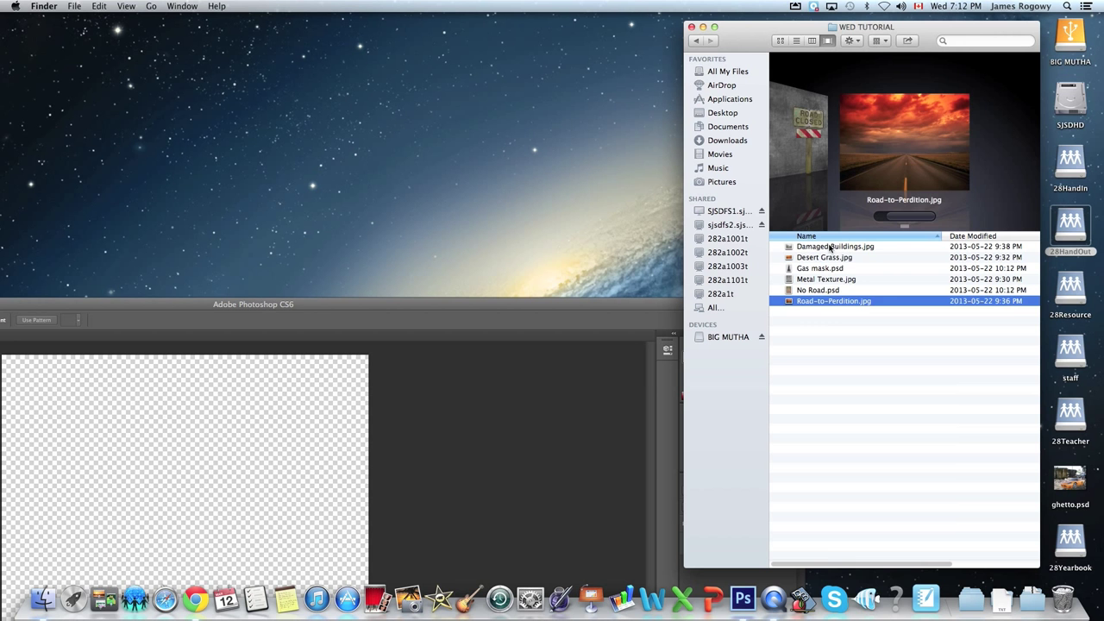
click(831, 247)
drag(832, 251, 753, 604)
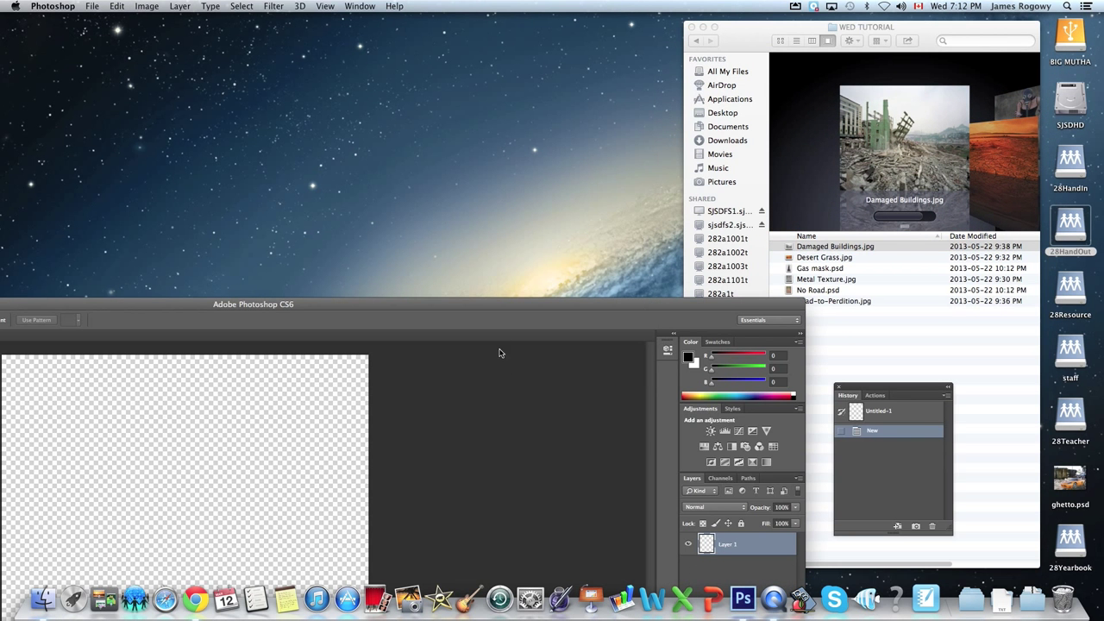
drag(488, 307, 496, 296)
double_click(496, 300)
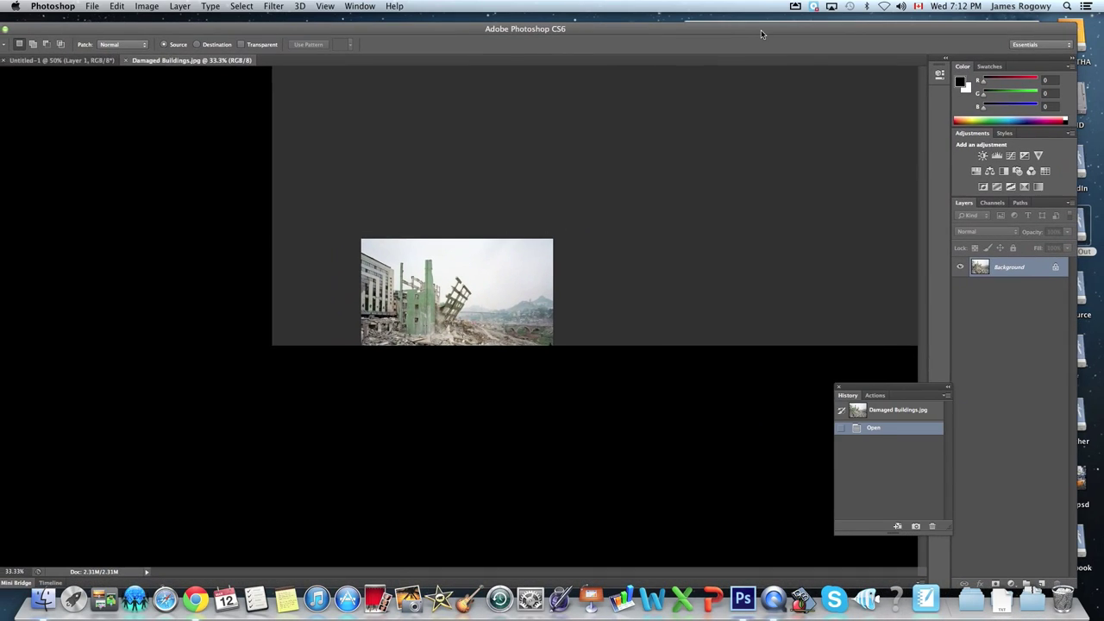
key(super+0)
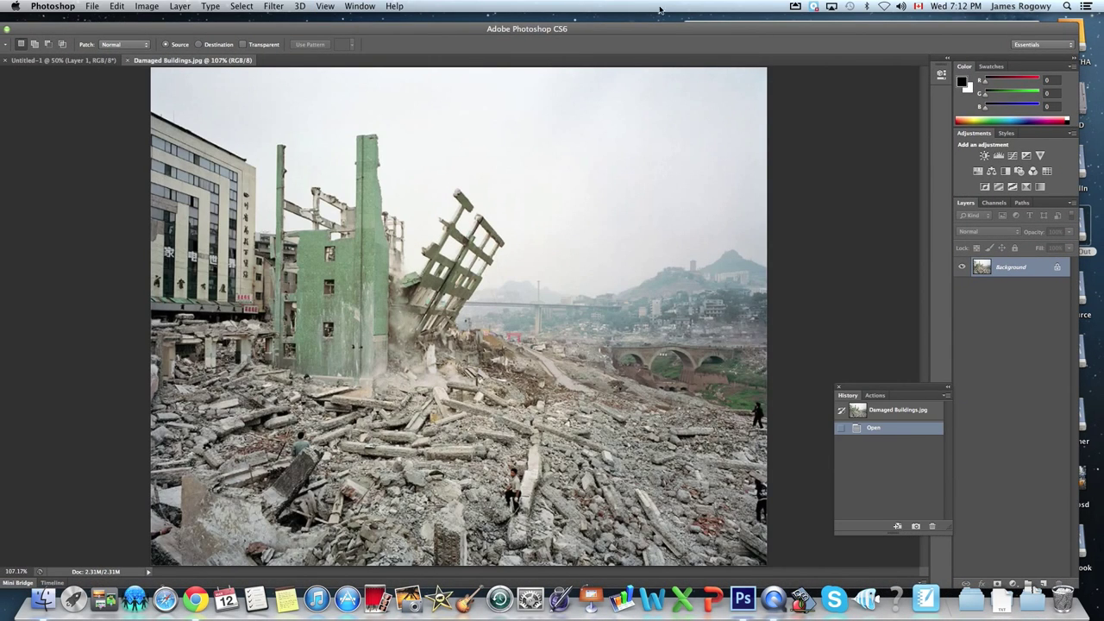
drag(133, 37, 169, 36)
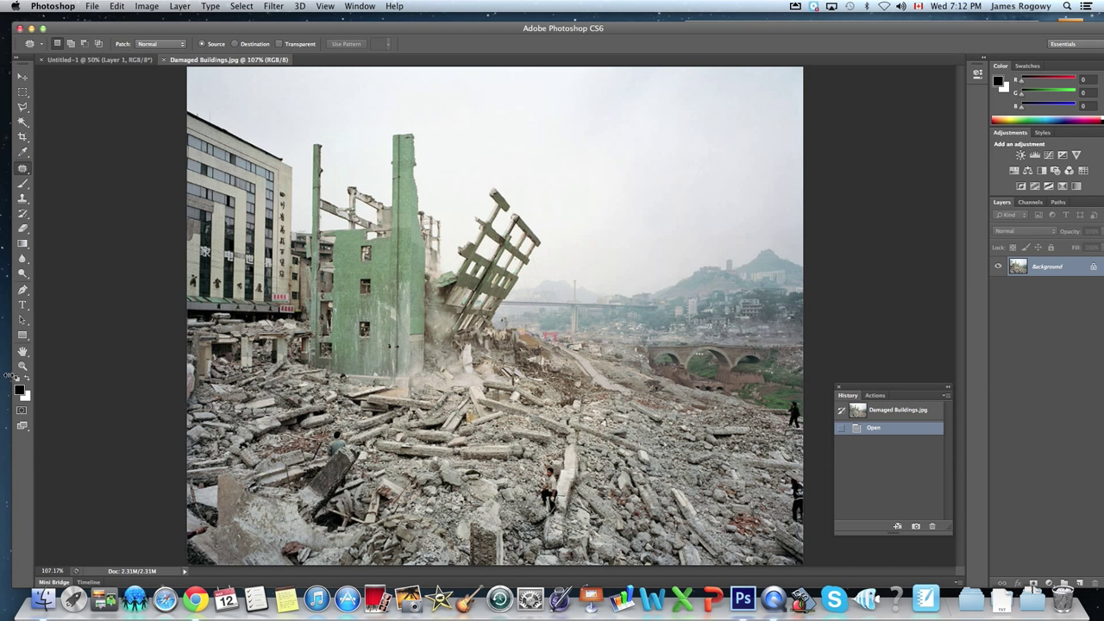
- Bring the Damaged Buildings image into Untitled-1 as a layer, accept the colour conversion, and align it with the canvas's top-left corner
click(24, 77)
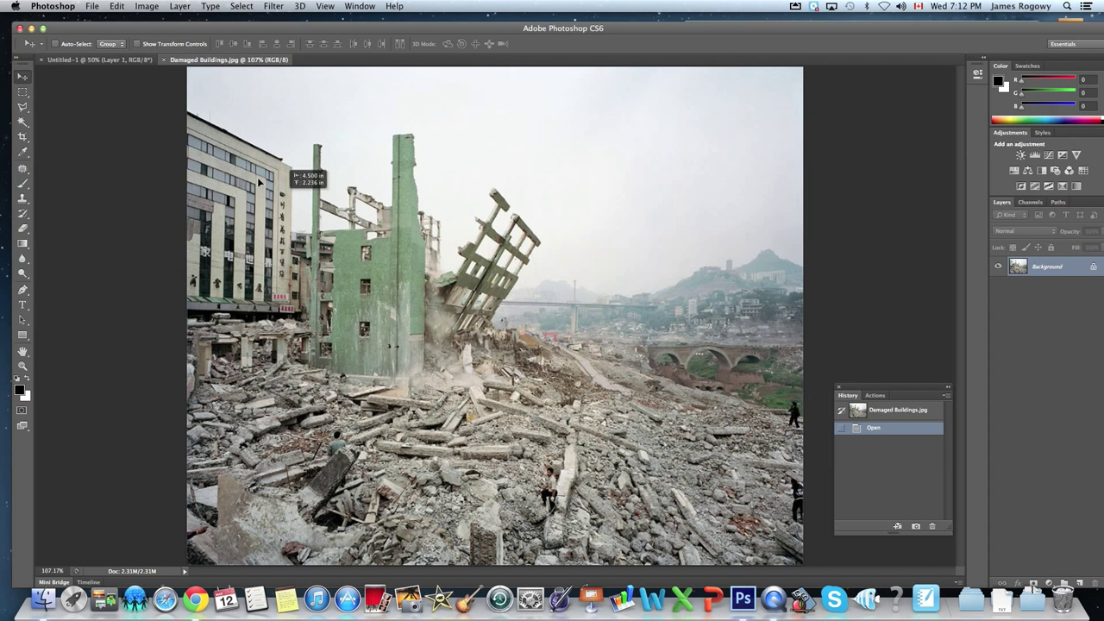
click(86, 60)
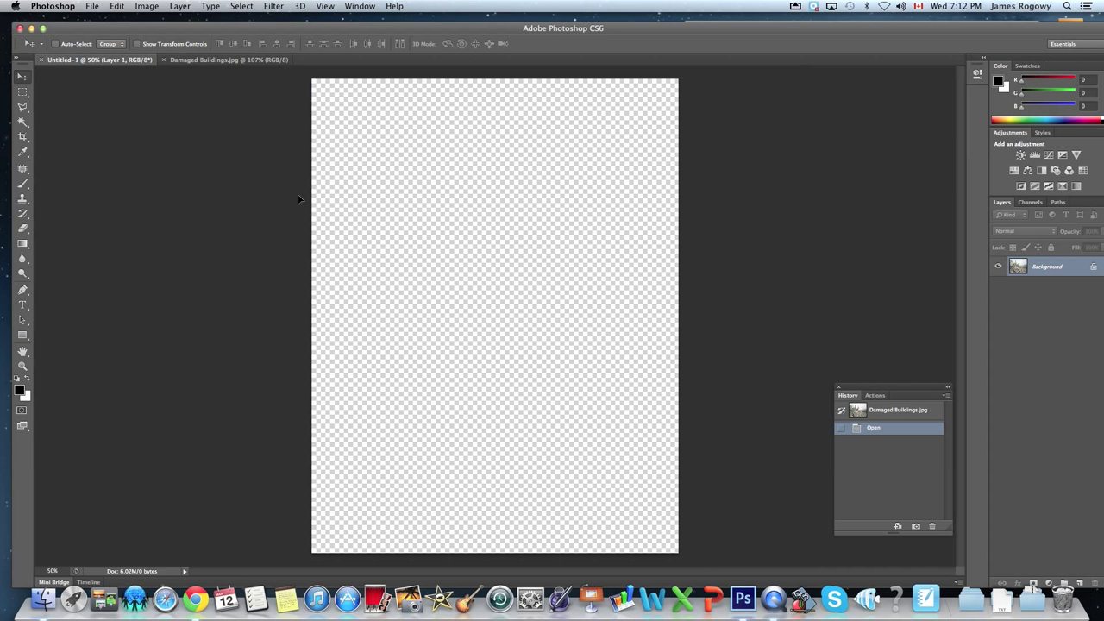
key(super+v)
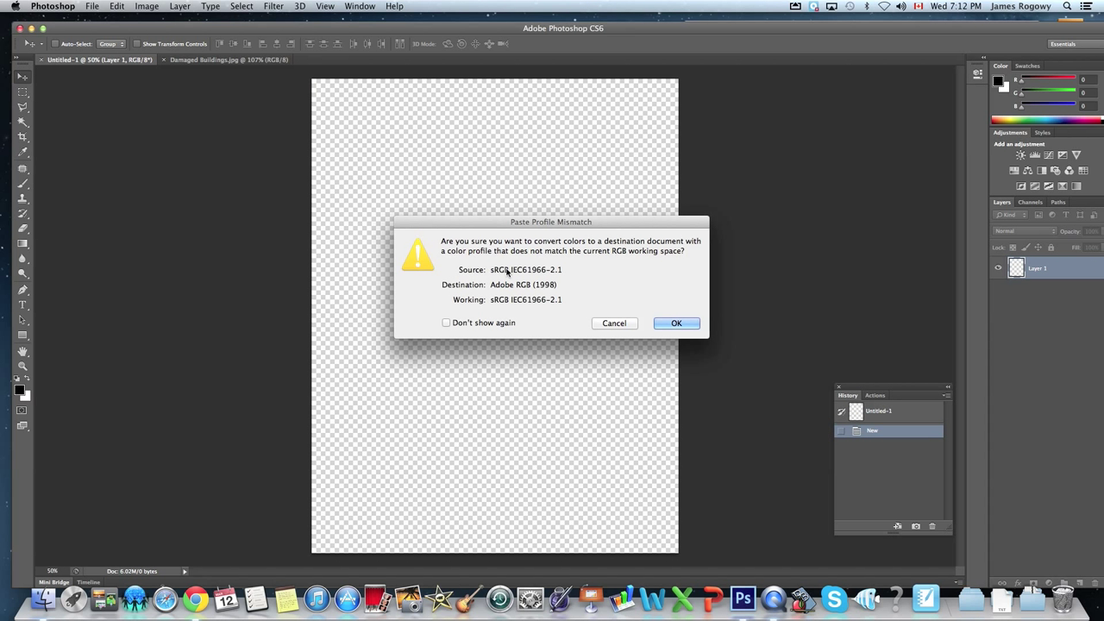
click(678, 323)
drag(454, 232, 452, 172)
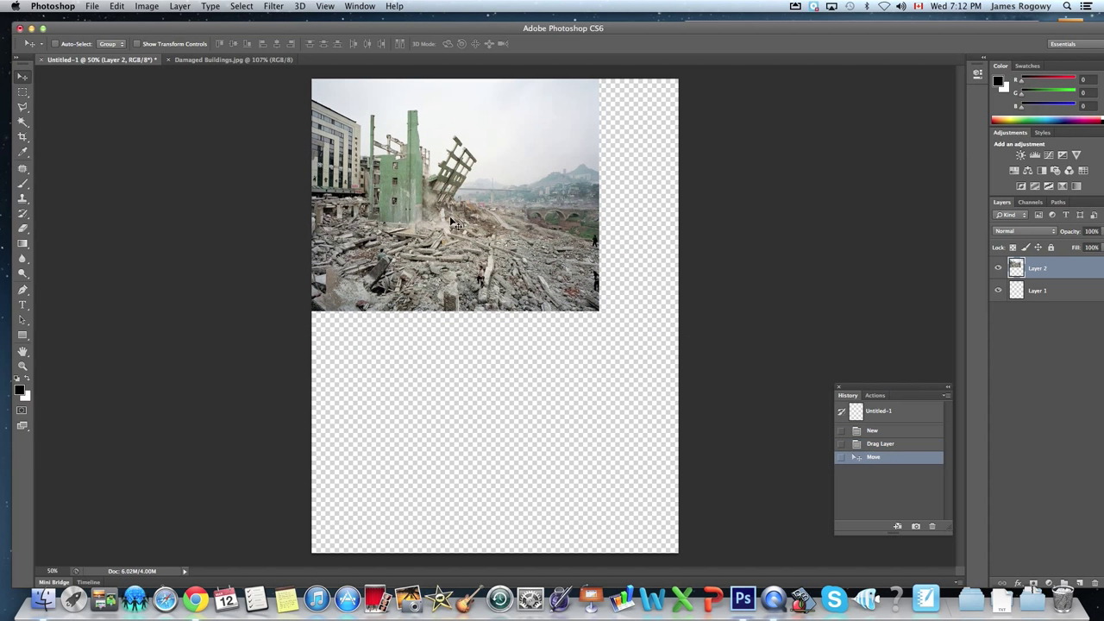
- Scale the damaged buildings layer up with Free Transform to about 133% so it spans the canvas width
key(super+t)
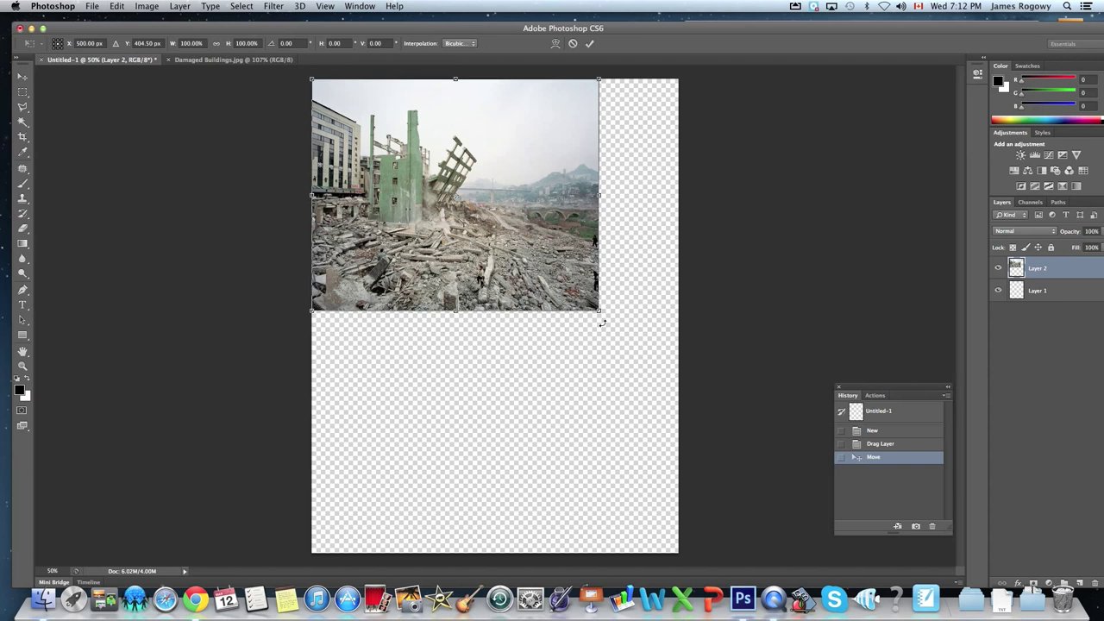
drag(601, 312, 644, 347)
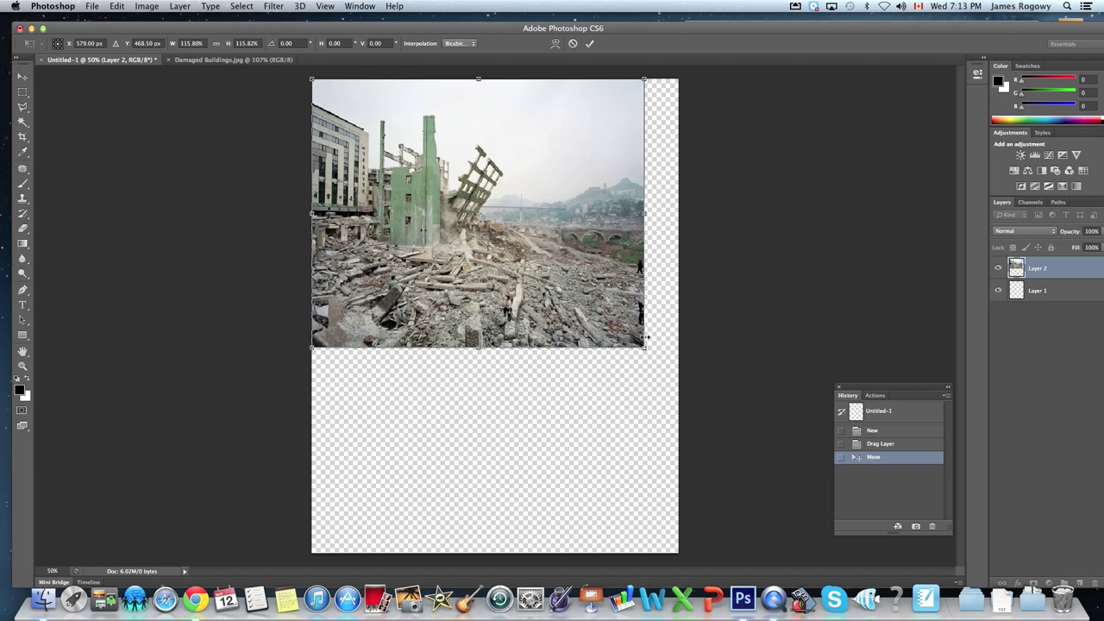
drag(646, 348, 695, 388)
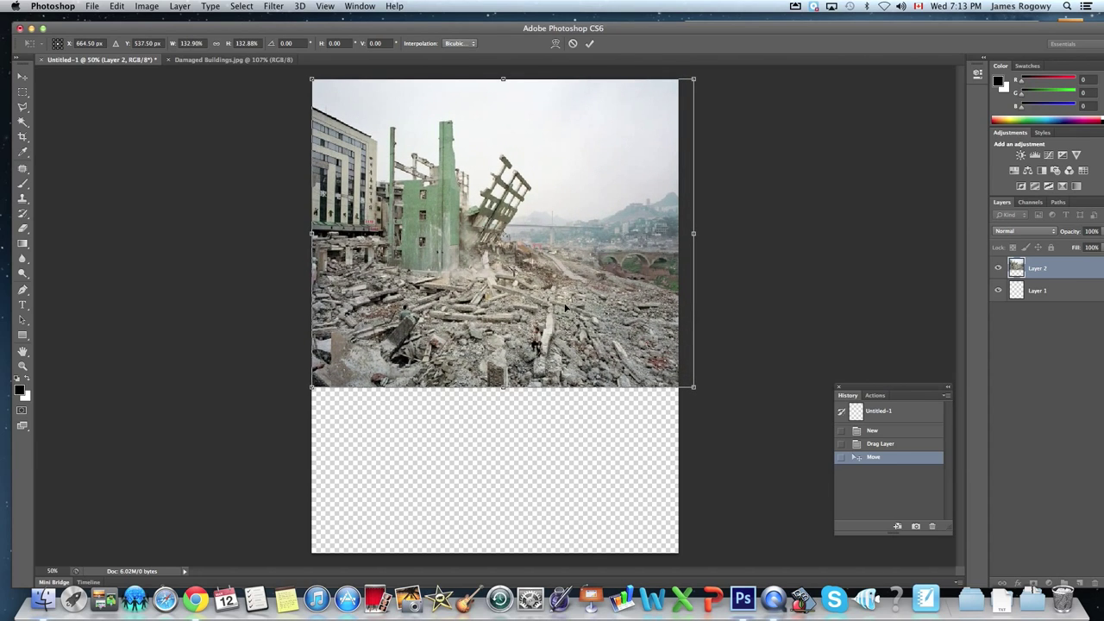
key(Return)
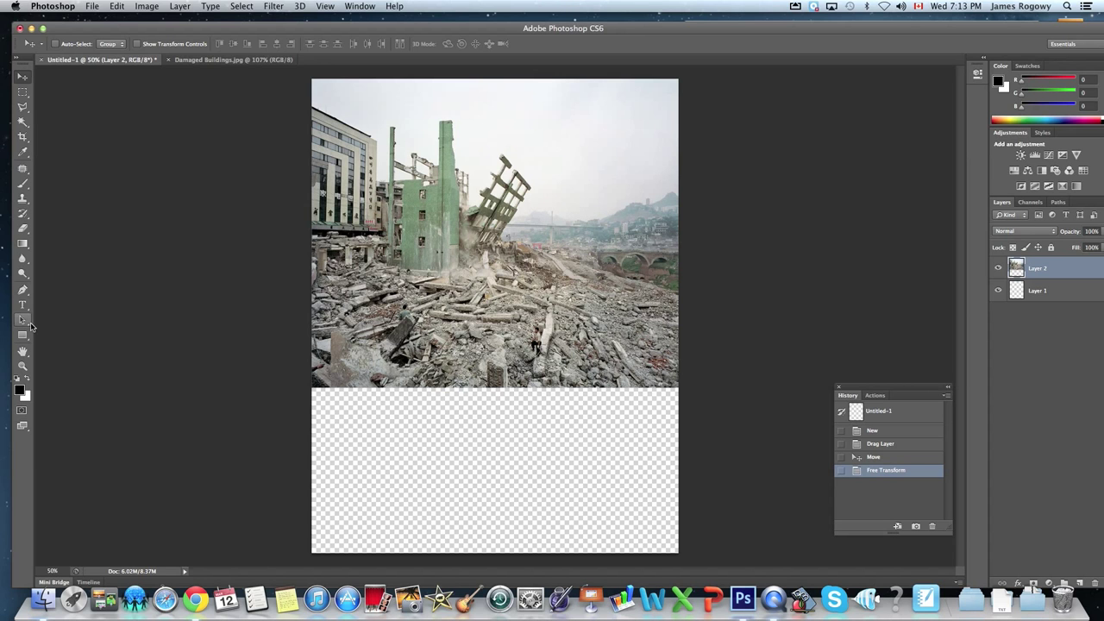
- Set up the Magic Wand tool to add to the selection with a tolerance of 16, with the buildings shown at 100%
click(23, 366)
click(537, 149)
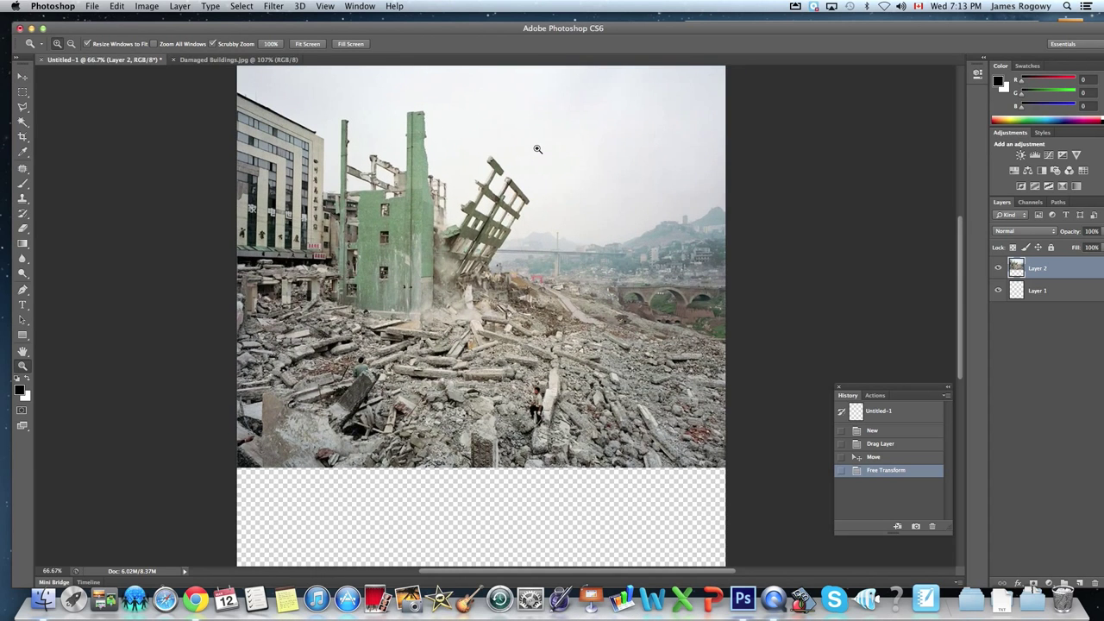
scroll(530, 174, up, 3)
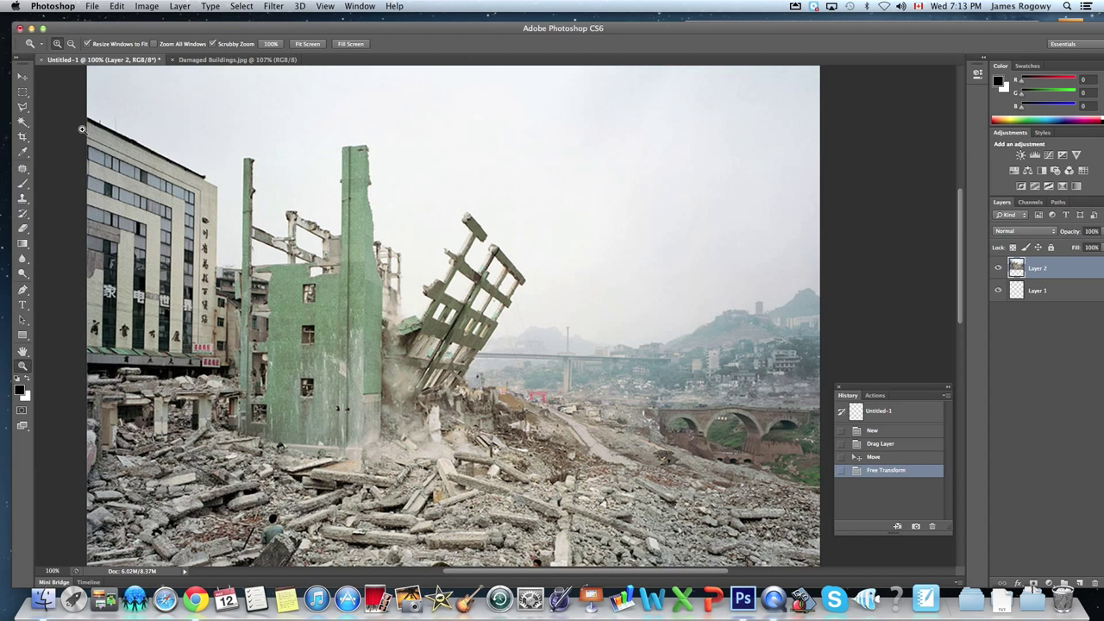
click(24, 122)
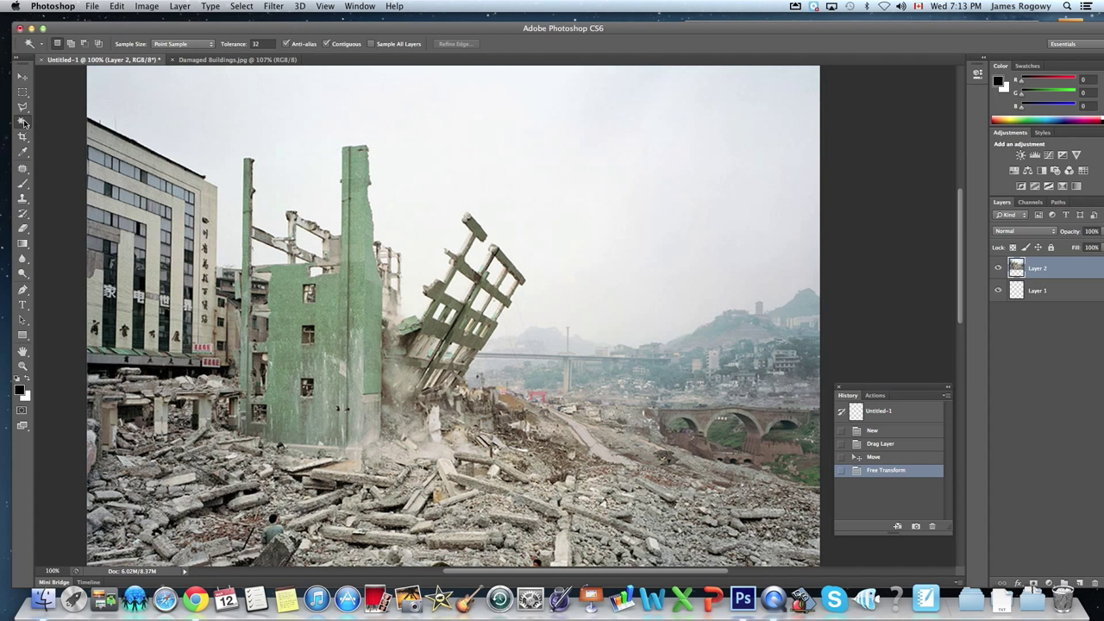
click(61, 132)
click(72, 44)
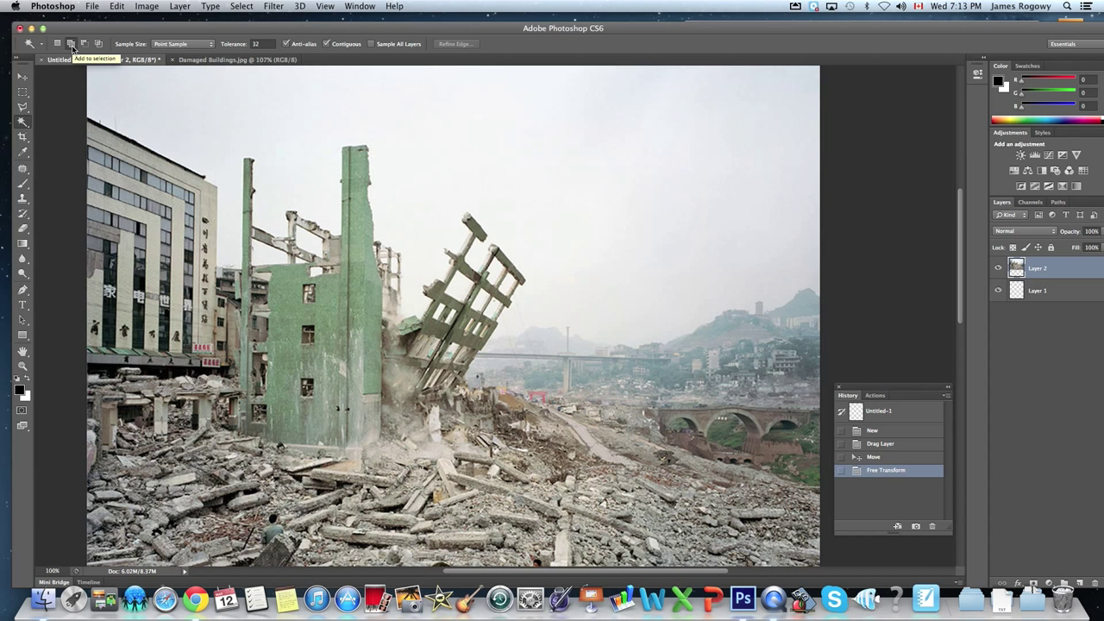
click(255, 44)
text(16)
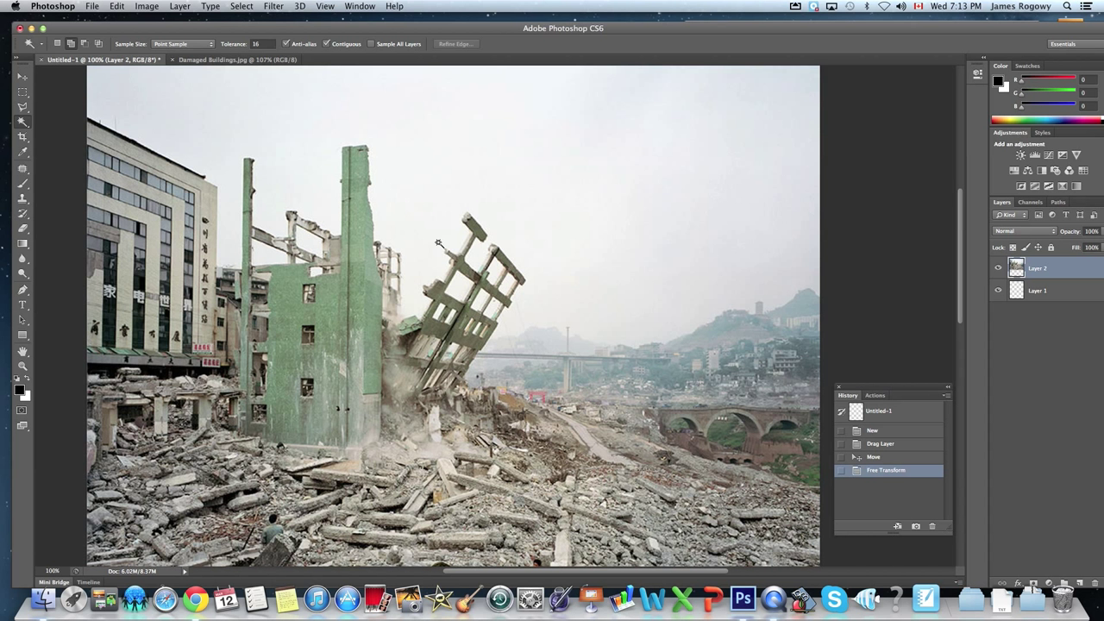
- Select the sky around the buildings and inside the ruined frame's gaps with the Magic Wand, delete it, and deselect
click(210, 125)
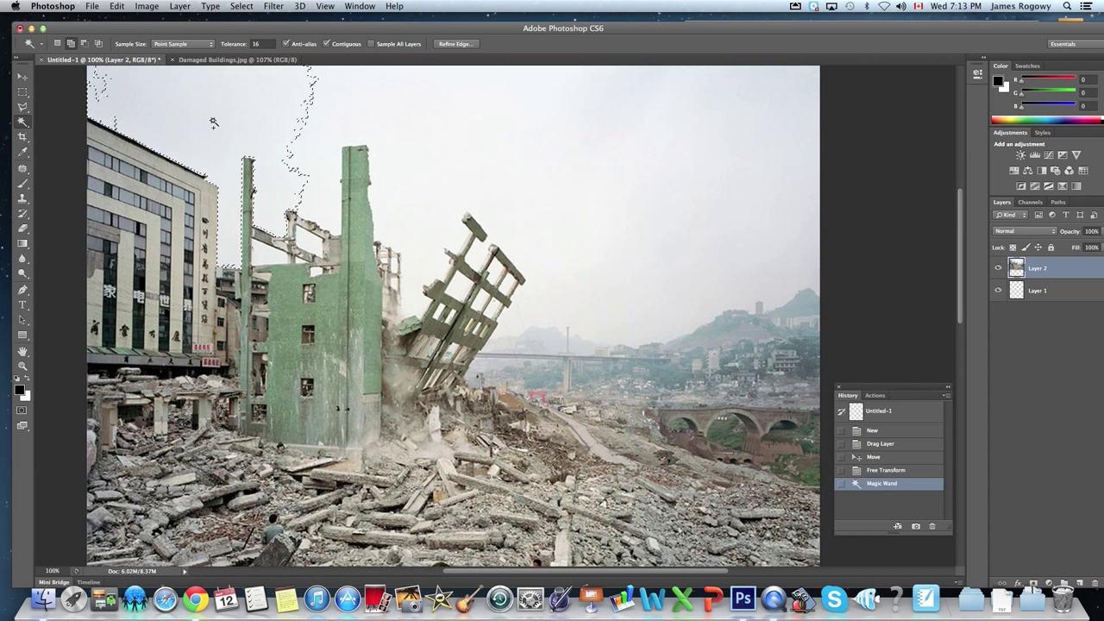
shift+click(312, 138)
shift+click(96, 87)
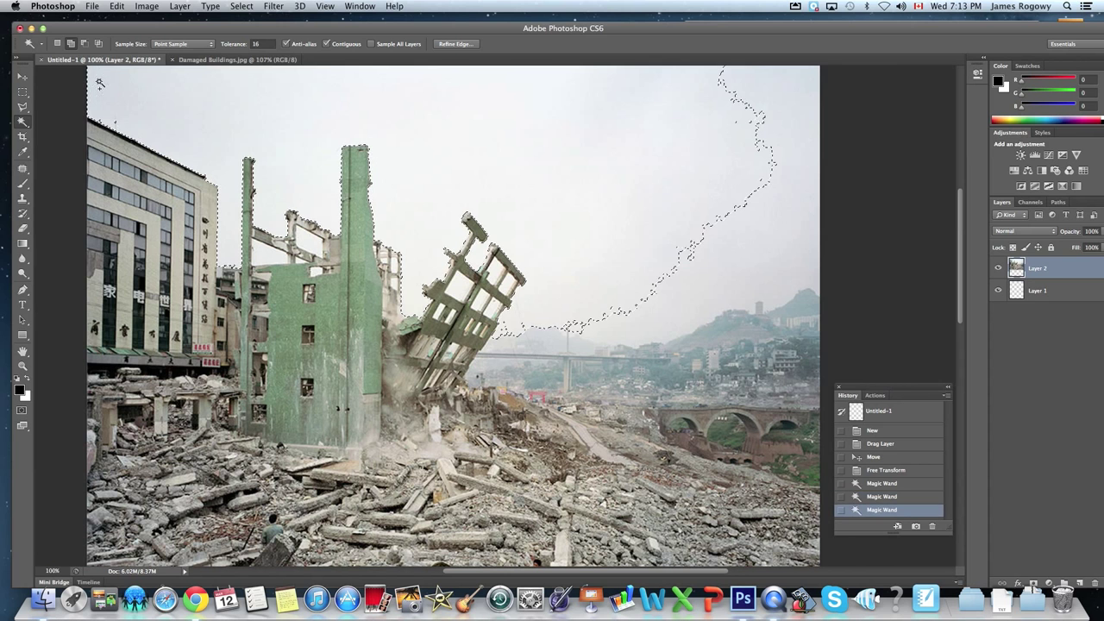
shift+click(796, 234)
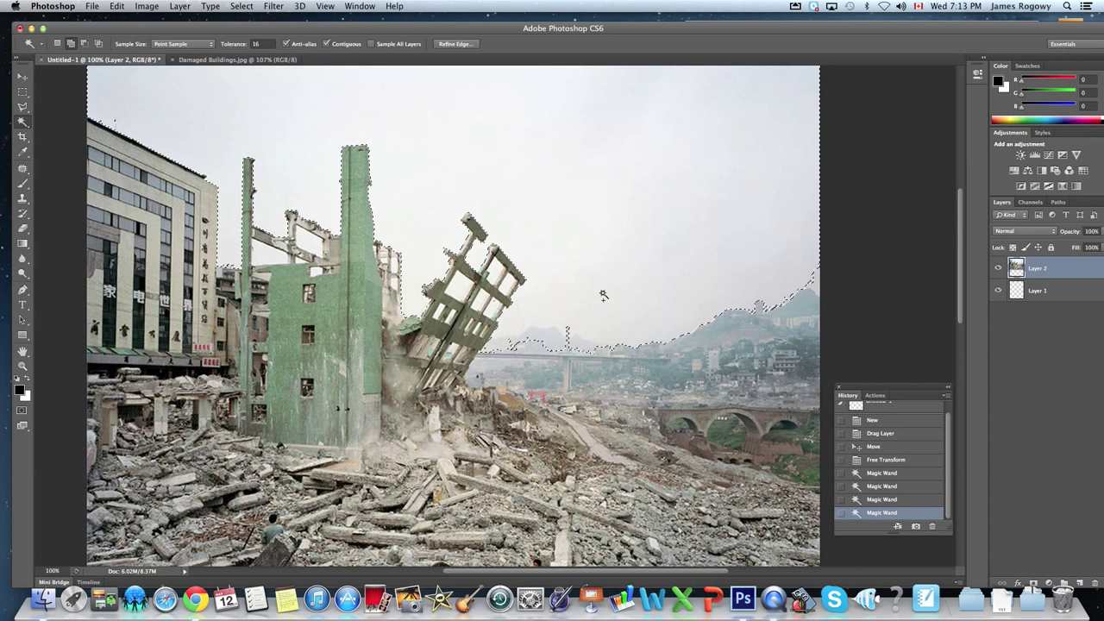
shift+click(499, 270)
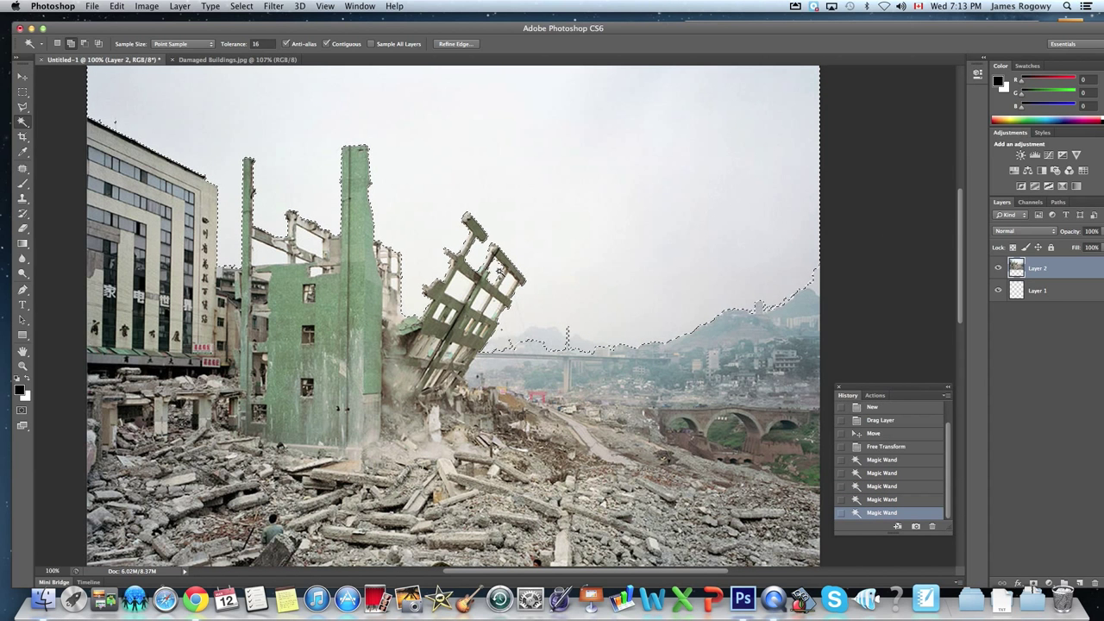
shift+click(508, 281)
shift+click(488, 304)
shift+click(479, 296)
shift+click(463, 288)
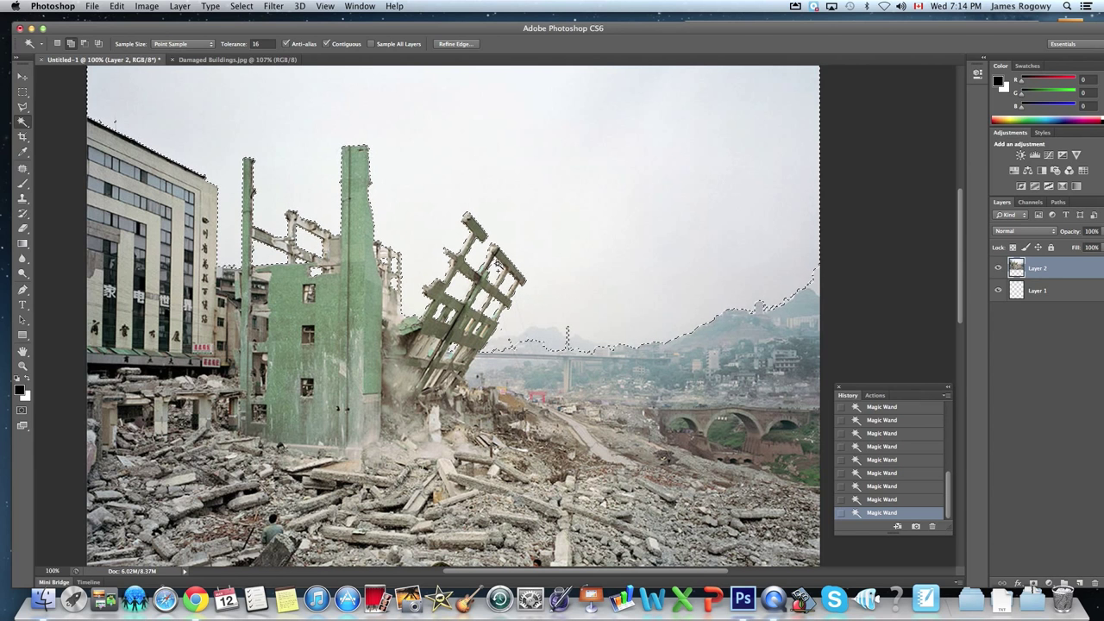
scroll(535, 303, up, 1)
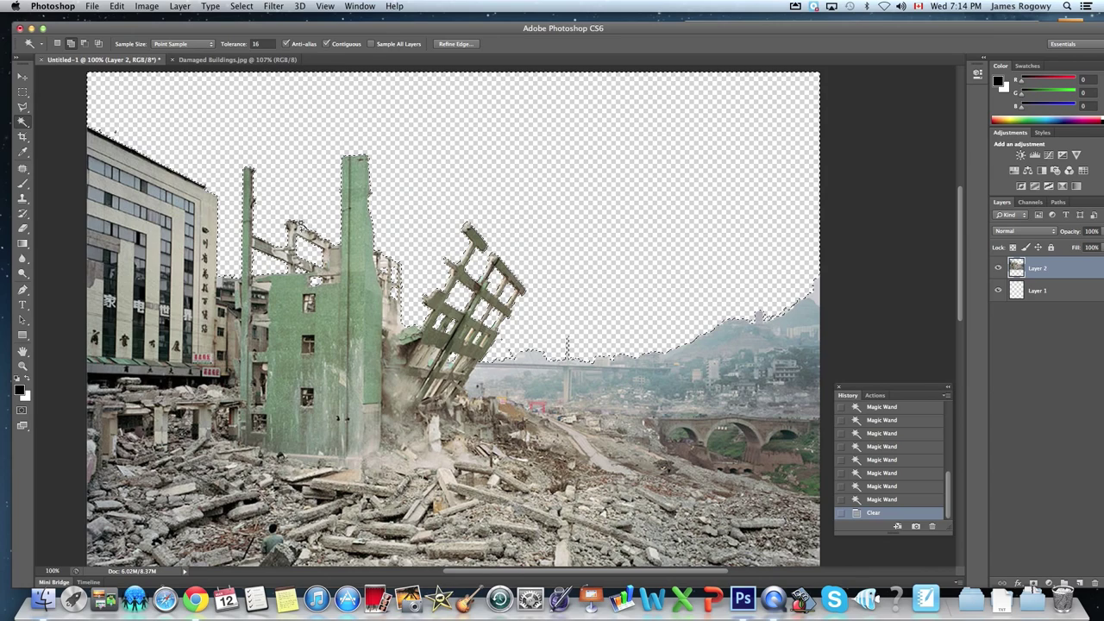
key(v)
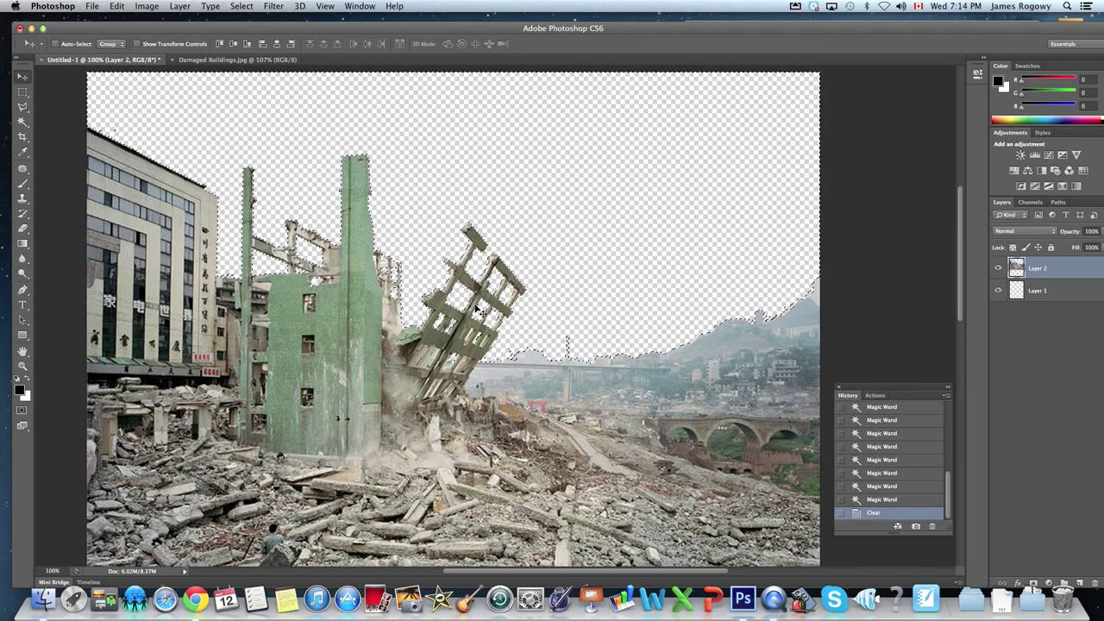
scroll(481, 312, up, 1)
scroll(481, 312, down, 1)
key(super+d)
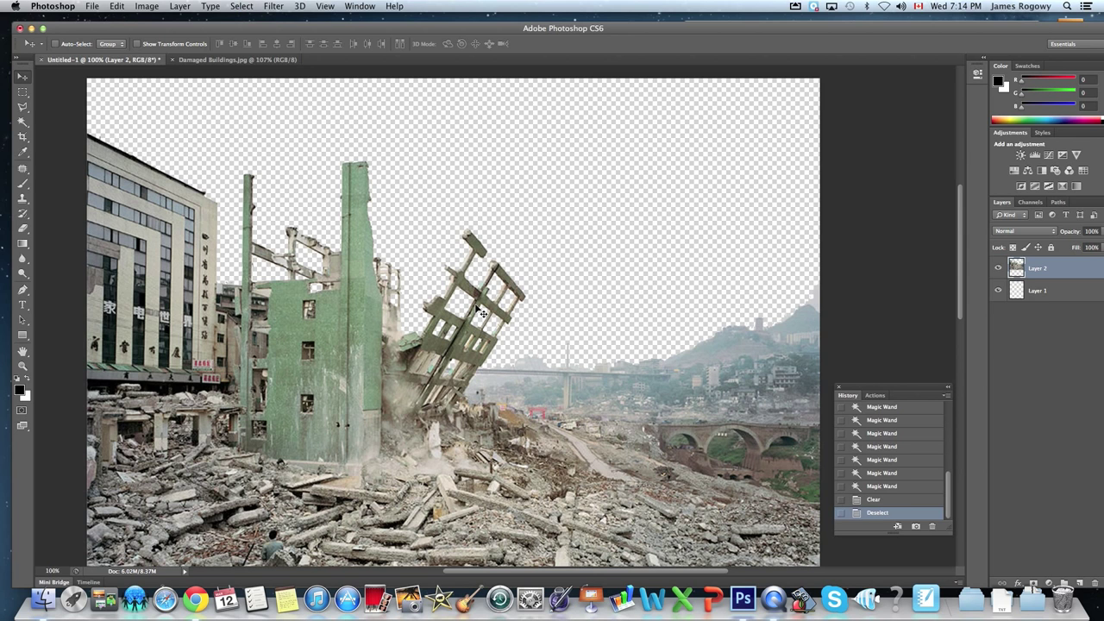
- Open Desert Grass.jpg from the WED TUTORIAL folder in Photoshop, then move the Photoshop window back into place
key(super+0)
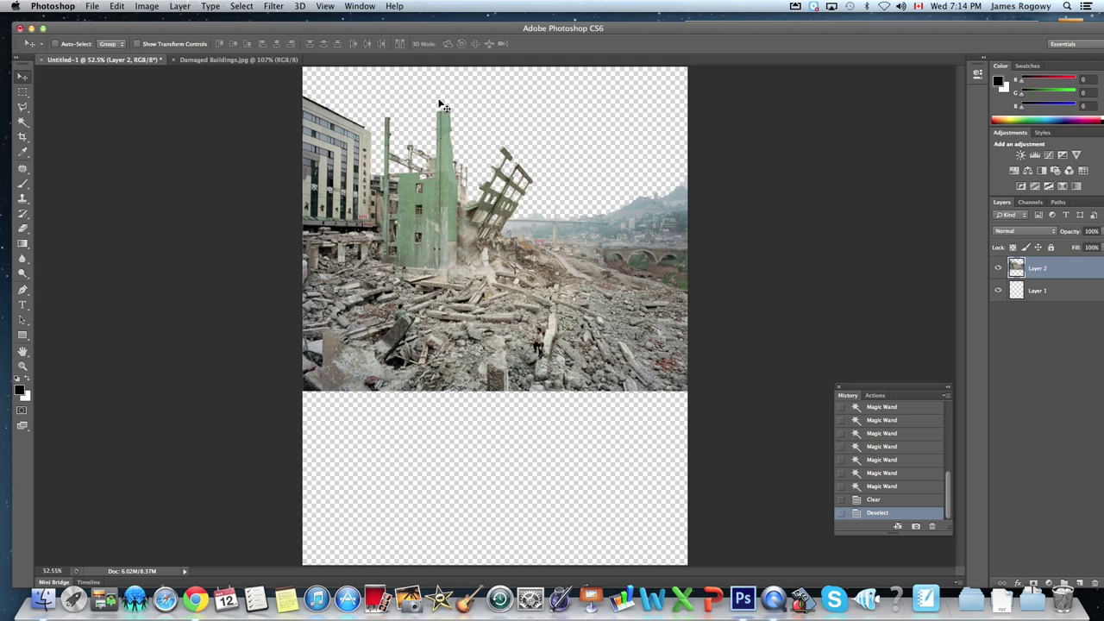
drag(418, 24, 140, 79)
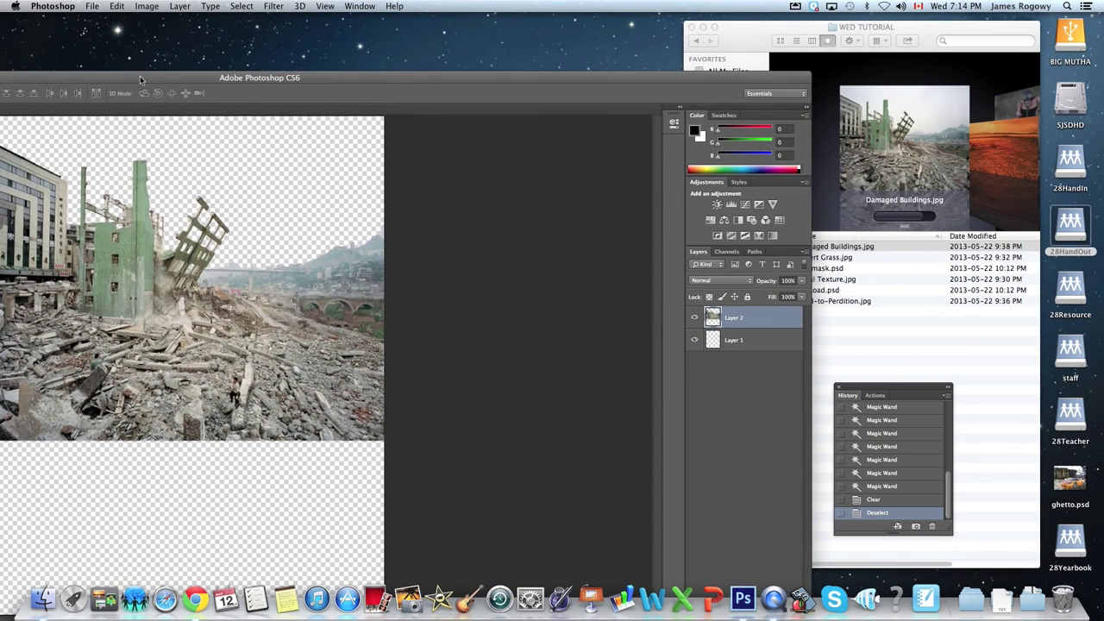
click(805, 31)
click(817, 259)
drag(816, 258, 742, 597)
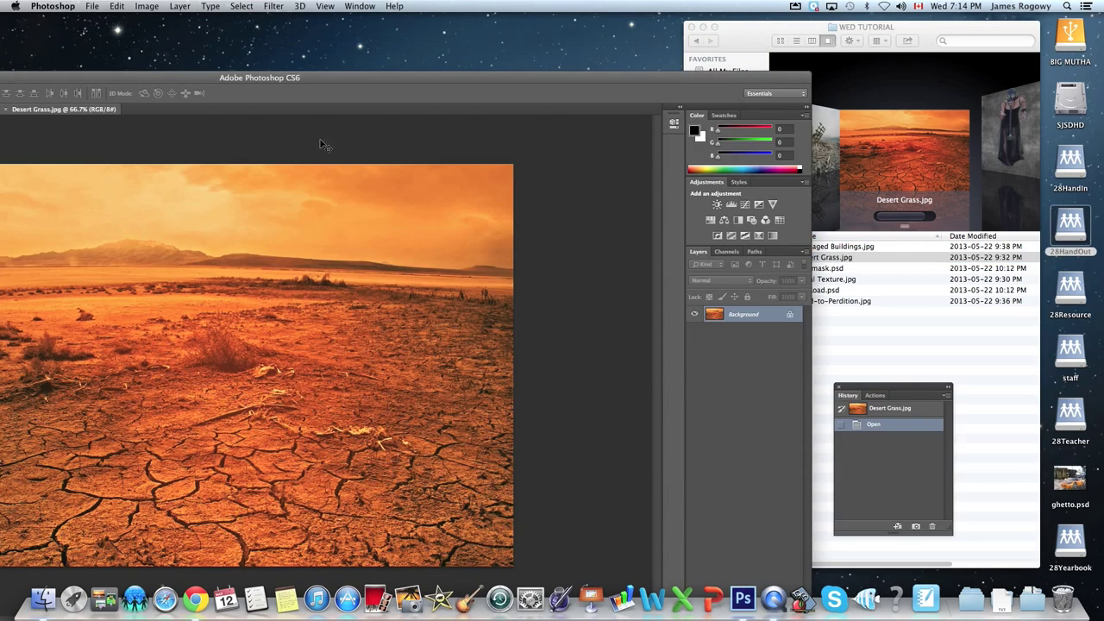
drag(386, 77, 613, 19)
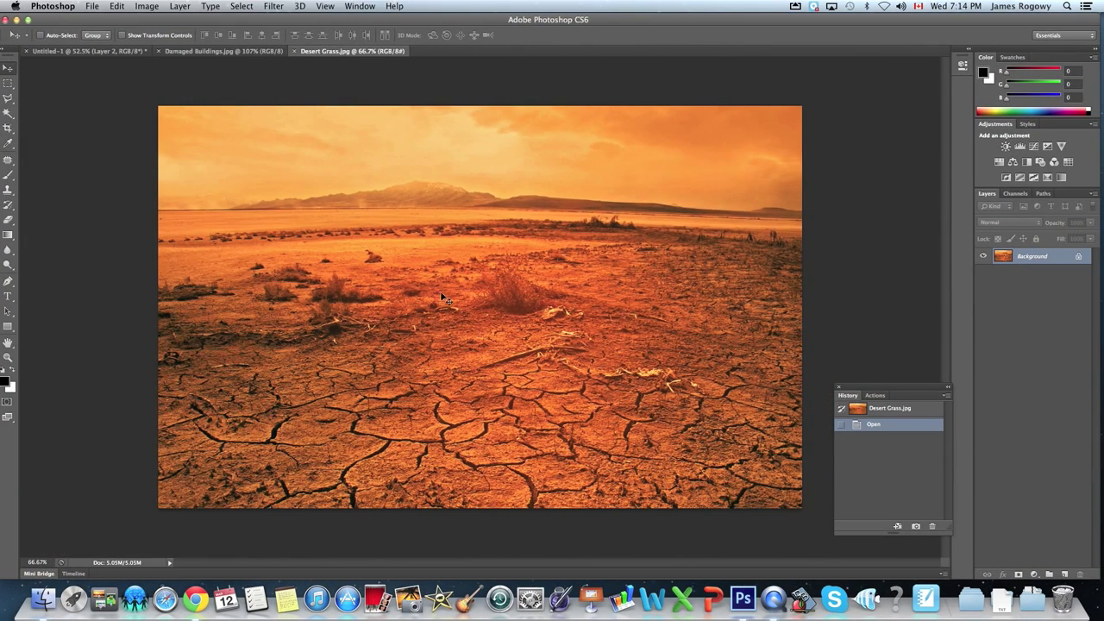
- Bring the Desert Grass image into Untitled-1 as a layer and place it beneath the damaged buildings layer
drag(483, 307, 112, 54)
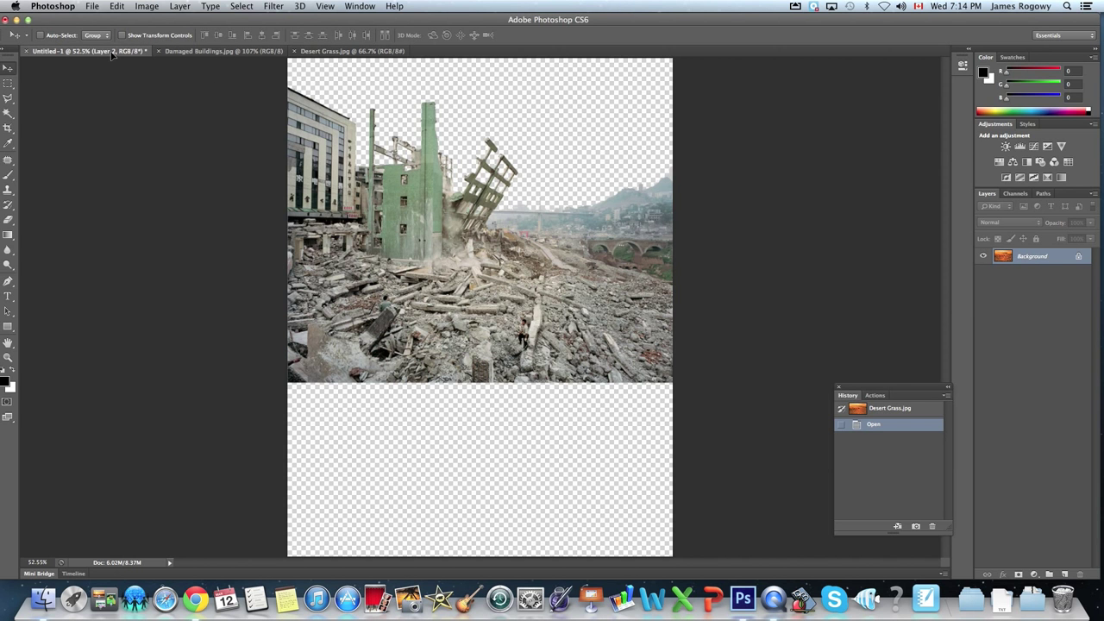
drag(456, 291, 508, 309)
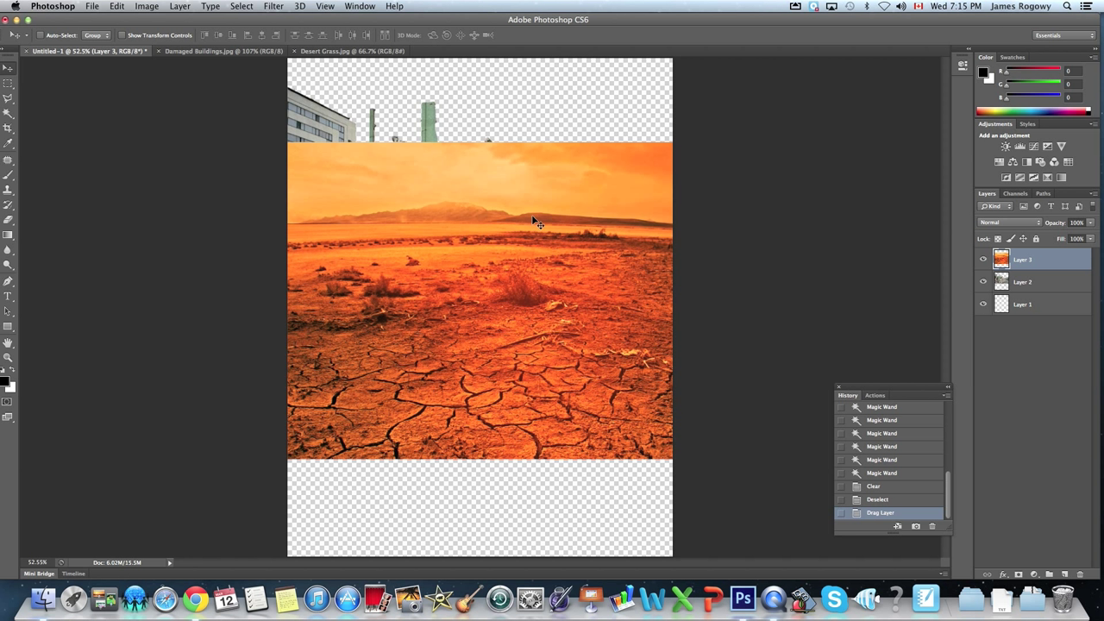
drag(1048, 261, 1021, 293)
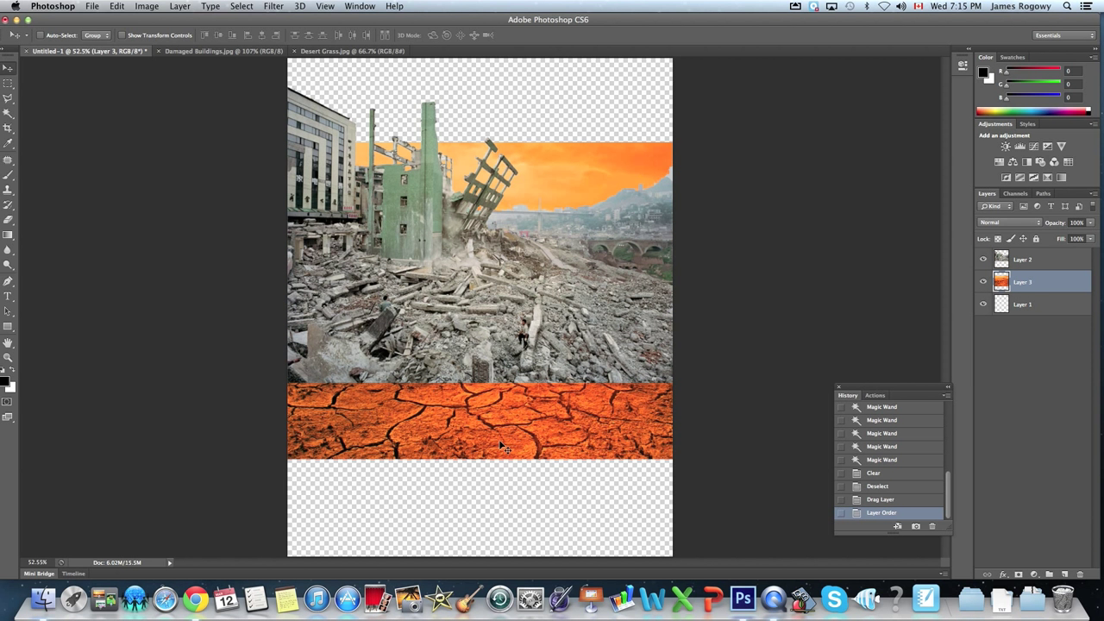
- Adjust the desert layer's vertical position behind the damaged buildings, briefly hiding the buildings layer to check its horizon
drag(520, 427, 527, 390)
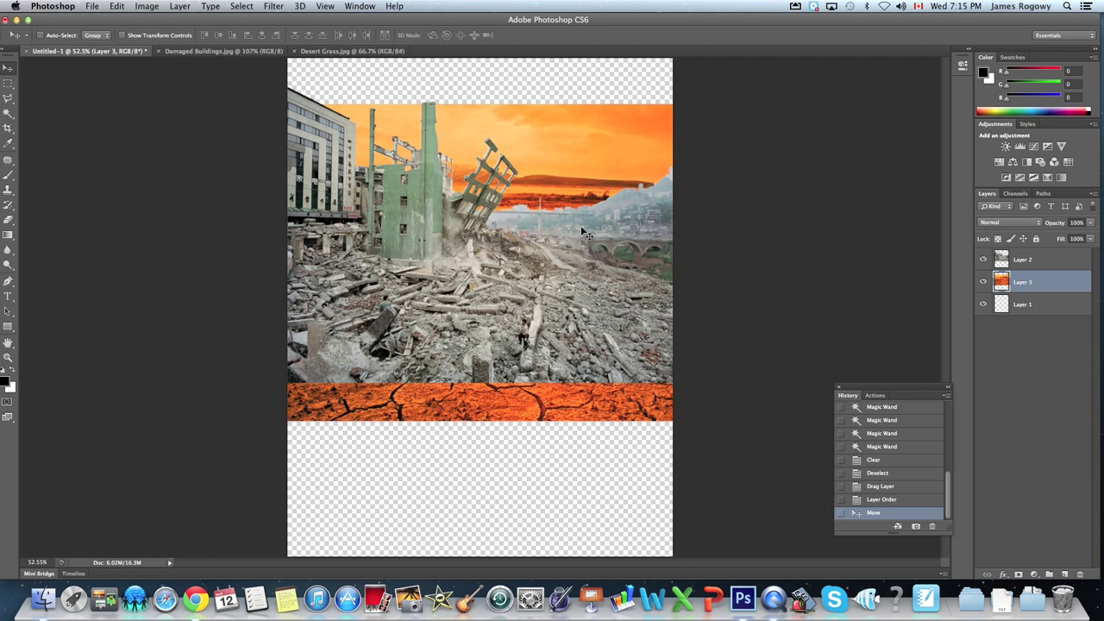
click(982, 261)
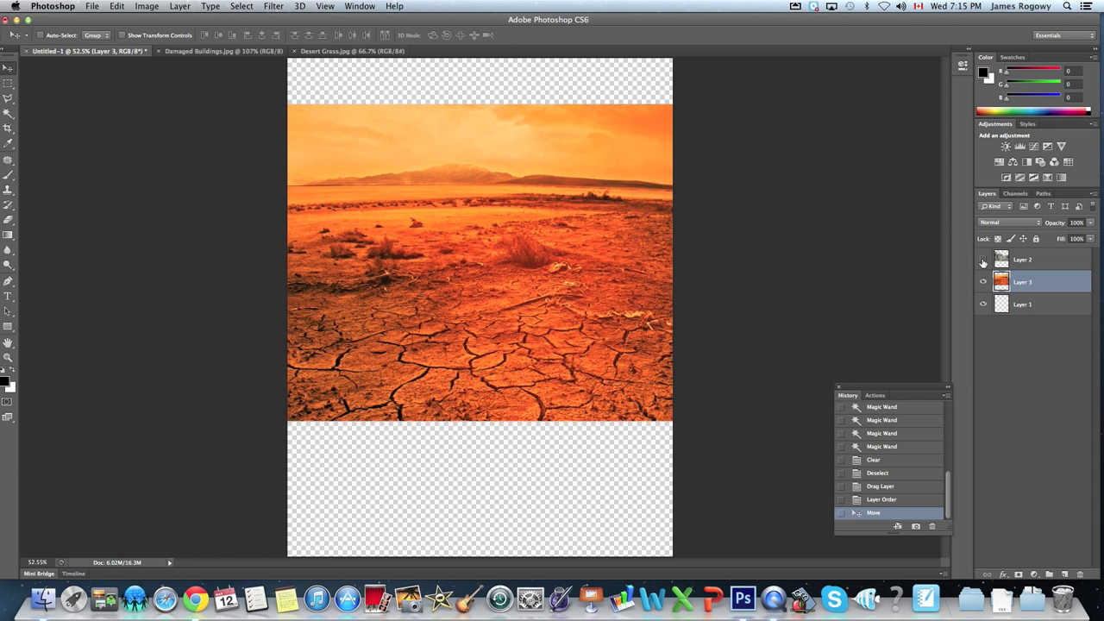
click(982, 260)
drag(586, 144, 587, 180)
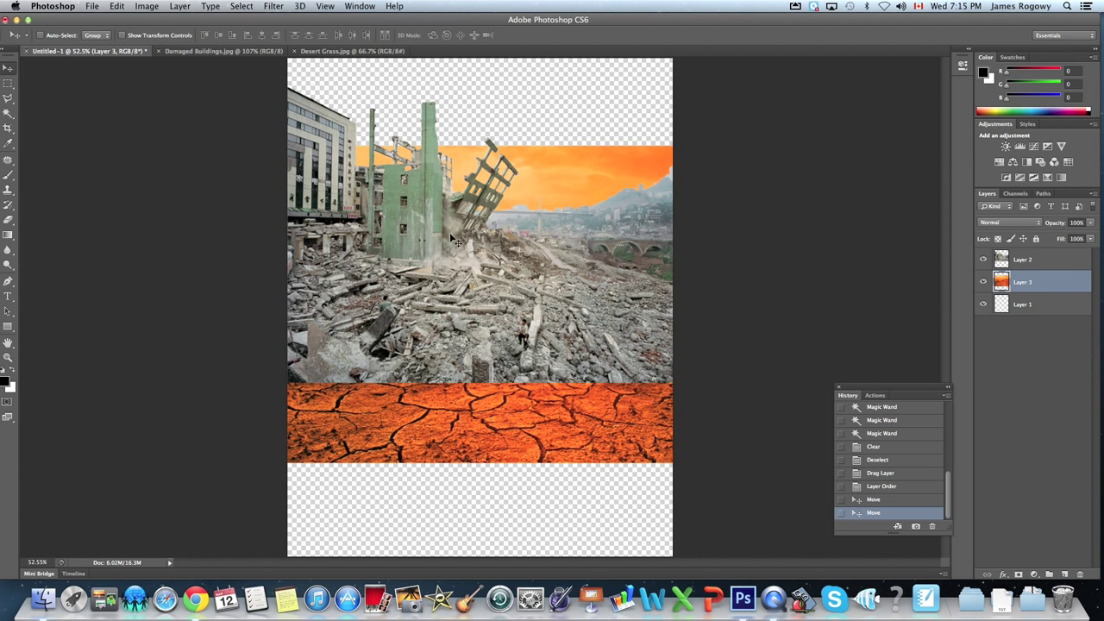
- Stretch the desert layer vertically with Free Transform, down to the canvas's lower edge and slightly upward
key(ctrl+t)
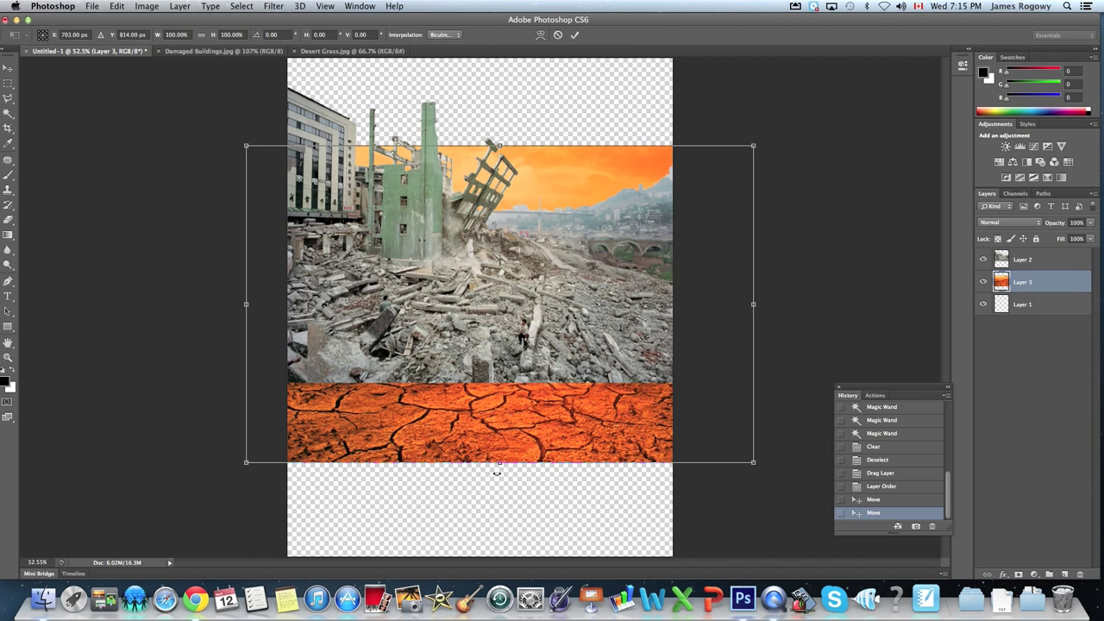
drag(500, 463, 491, 556)
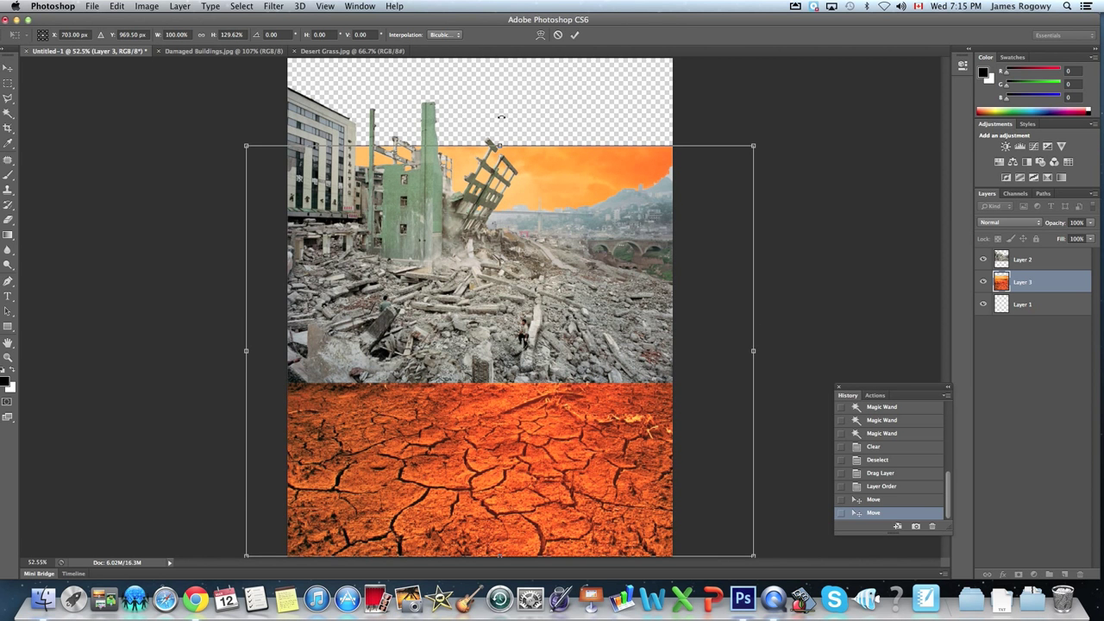
drag(498, 147, 497, 119)
key(Return)
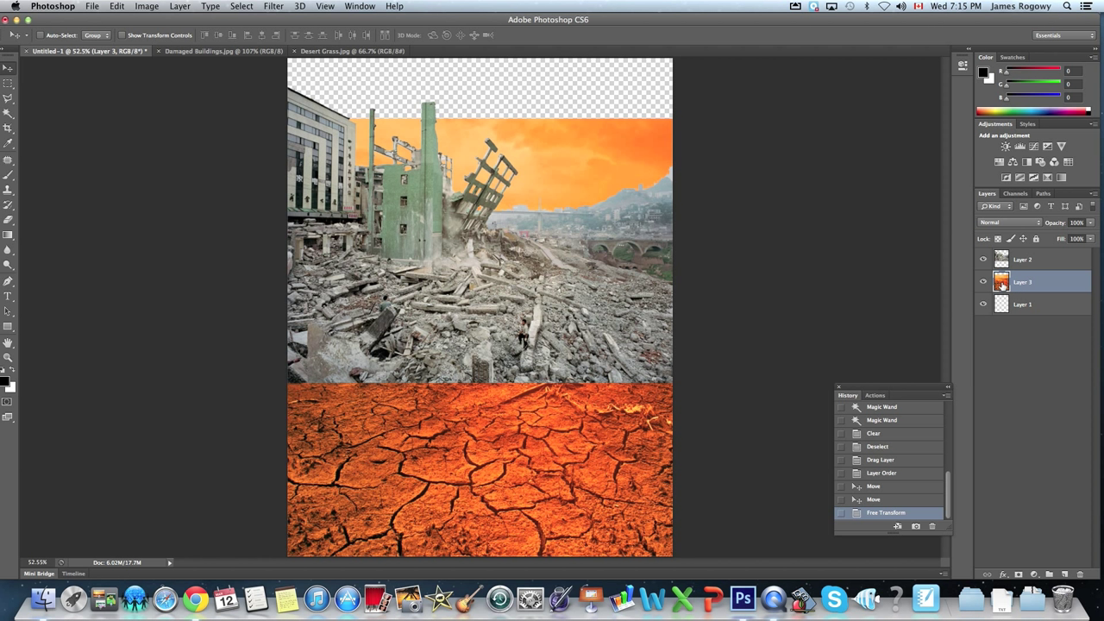
- Delete the desert layer's sky behind the buildings using a full-width rectangular marquee, then deselect
click(9, 84)
drag(272, 102, 714, 227)
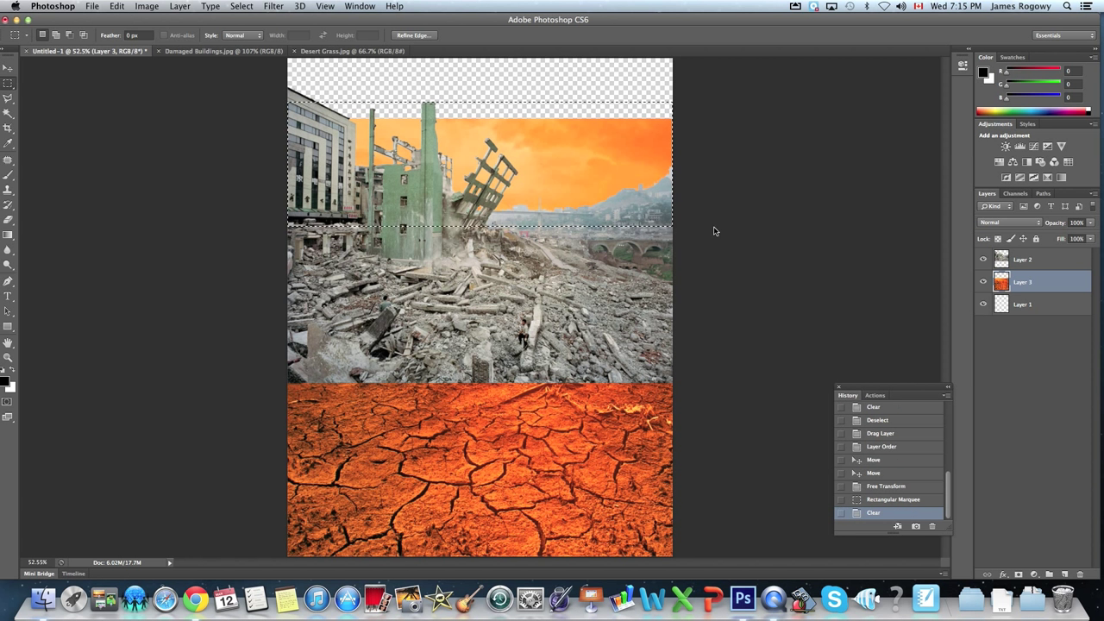
key(Delete)
key(super+d)
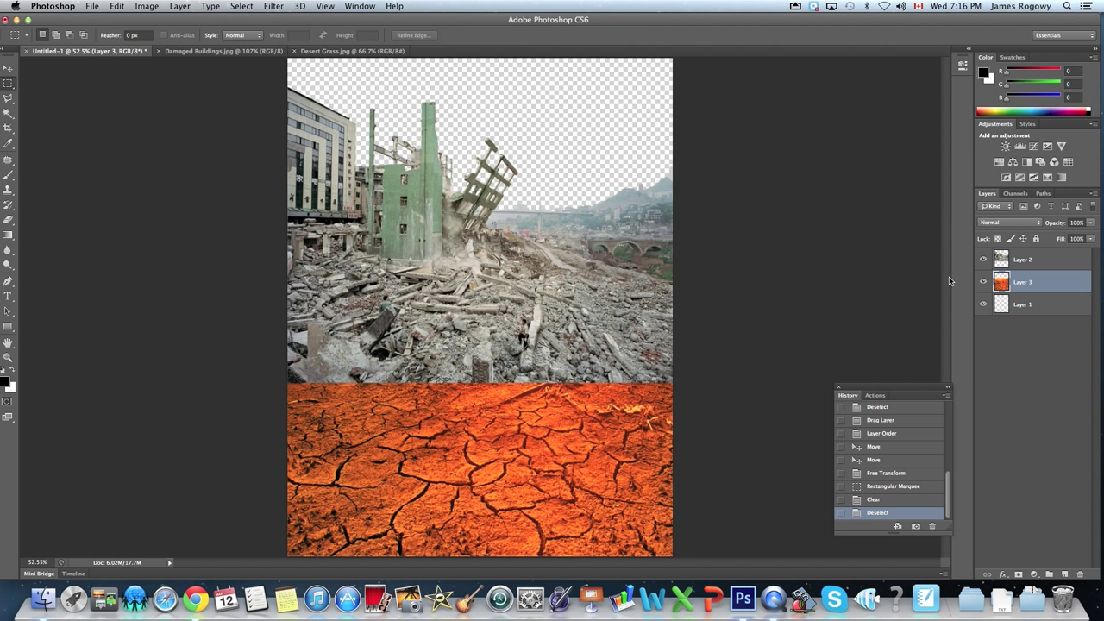
- Add a layer mask to the damaged buildings layer and set up a 125 px brush with 68% hardness
click(1001, 259)
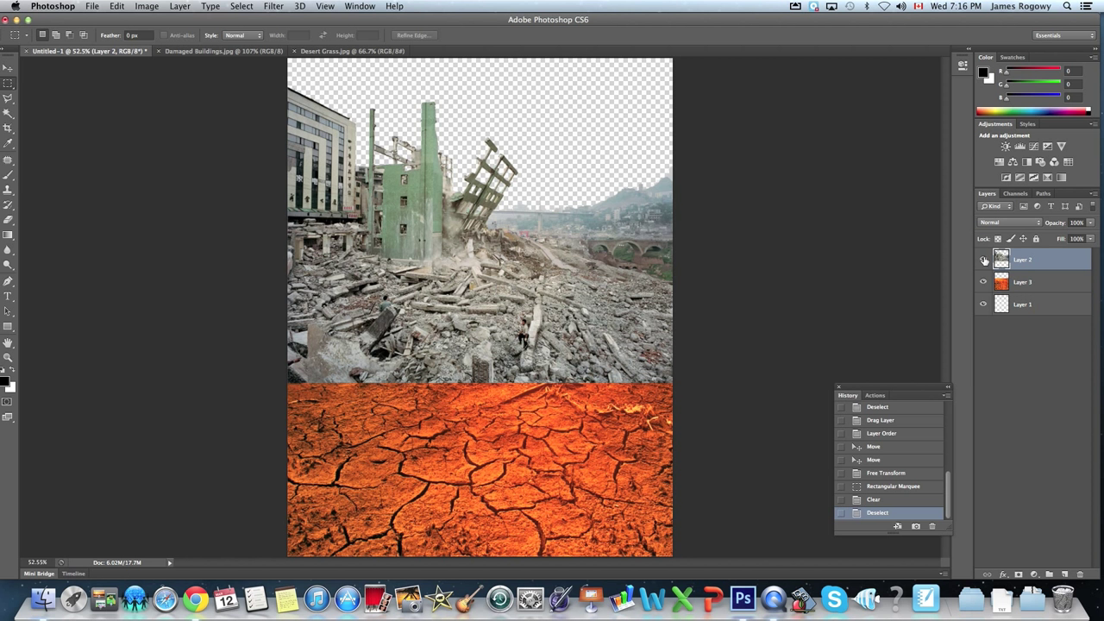
click(1018, 574)
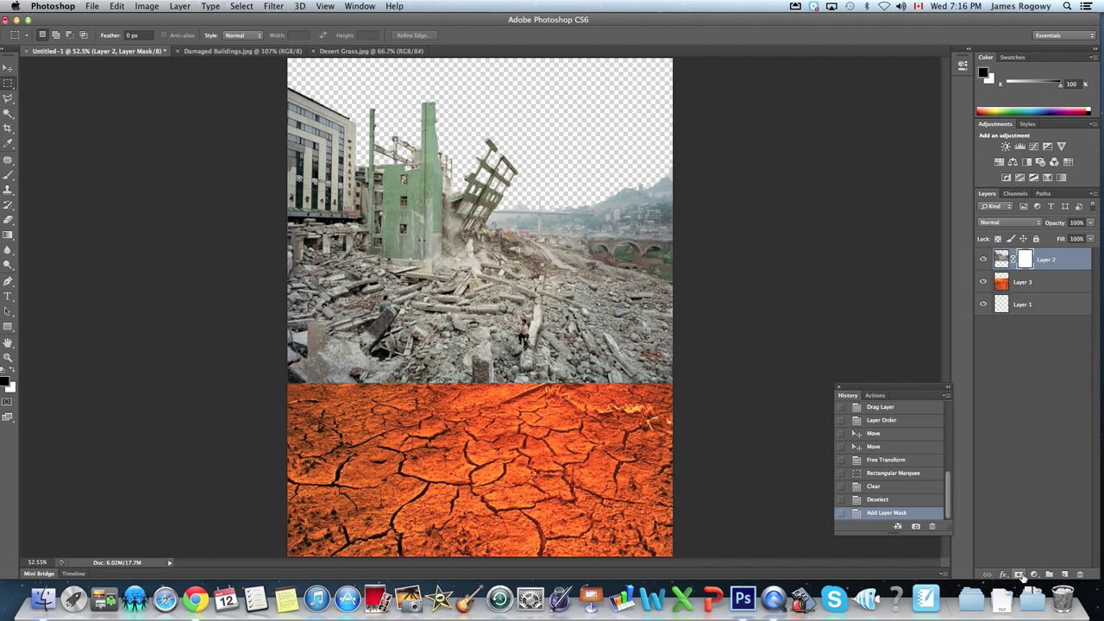
click(7, 176)
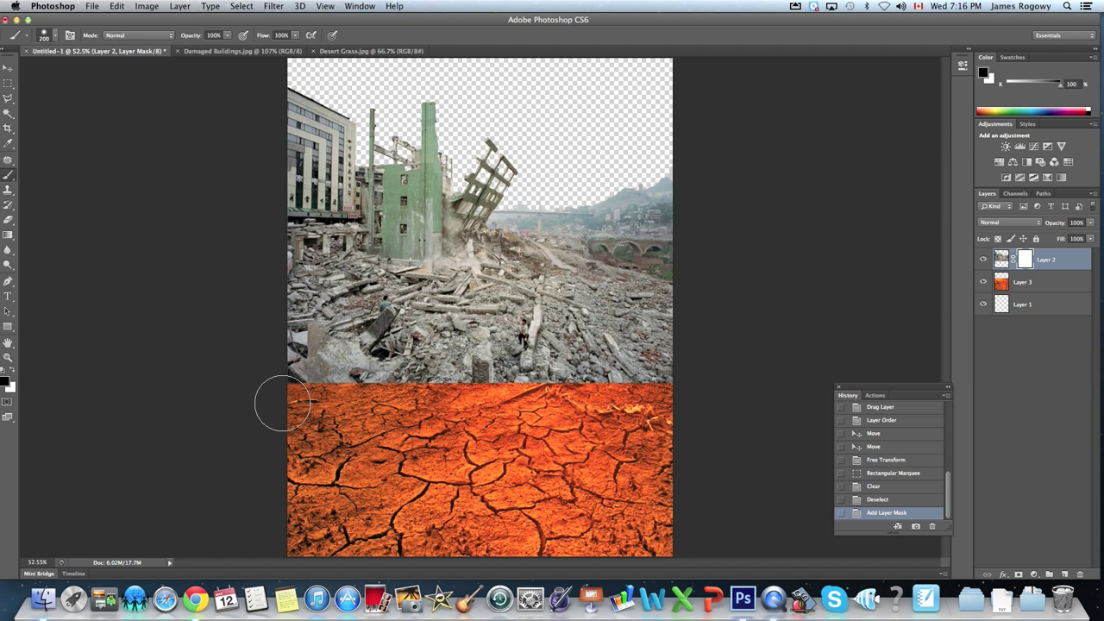
key(bracketleft)
key(bracketleft)
click(45, 36)
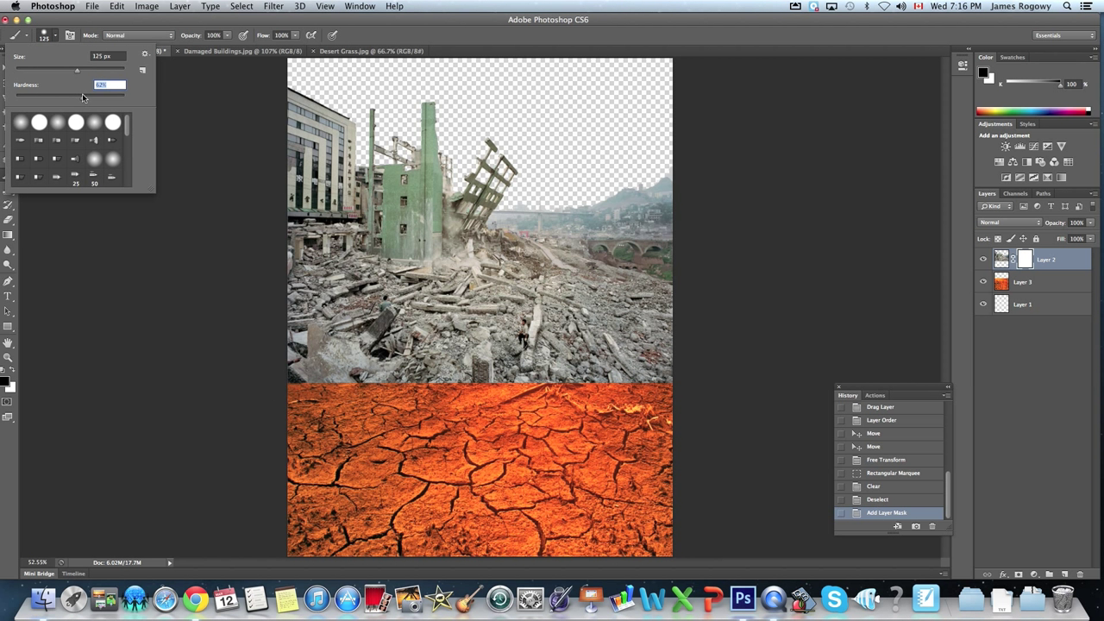
drag(85, 93, 91, 93)
click(46, 40)
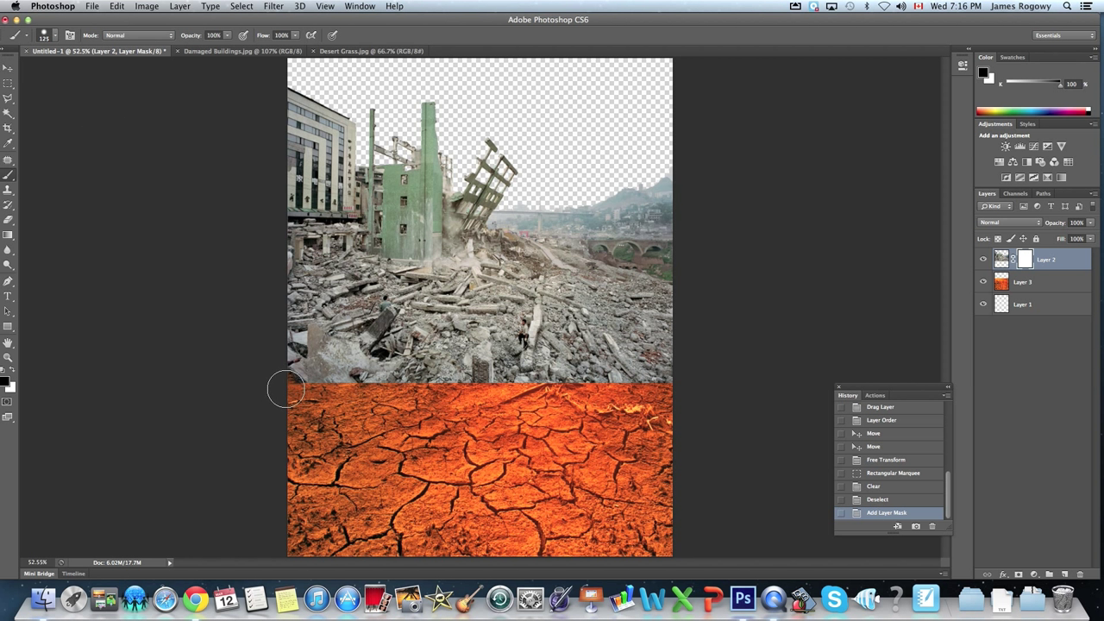
- Try painting black on the mask to hide the lower rubble, then revert to the state just after adding the mask
mouse_move(288, 389)
mouse_down()
mouse_move(424, 393)
mouse_move(466, 367)
mouse_move(448, 360)
mouse_up()
click(55, 36)
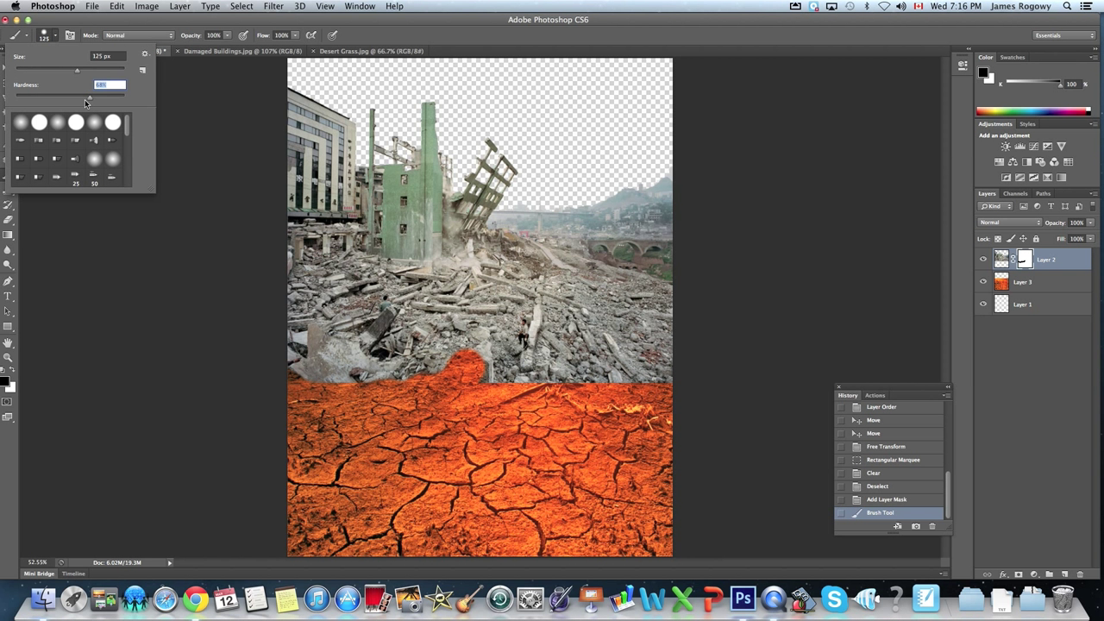
click(51, 43)
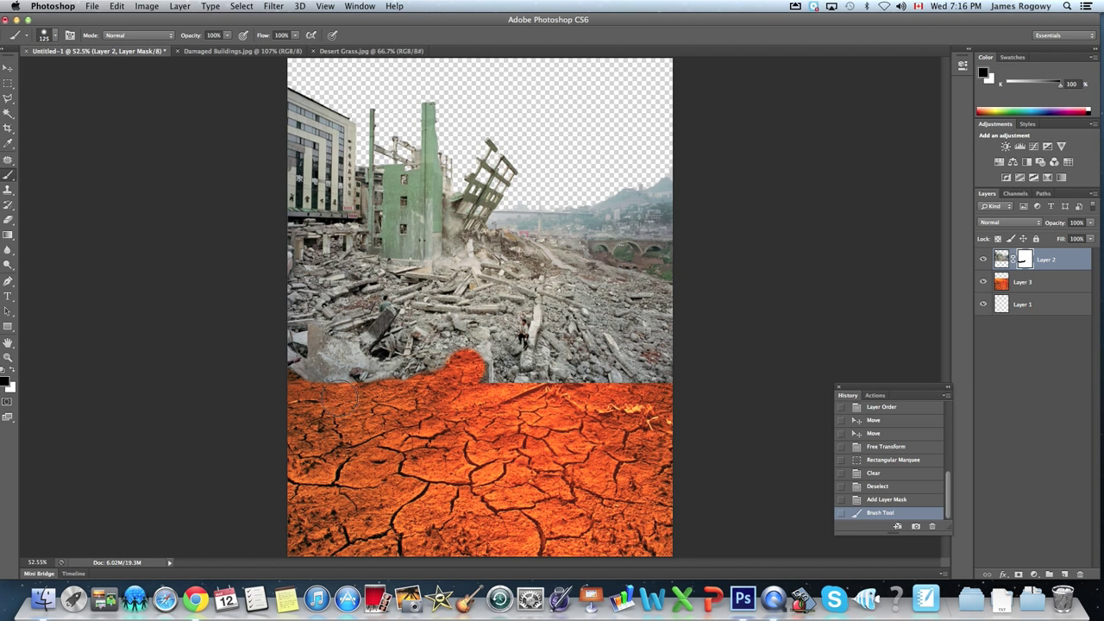
drag(284, 389, 281, 385)
mouse_move(421, 394)
mouse_down()
mouse_move(485, 366)
mouse_move(554, 284)
mouse_move(613, 309)
mouse_move(661, 390)
mouse_move(583, 332)
mouse_move(558, 328)
mouse_move(497, 391)
mouse_move(580, 361)
mouse_move(604, 388)
mouse_up()
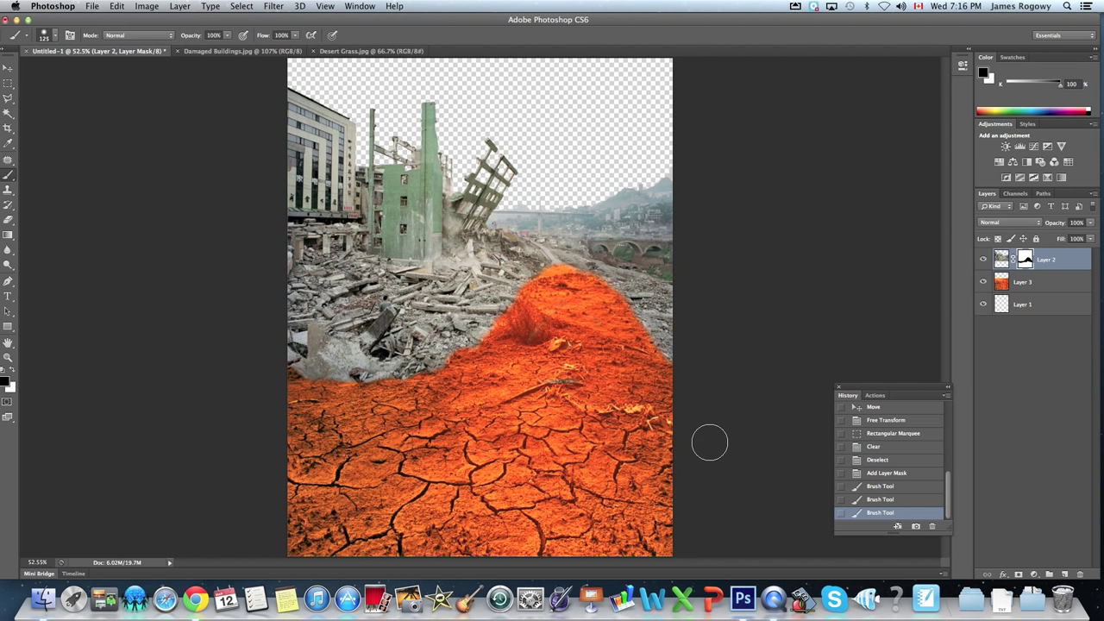
click(881, 477)
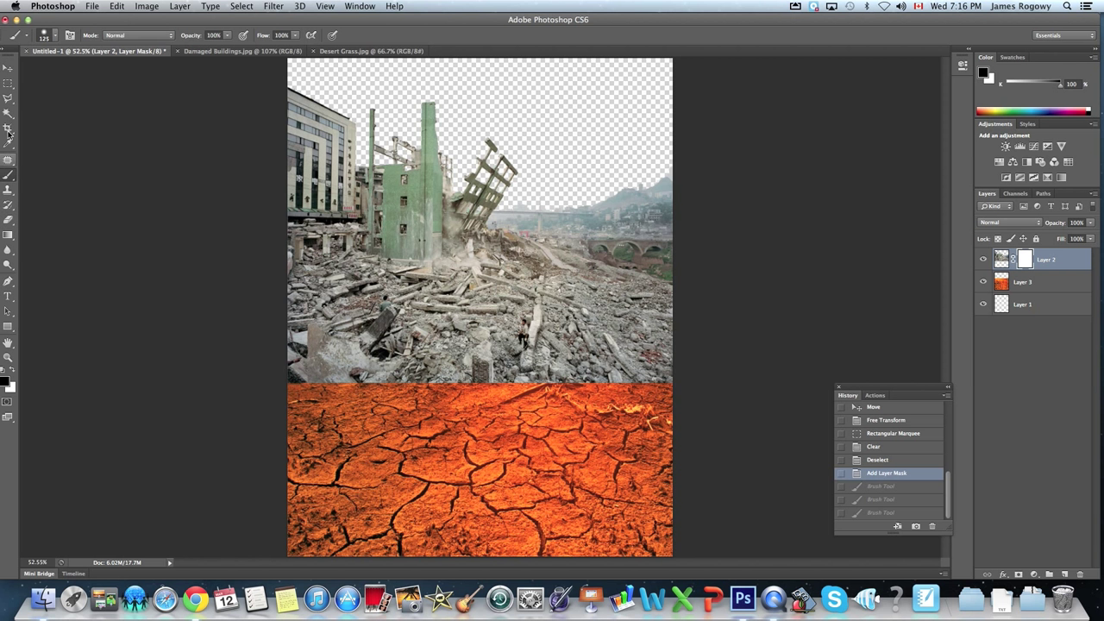
- Set the brush hardness to 19% and paint black on the buildings mask to reveal the desert across the lower and right-hand rubble
click(55, 36)
drag(44, 101, 30, 103)
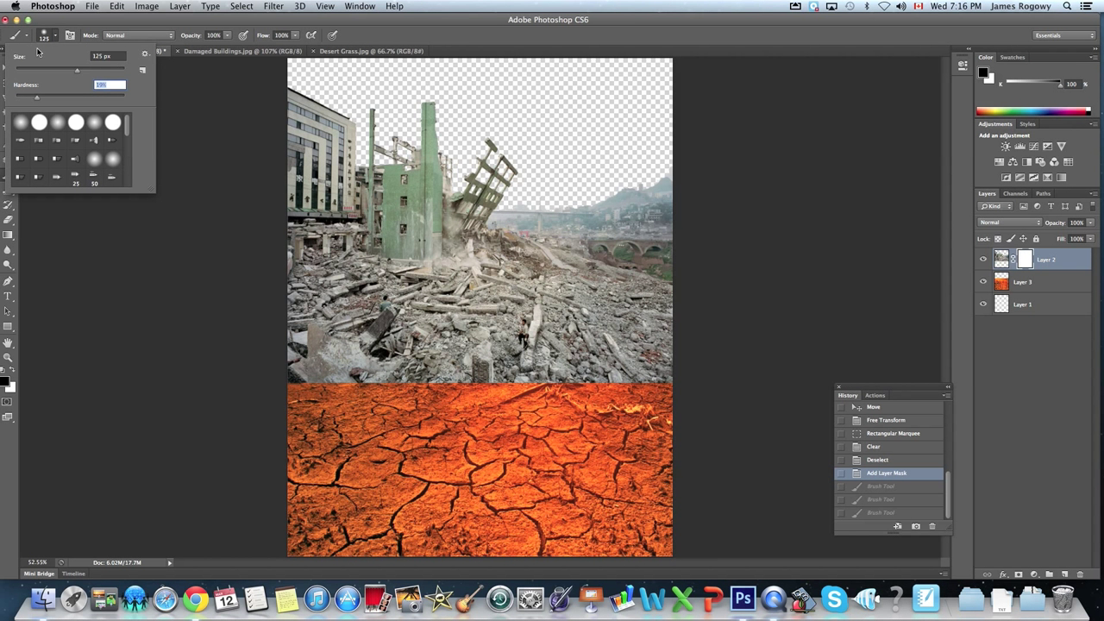
key(Return)
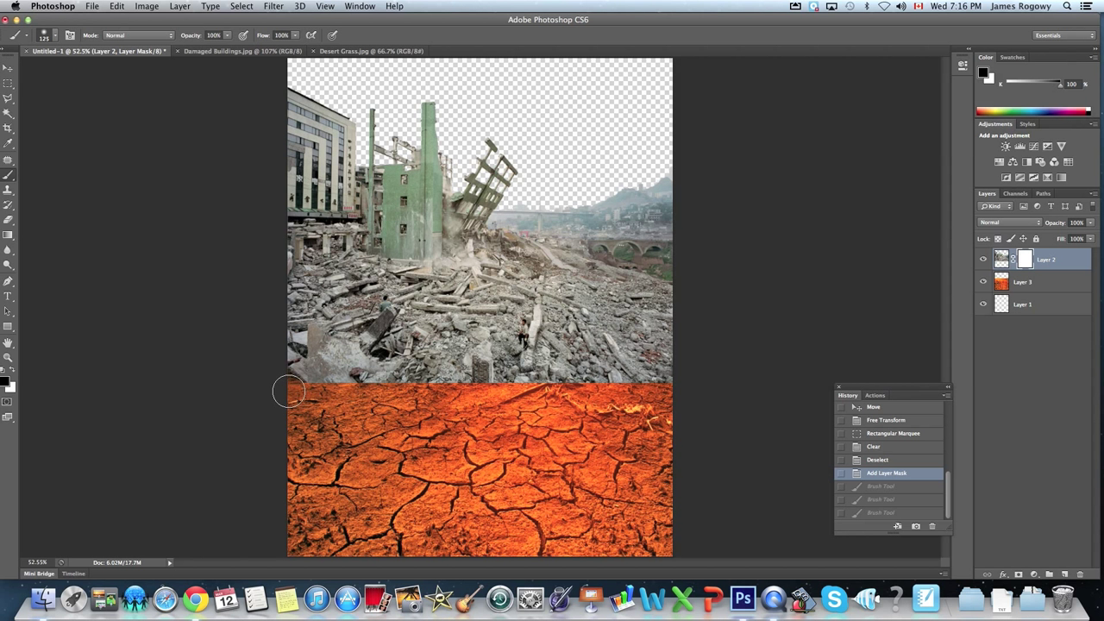
mouse_move(367, 392)
mouse_down()
mouse_move(429, 364)
mouse_move(450, 336)
mouse_move(558, 283)
mouse_move(647, 311)
mouse_move(670, 345)
mouse_move(666, 378)
mouse_move(630, 381)
mouse_move(647, 367)
mouse_move(584, 360)
mouse_move(643, 347)
mouse_move(634, 335)
mouse_move(552, 311)
mouse_move(485, 347)
mouse_move(500, 321)
mouse_move(560, 320)
mouse_move(566, 334)
mouse_move(537, 361)
mouse_move(597, 347)
mouse_move(572, 336)
mouse_move(548, 395)
mouse_move(472, 356)
mouse_up()
drag(435, 388, 430, 385)
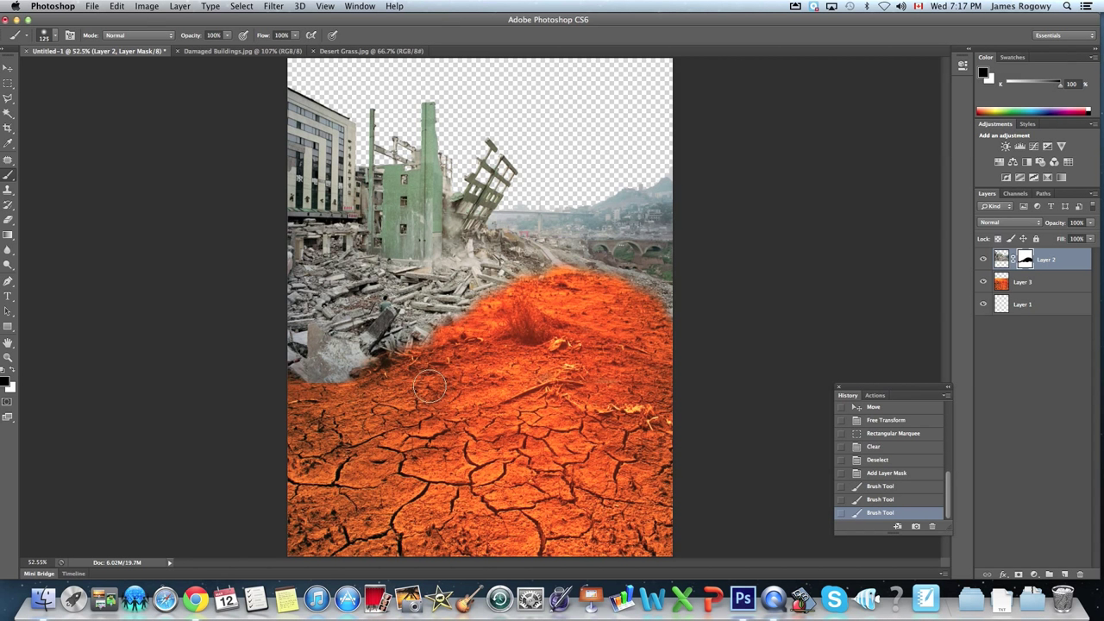
- Paint more black on the buildings mask to refine the blend along the rubble's lower edge and the far right-hand ground
mouse_move(540, 279)
mouse_down()
mouse_move(548, 273)
mouse_move(536, 289)
mouse_up()
drag(608, 301, 642, 318)
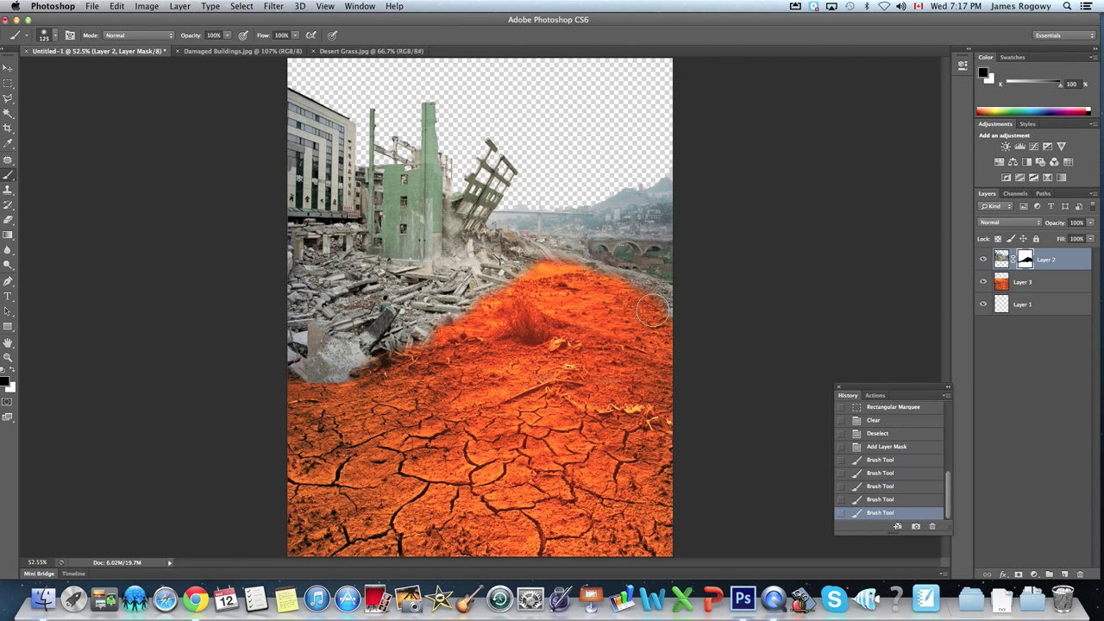
mouse_move(457, 332)
mouse_down()
mouse_move(339, 401)
mouse_move(323, 368)
mouse_up()
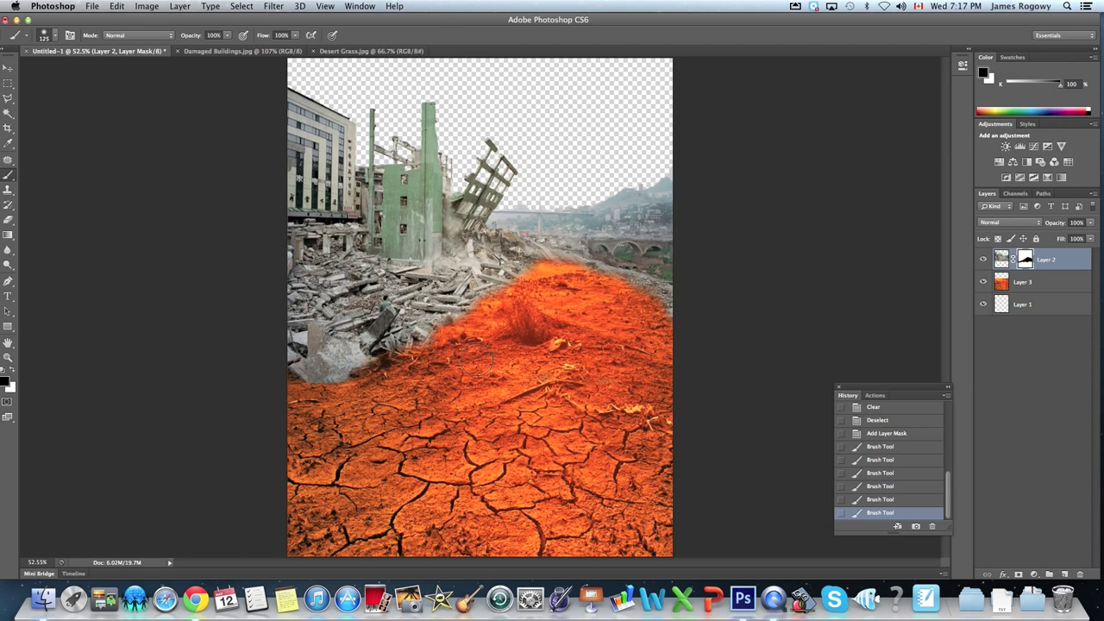
mouse_move(635, 312)
mouse_down()
mouse_move(684, 320)
mouse_move(651, 332)
mouse_up()
drag(661, 318, 677, 326)
mouse_move(458, 334)
mouse_down()
mouse_move(405, 354)
mouse_move(410, 378)
mouse_move(396, 367)
mouse_up()
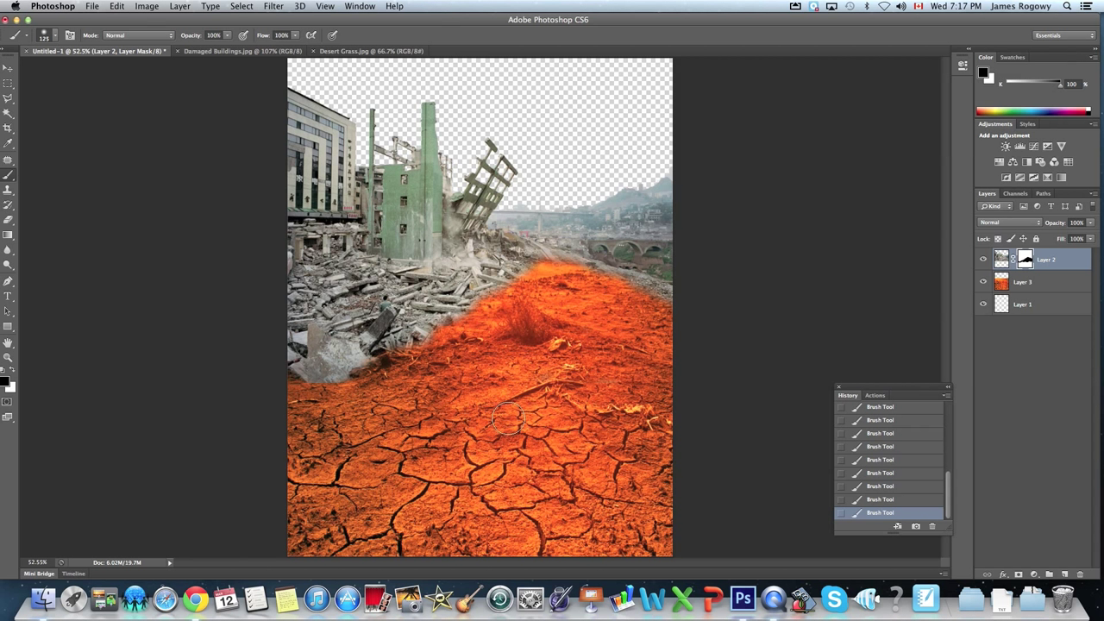
- Desaturate the orange desert layer with a Hue/Saturation adjustment, setting saturation to about -88
click(1009, 284)
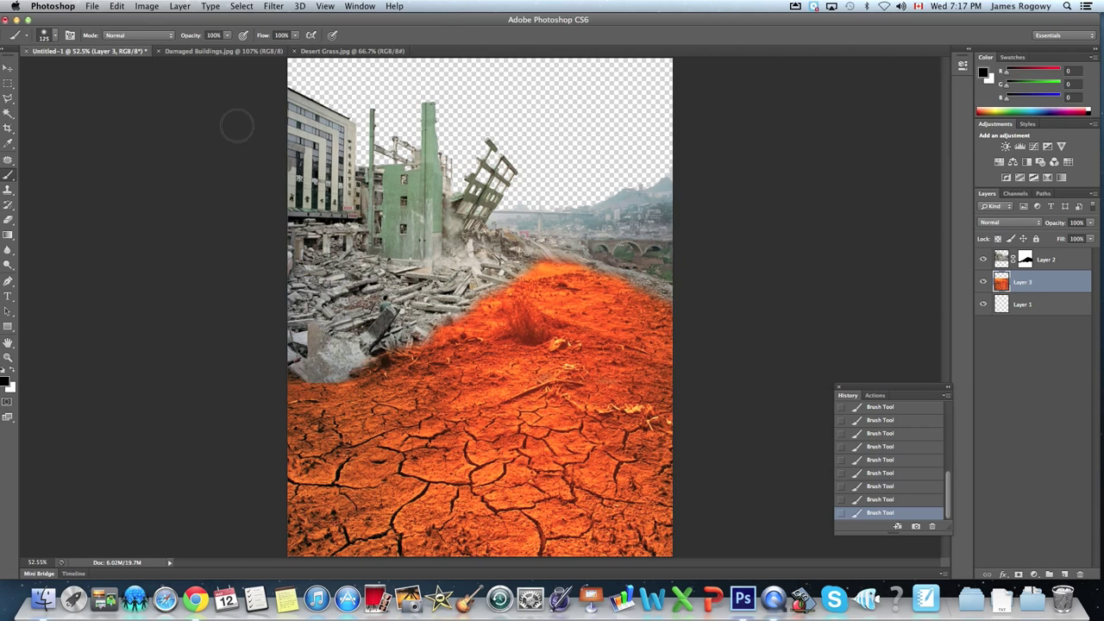
click(146, 6)
mouse_move(198, 42)
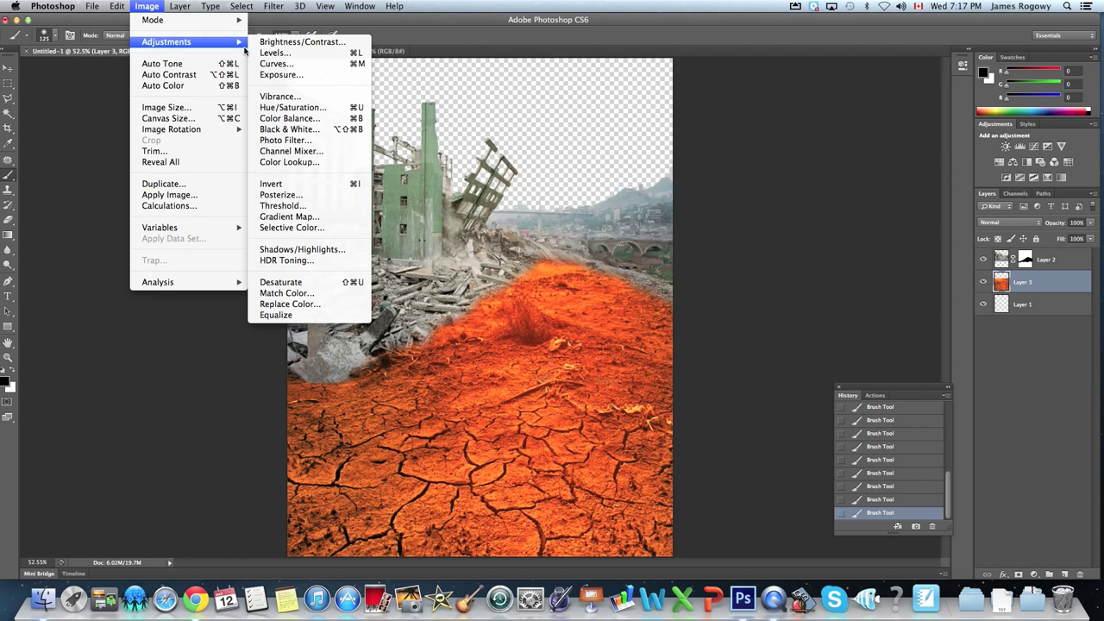
click(270, 108)
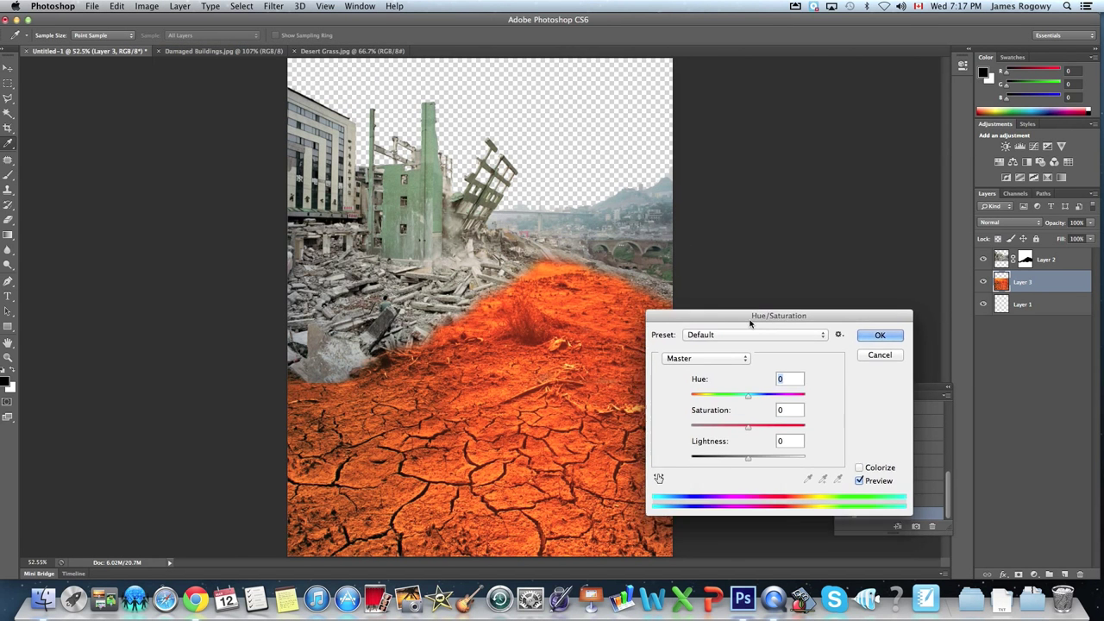
drag(746, 320, 810, 178)
drag(808, 282, 758, 289)
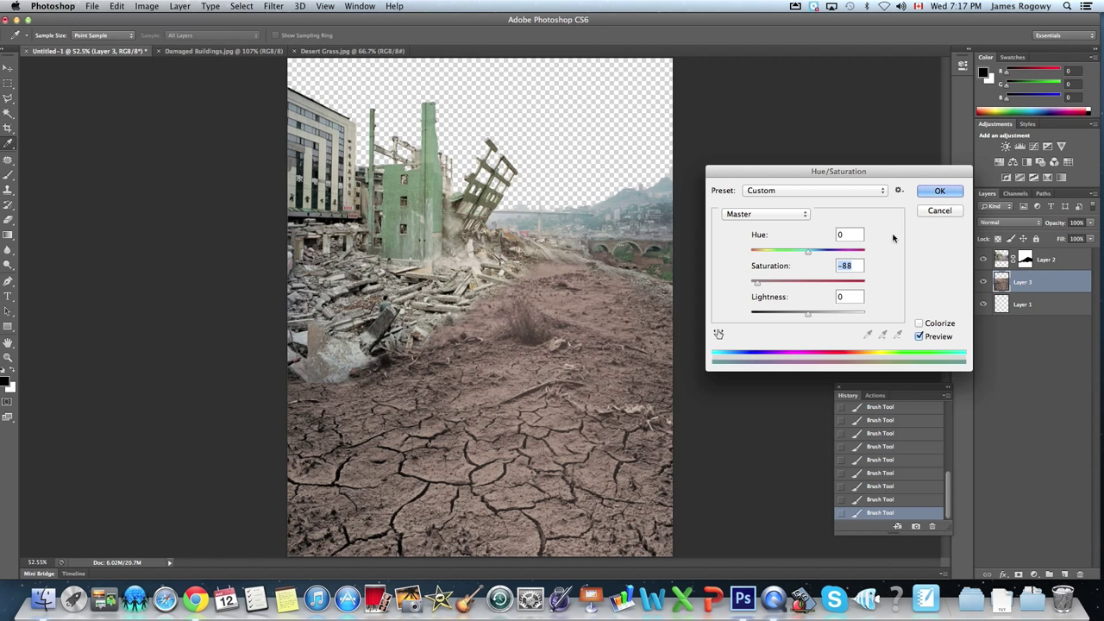
mouse_move(807, 252)
mouse_down()
mouse_move(793, 253)
mouse_move(805, 252)
mouse_up()
click(939, 191)
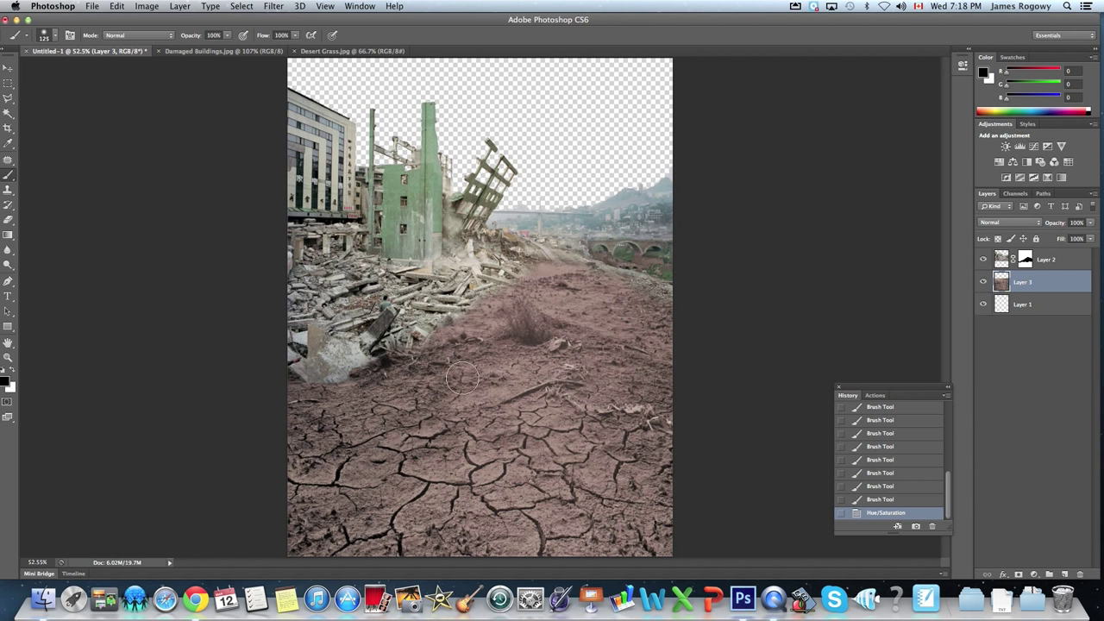
- Apply a Brightness/Contrast adjustment to the desert layer with contrast 52
click(146, 6)
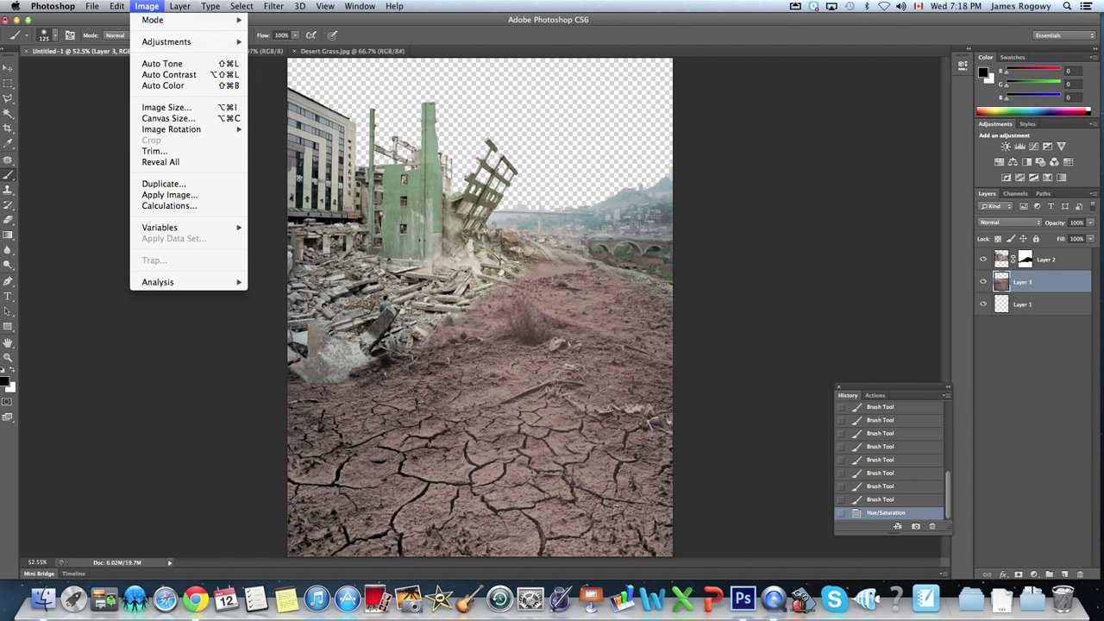
mouse_move(172, 42)
click(269, 47)
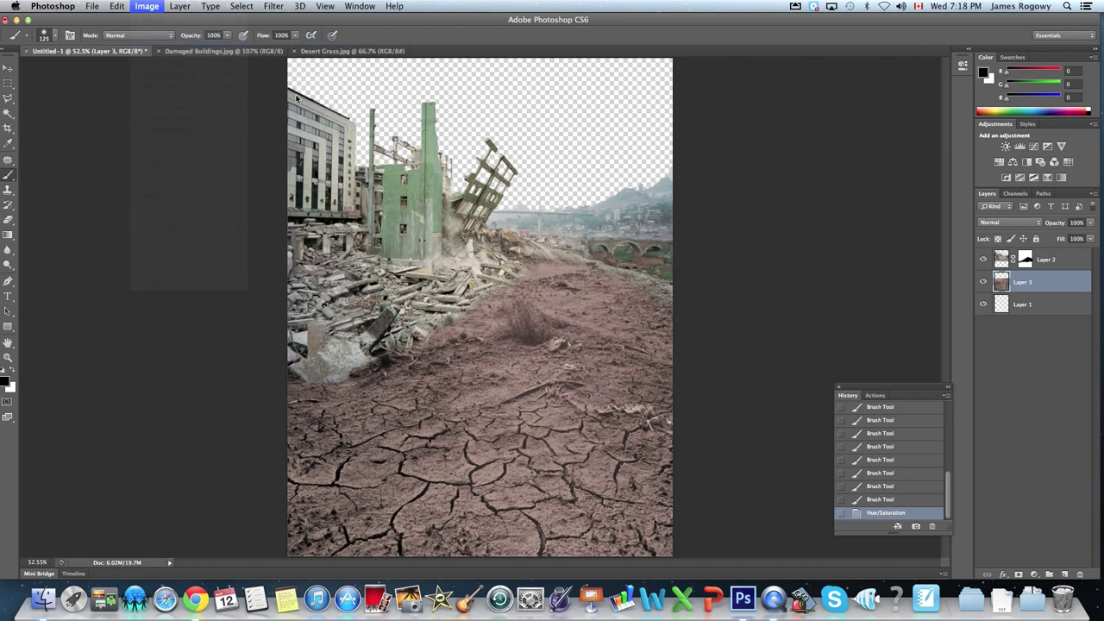
drag(500, 222, 86, 151)
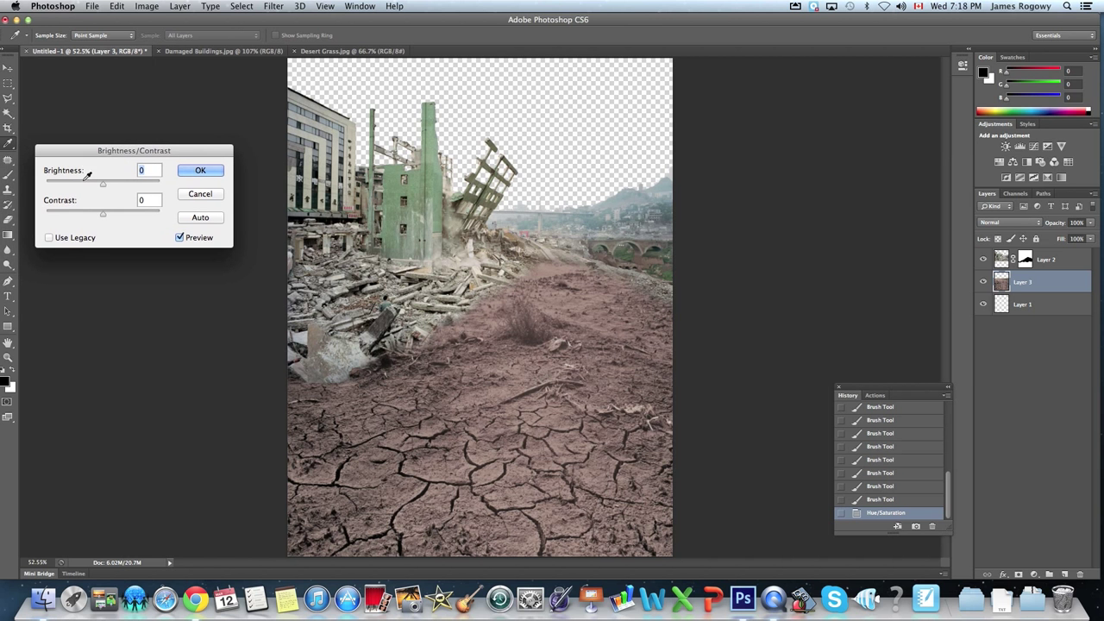
drag(102, 213, 132, 216)
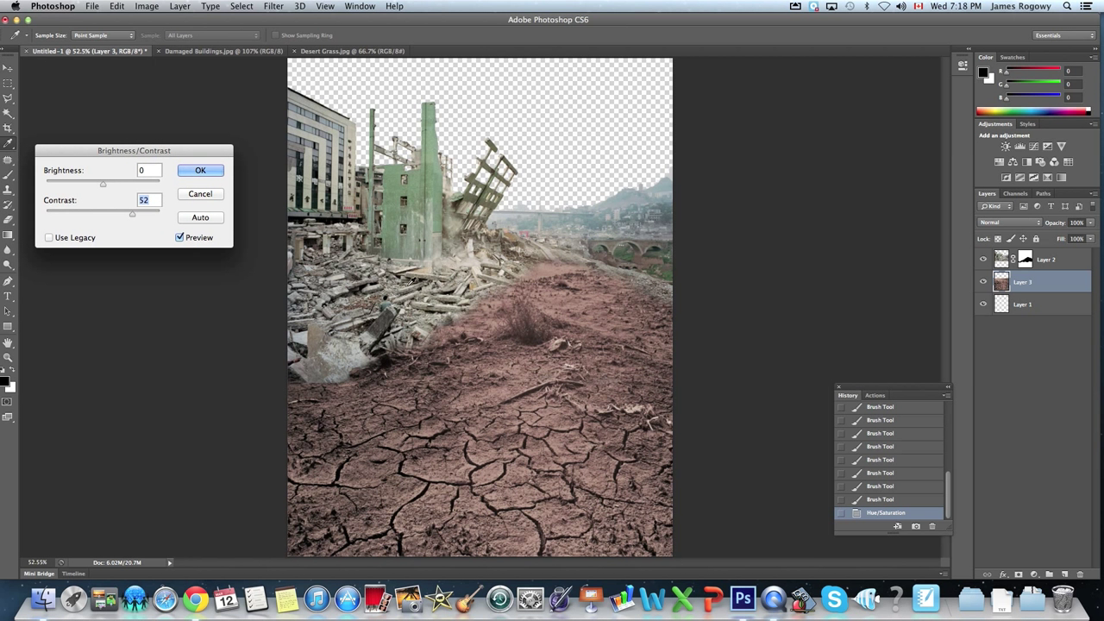
click(203, 170)
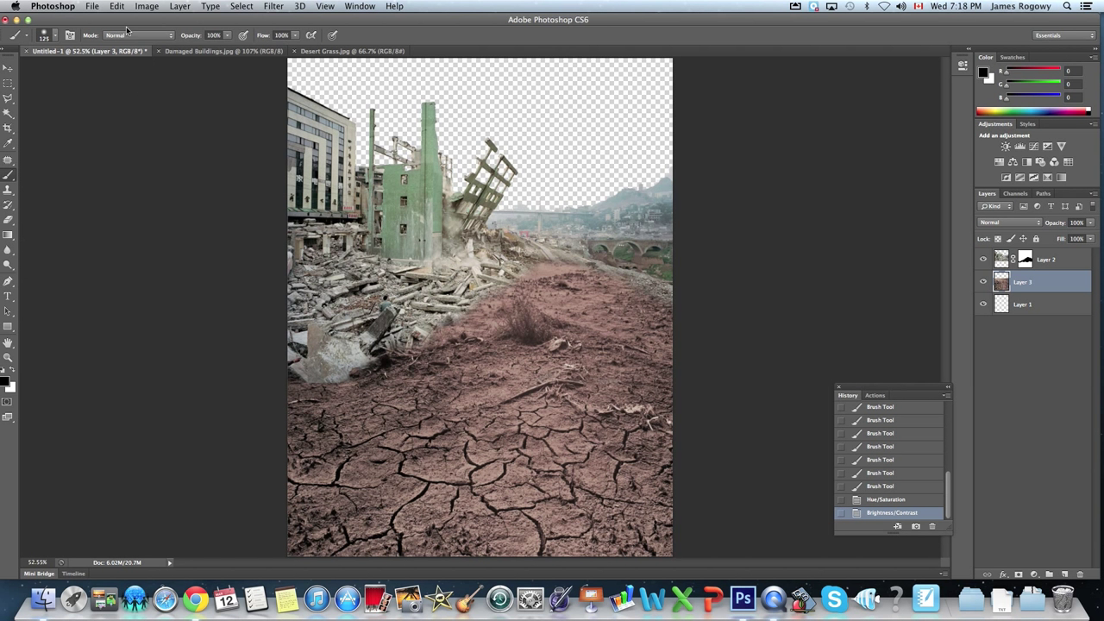
- Apply Color Balance to the desert layer's midtones, with cyan-red at -27 and yellow-blue at about +3
click(143, 6)
mouse_move(164, 41)
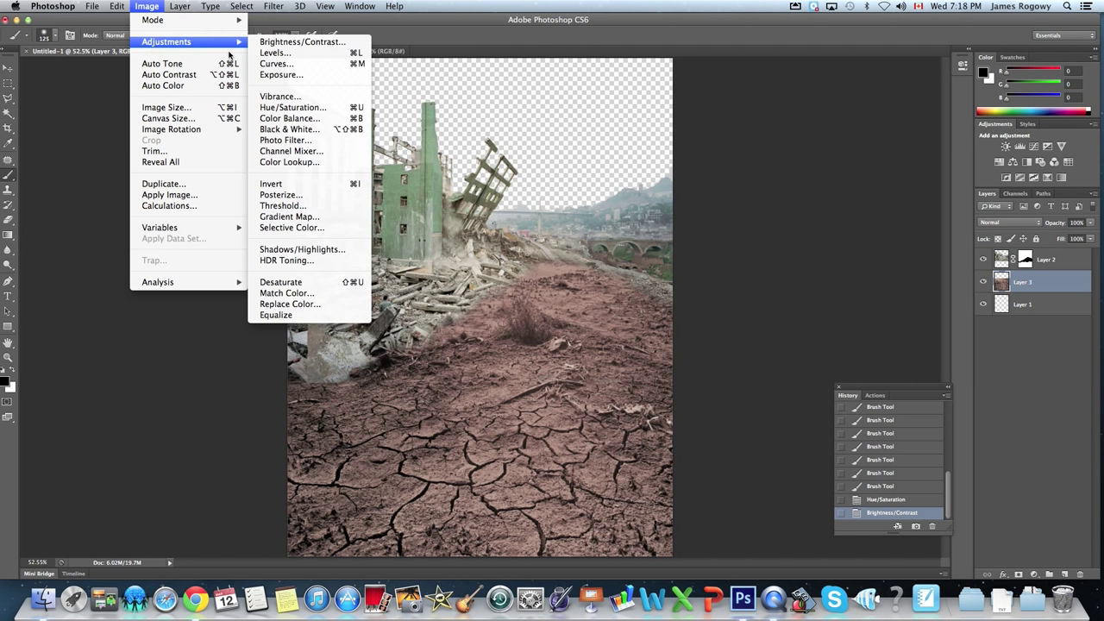
click(272, 118)
drag(510, 210, 820, 170)
drag(820, 213, 806, 219)
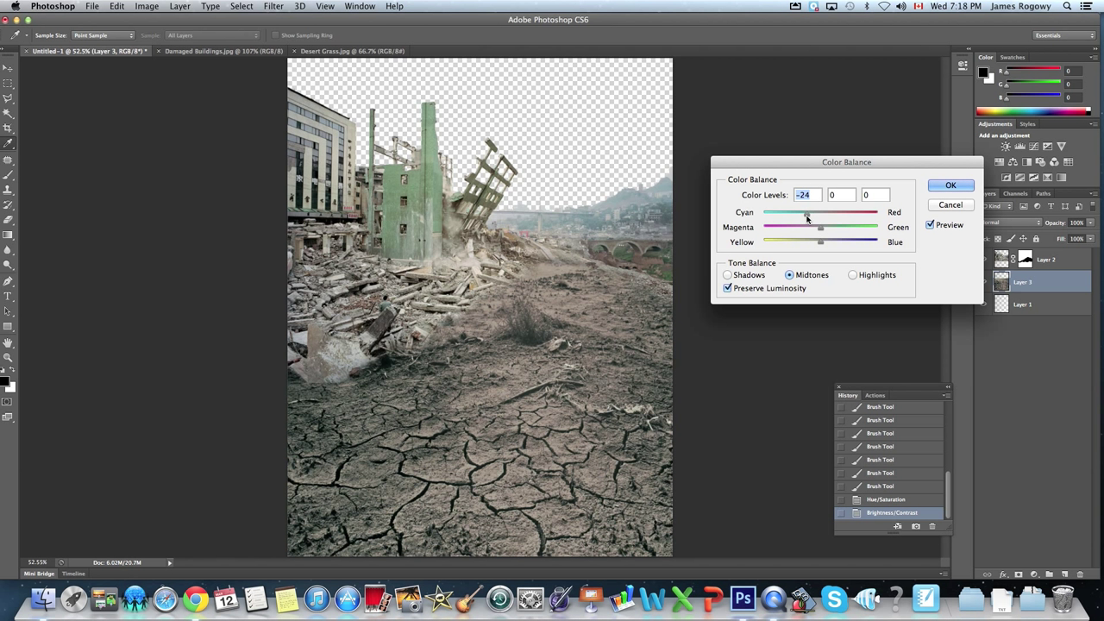
mouse_move(820, 230)
mouse_down()
mouse_move(811, 247)
mouse_move(822, 243)
mouse_up()
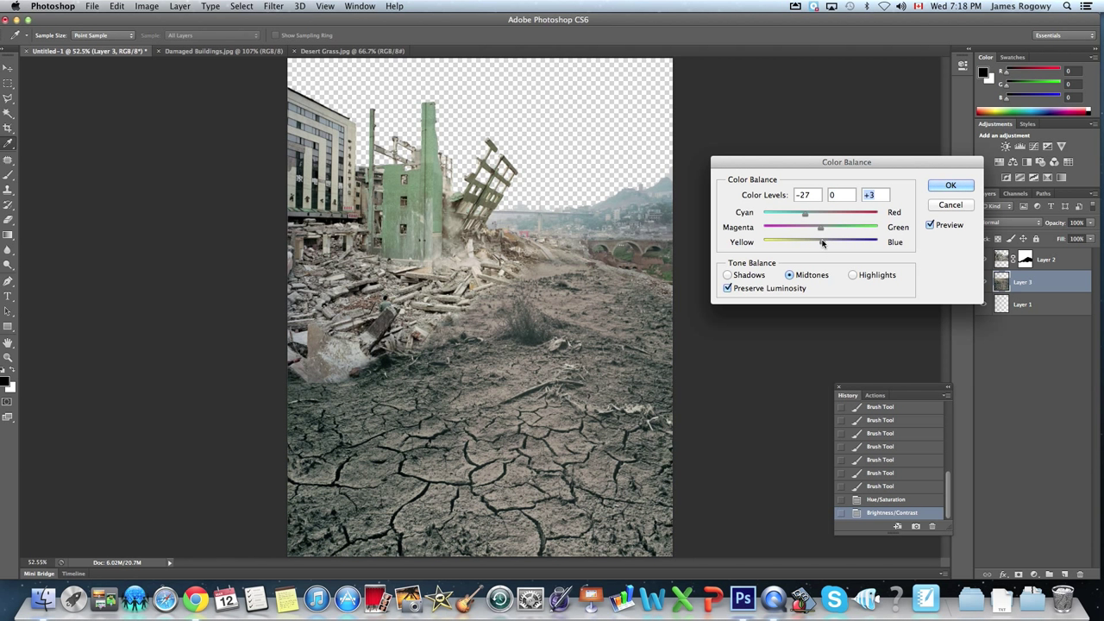
click(949, 186)
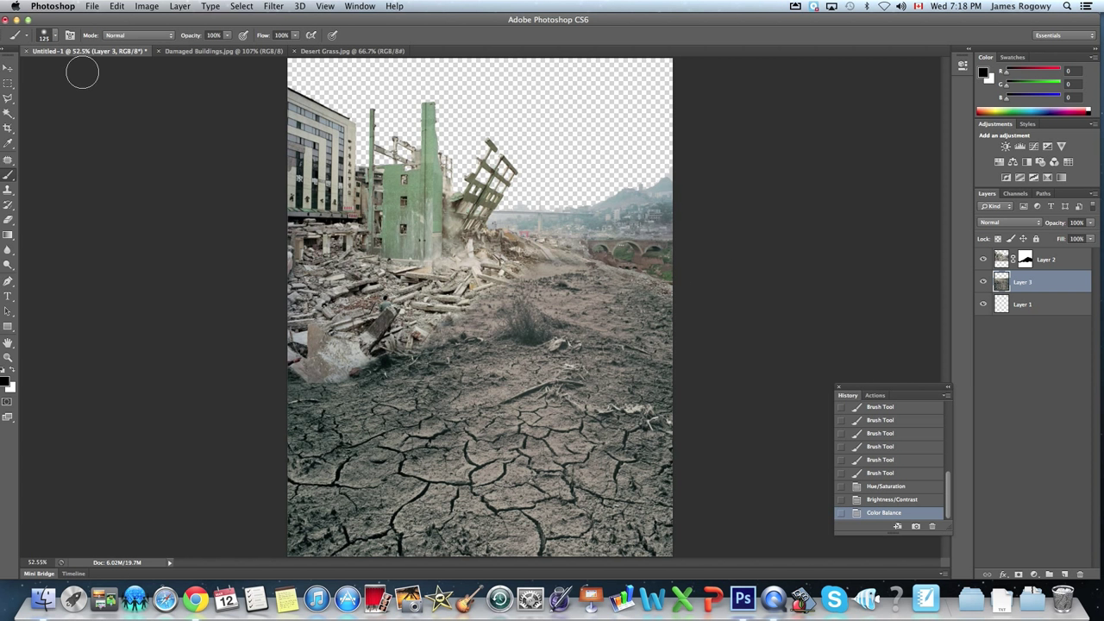
- Lower the desert layer's contrast slightly, to about -2, with another Brightness/Contrast adjustment
click(147, 6)
mouse_move(173, 42)
click(302, 47)
mouse_move(103, 213)
mouse_down()
mouse_move(110, 217)
mouse_move(100, 219)
mouse_up()
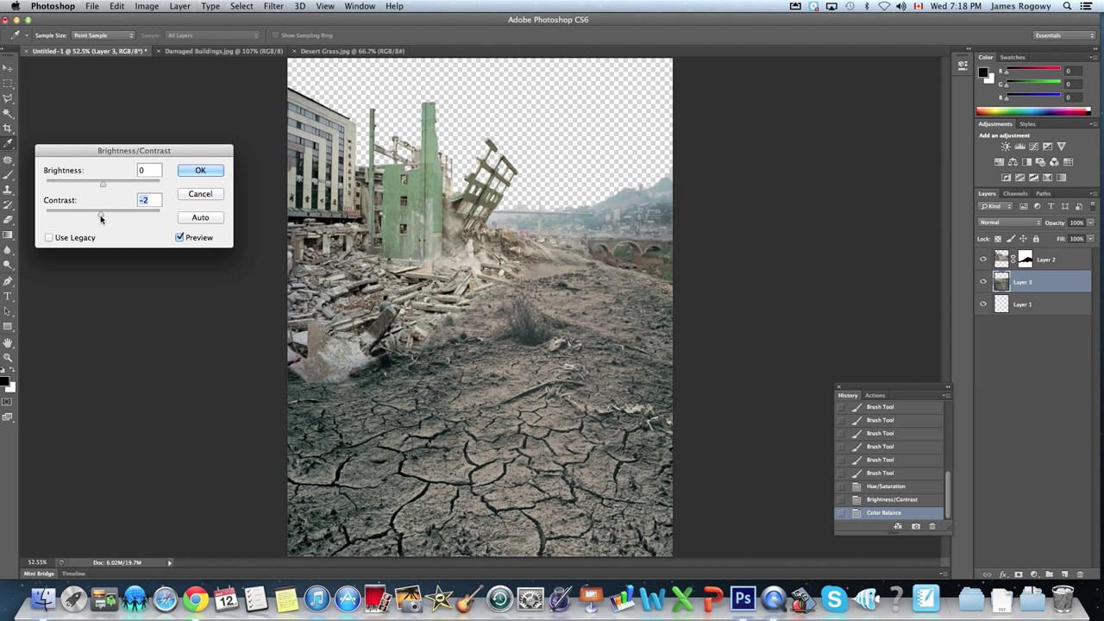
click(200, 172)
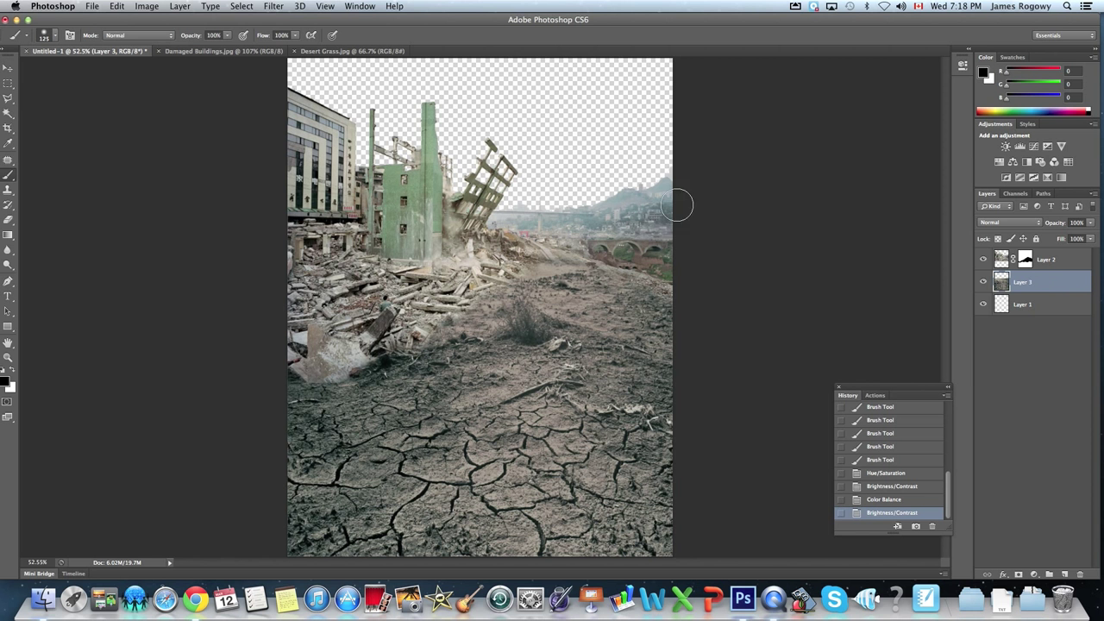
- Slightly raise the desert layer's brightness with a further Brightness/Contrast adjustment
click(146, 6)
mouse_move(172, 44)
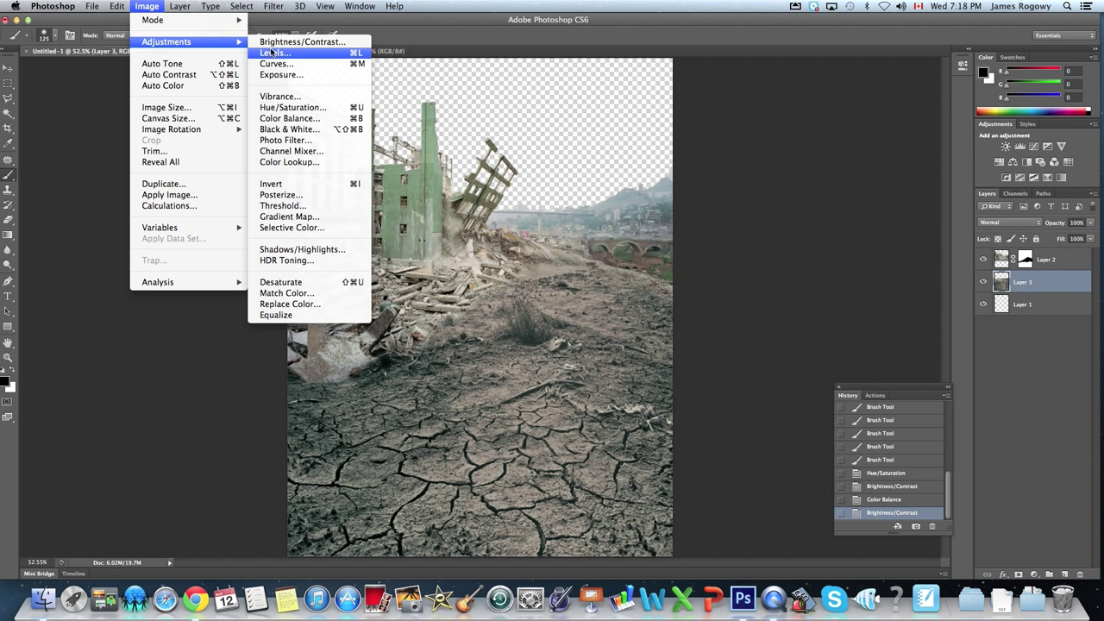
click(289, 40)
drag(104, 186, 108, 187)
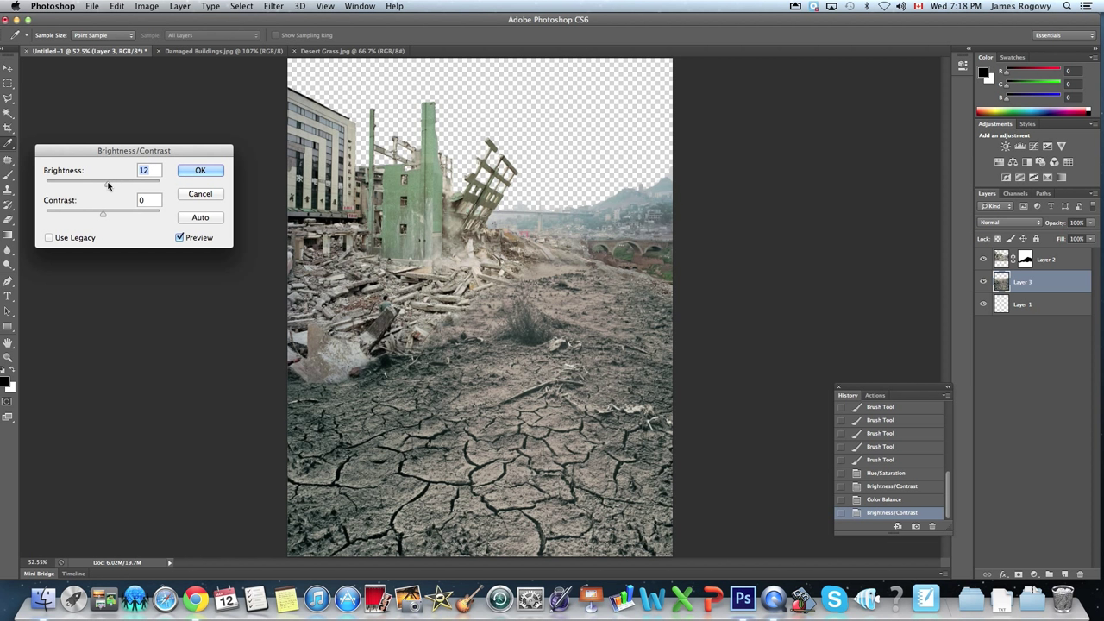
drag(109, 186, 107, 187)
click(193, 171)
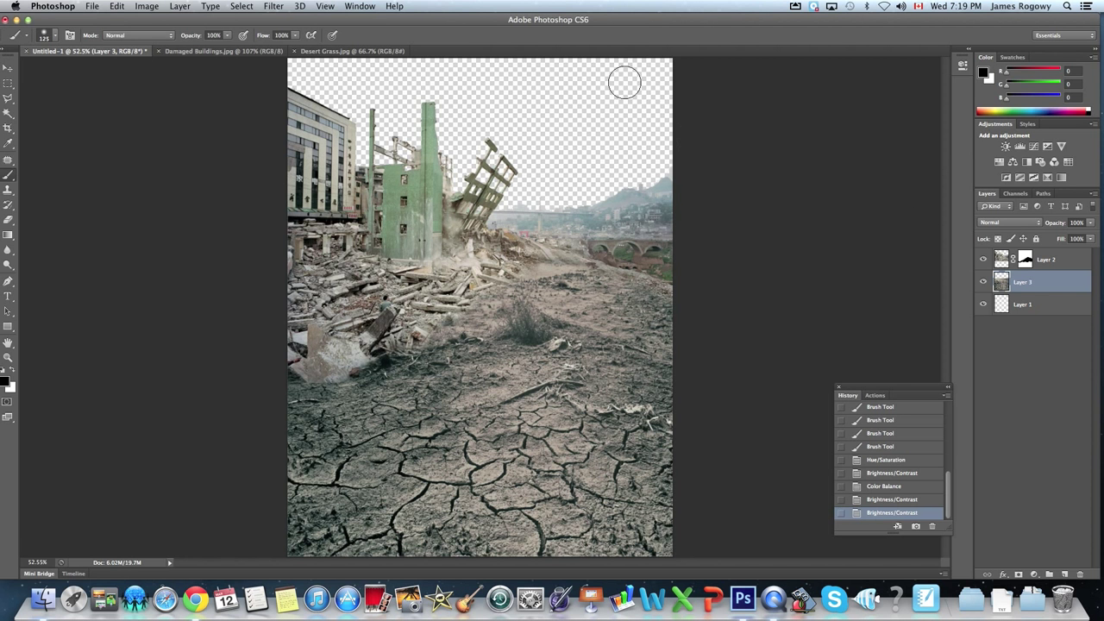
- Switch to Finder and open Road-to-Perdition.jpg from the WED TUTORIAL folder in Photoshop
double_click(604, 24)
click(756, 33)
click(824, 303)
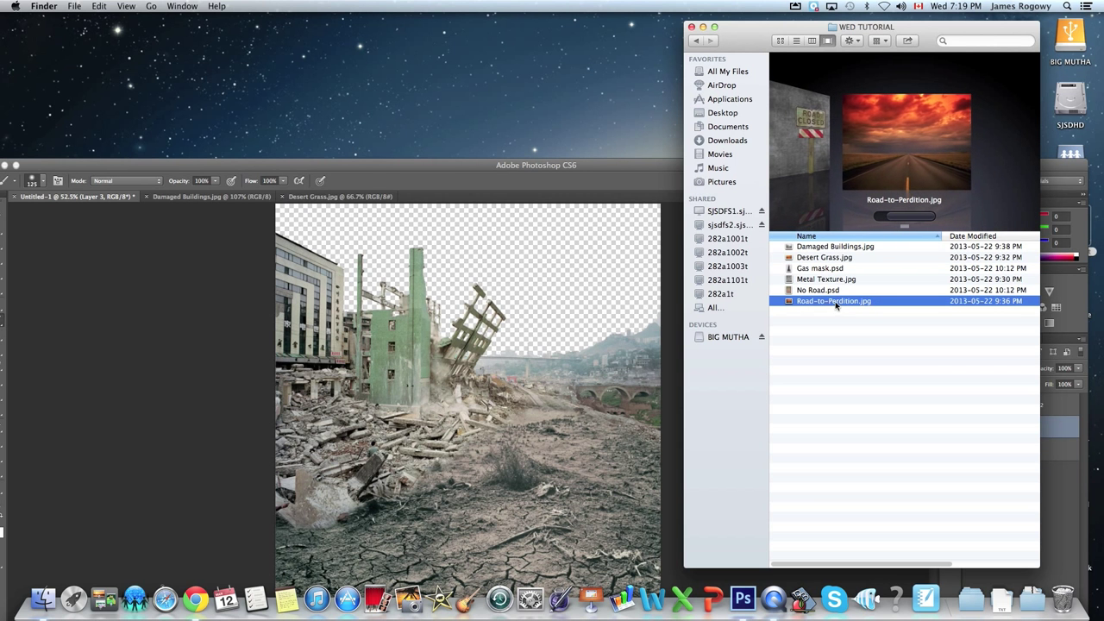
drag(836, 306, 743, 600)
double_click(483, 167)
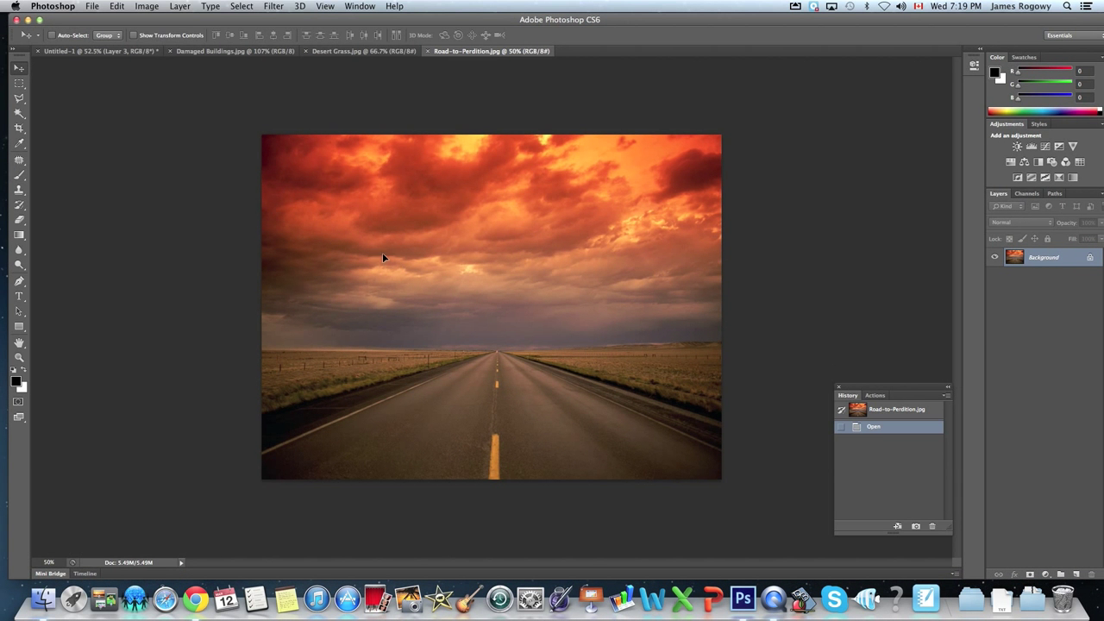
- Bring the road photo into the Untitled-1 composite and position it behind all other layers, against the canvas's upper edge
click(100, 51)
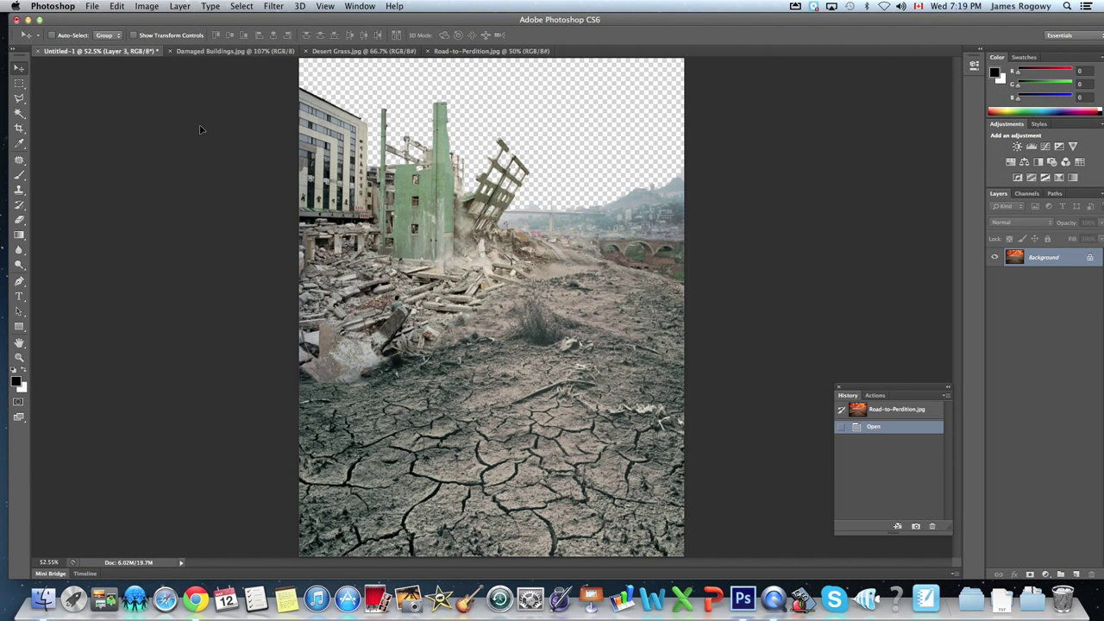
drag(508, 210, 539, 248)
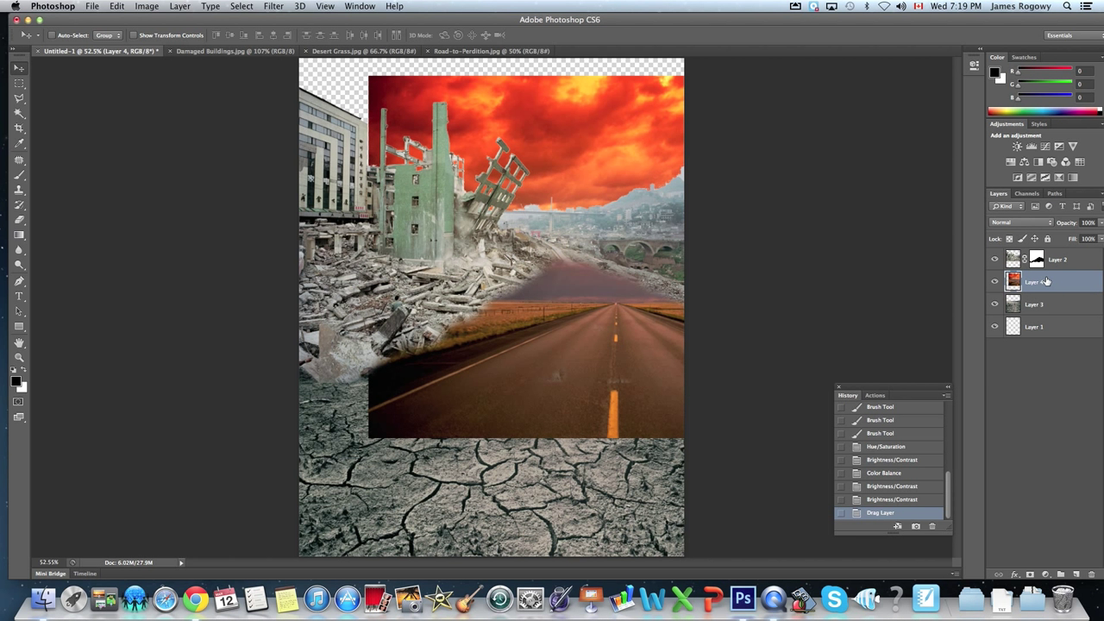
drag(1045, 281, 1046, 336)
drag(605, 162, 525, 141)
- Free-transform the red sky layer to about 83% width and 84% height, starting at the canvas's left edge
key(super+t)
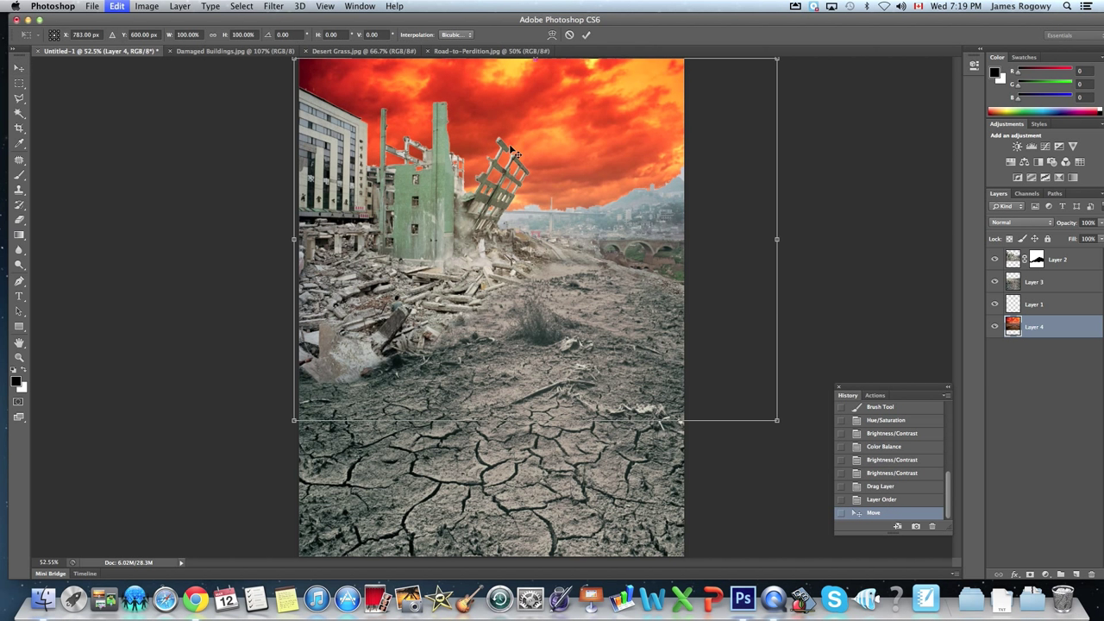
drag(294, 239, 299, 239)
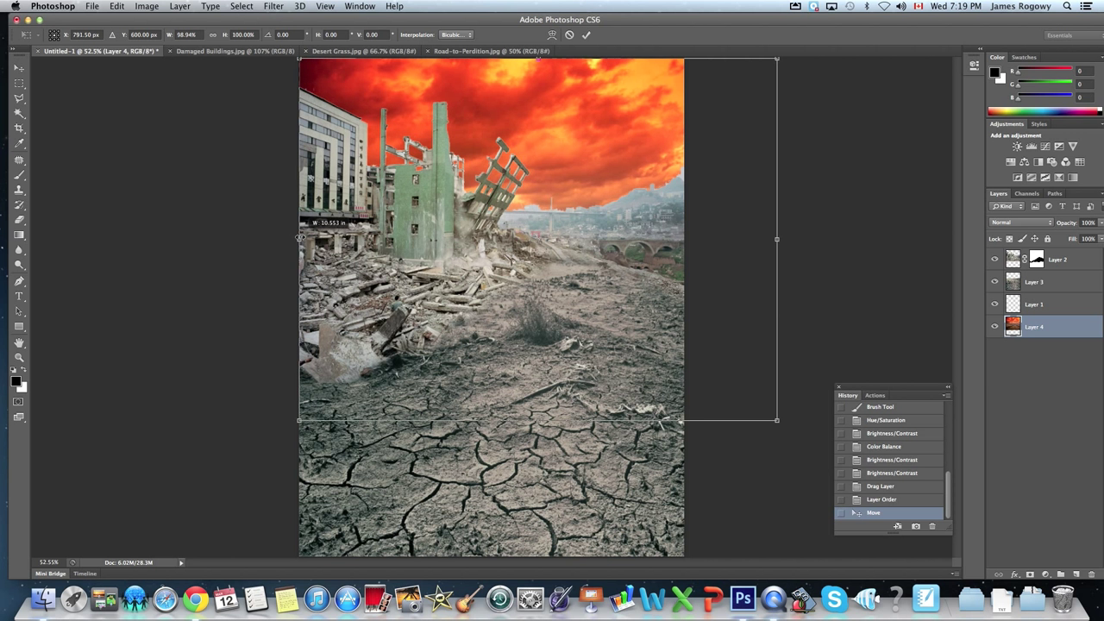
mouse_move(776, 239)
mouse_down()
mouse_move(692, 228)
mouse_move(765, 231)
mouse_up()
drag(765, 422, 701, 364)
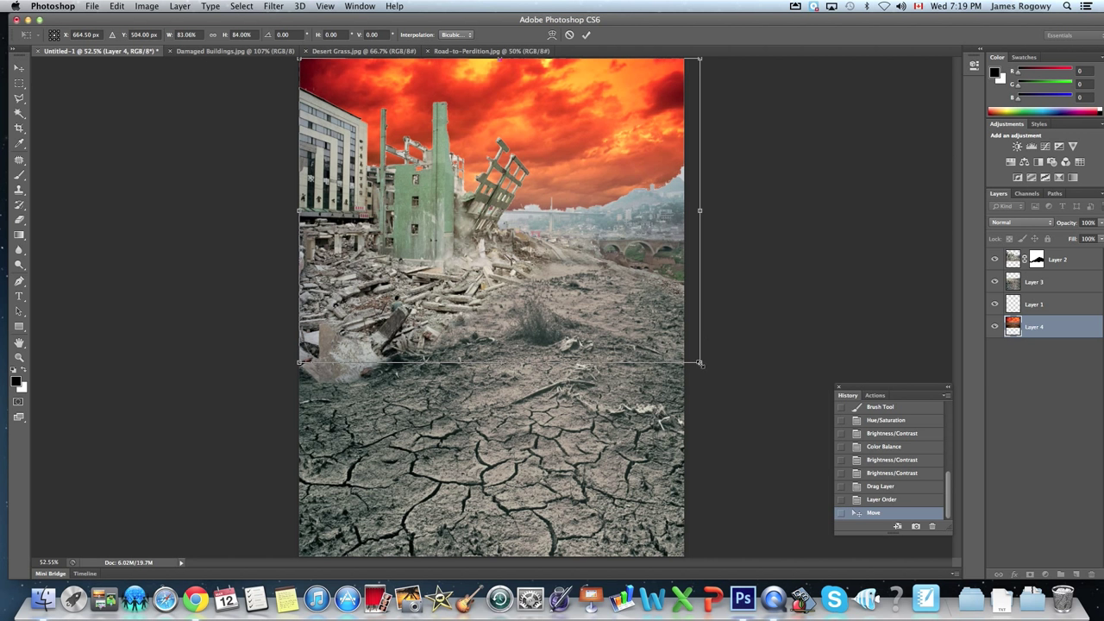
key(Return)
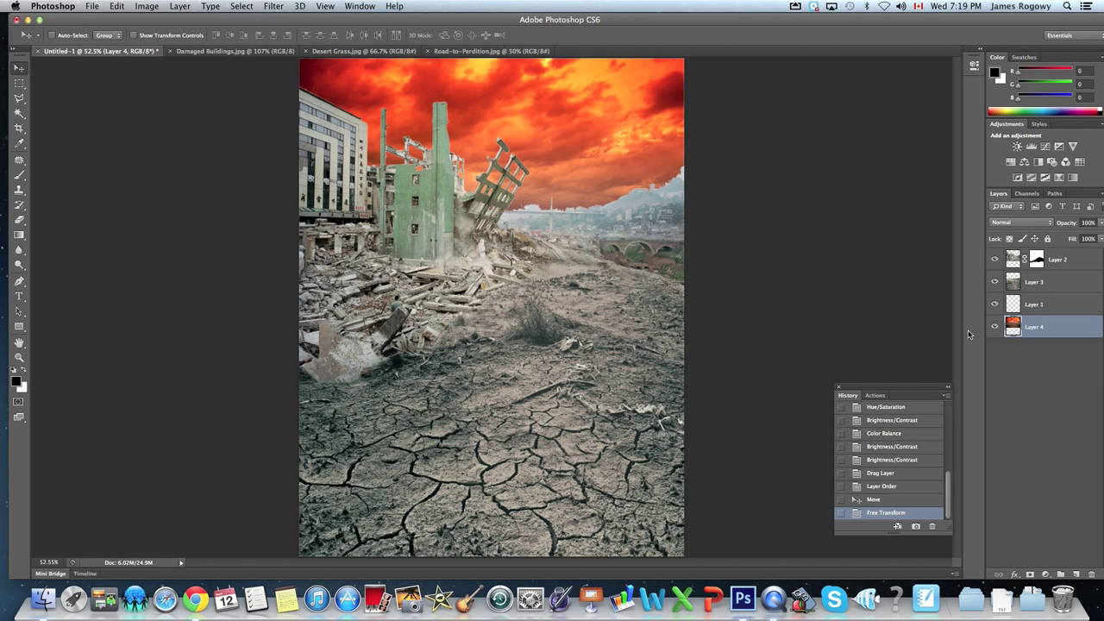
- Tone down the red sky layer with Hue/Saturation, setting saturation to about -39 and lightness to about -4
click(146, 6)
mouse_move(188, 43)
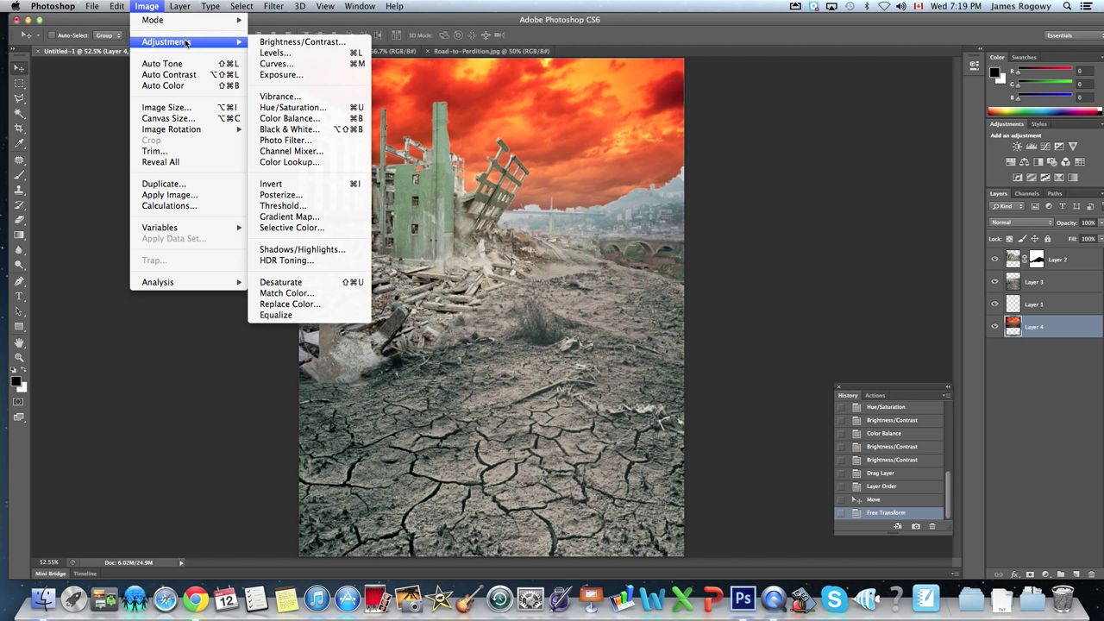
click(274, 109)
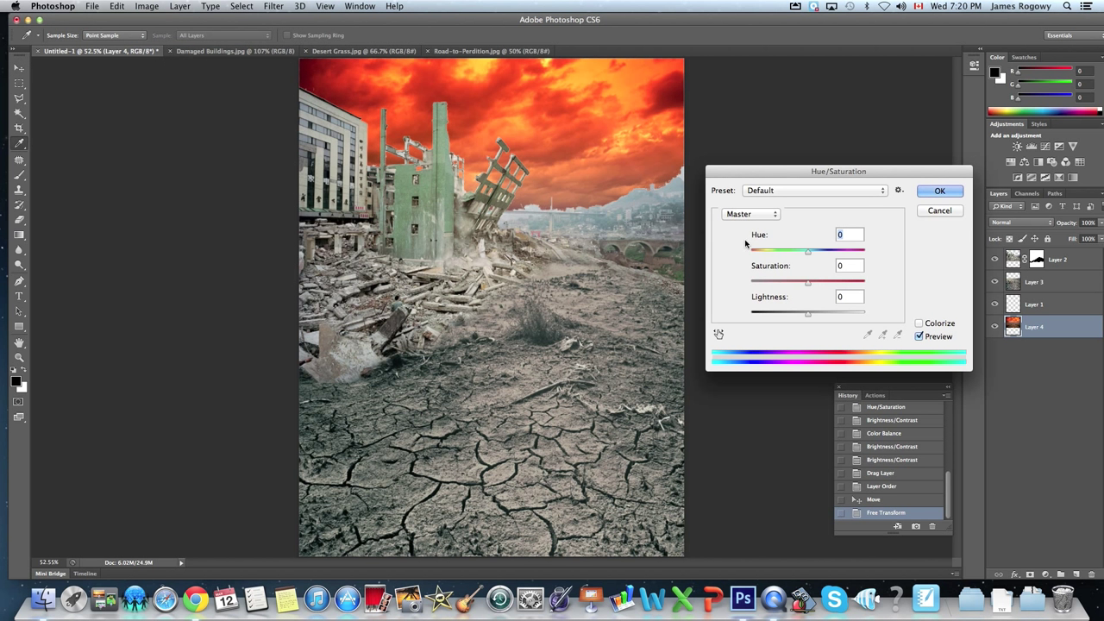
drag(806, 283, 808, 318)
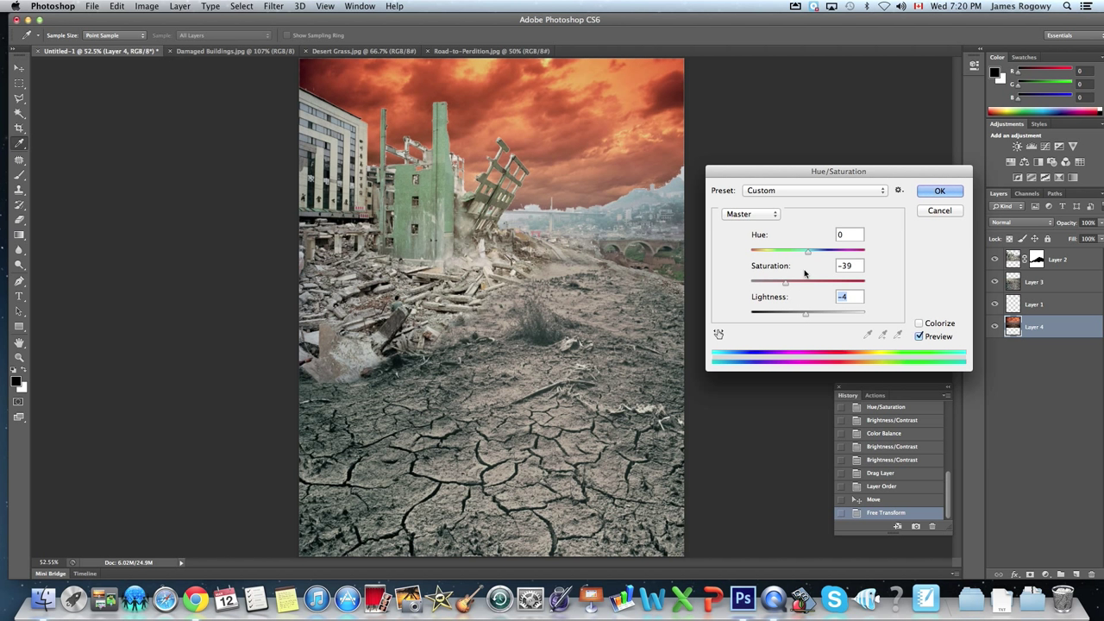
drag(808, 251, 808, 257)
click(953, 194)
- Shift the color of the red sky layer with a Color Balance adjustment
click(146, 6)
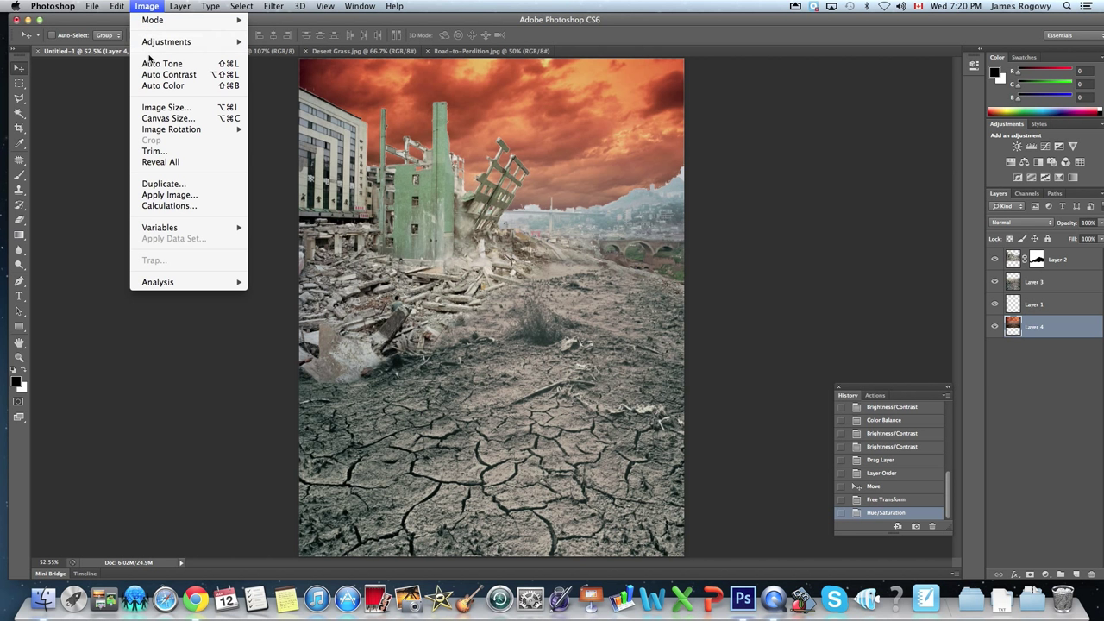
mouse_move(173, 43)
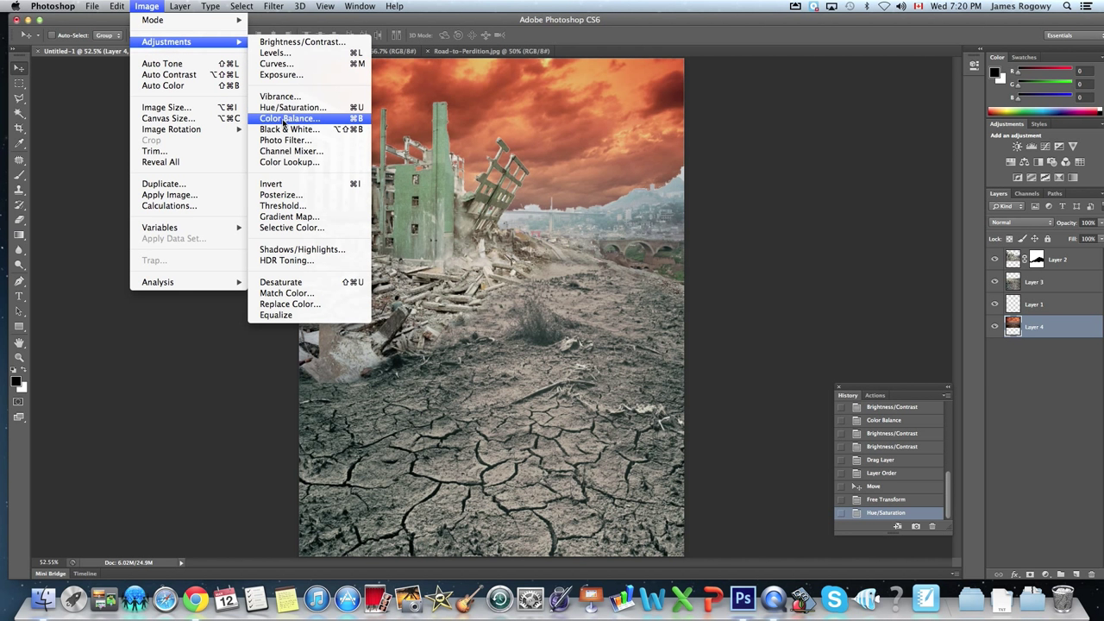
click(284, 121)
drag(825, 219, 810, 242)
click(949, 185)
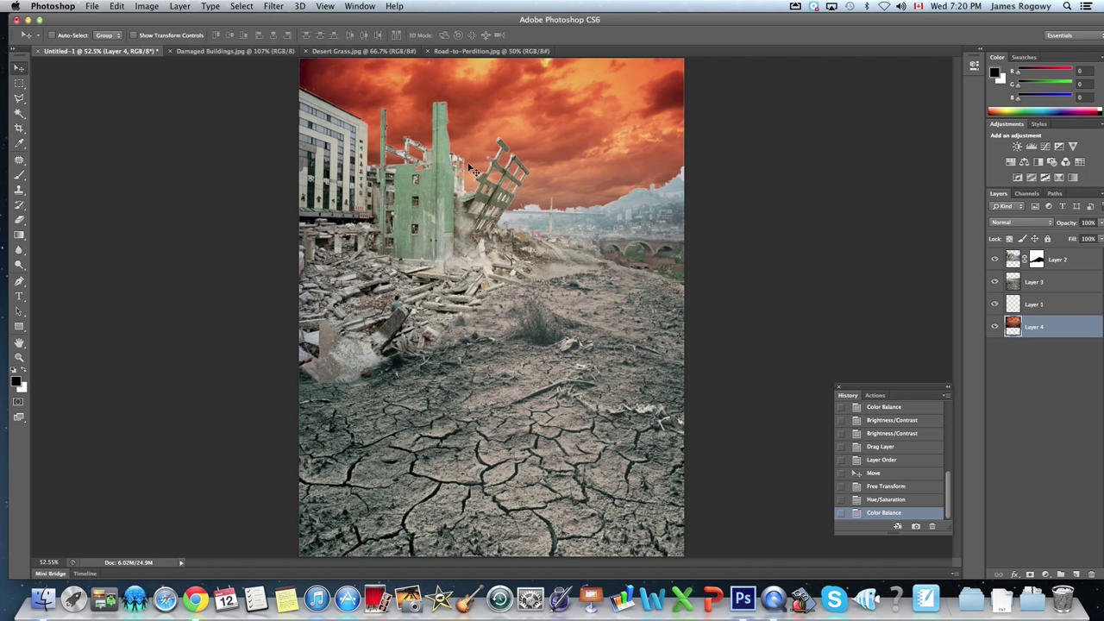
- On Layer 2's mask, paint in black with a 40 px brush over the jagged fringe on the skyline beside the leaning building
click(19, 358)
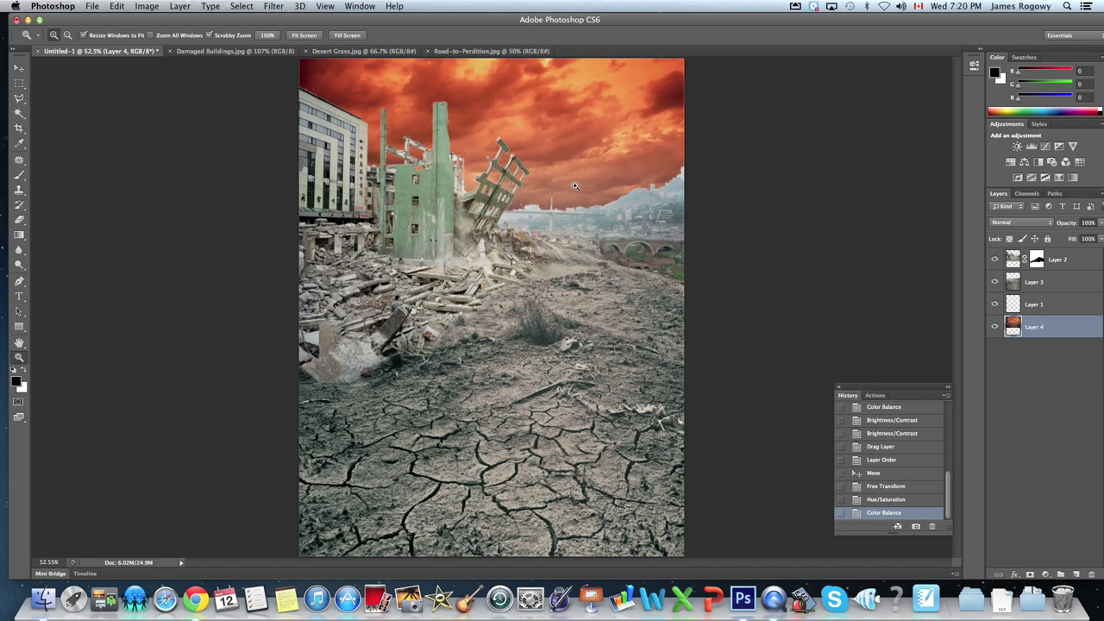
click(534, 181)
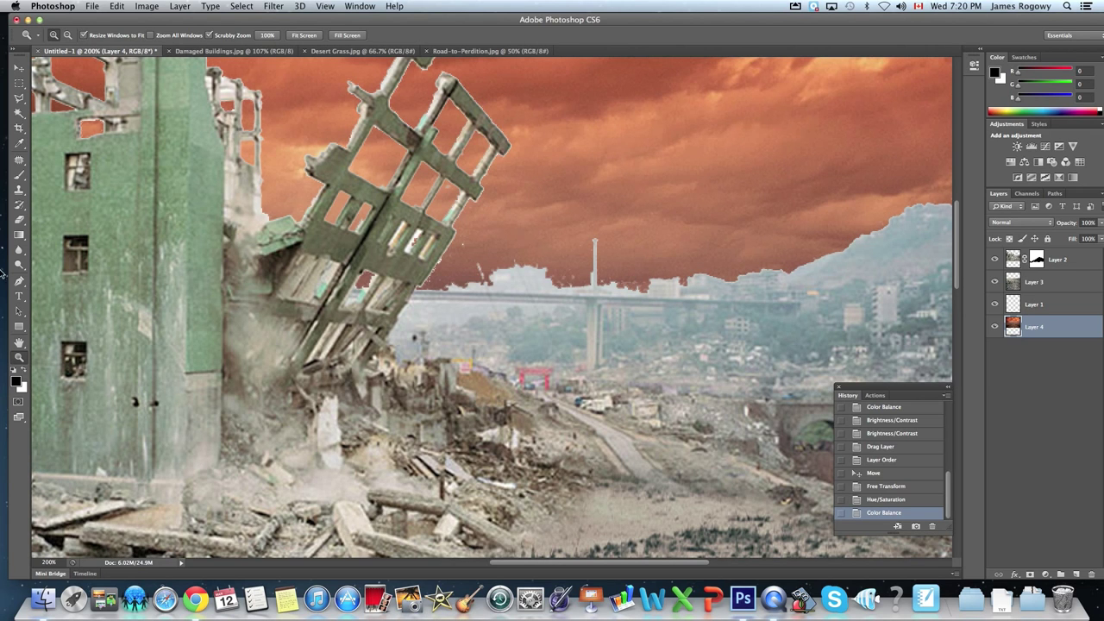
click(19, 219)
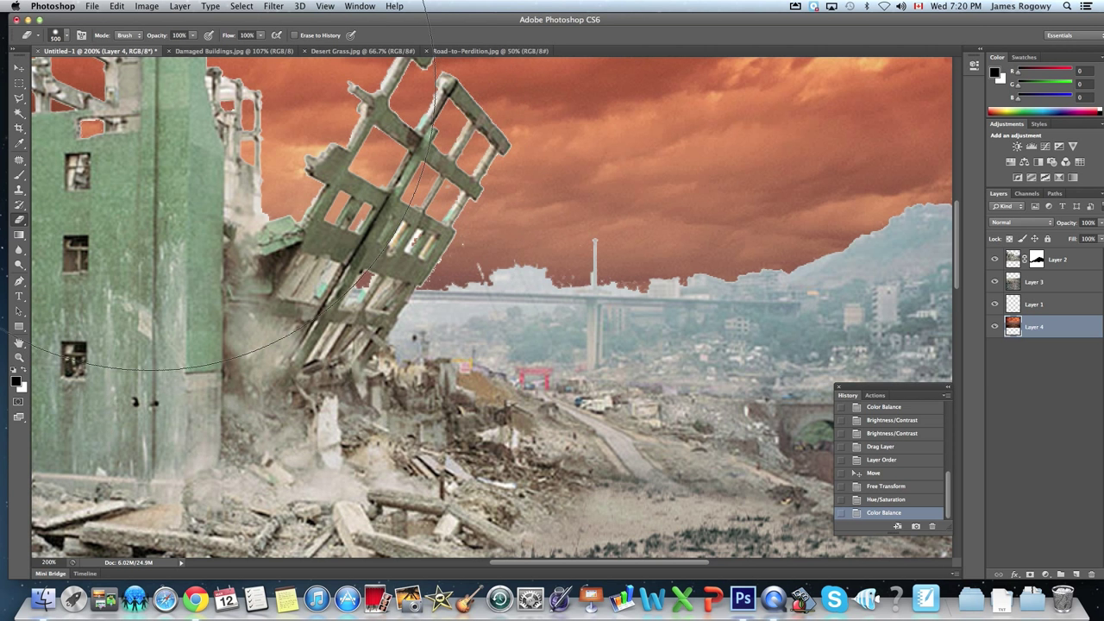
click(54, 36)
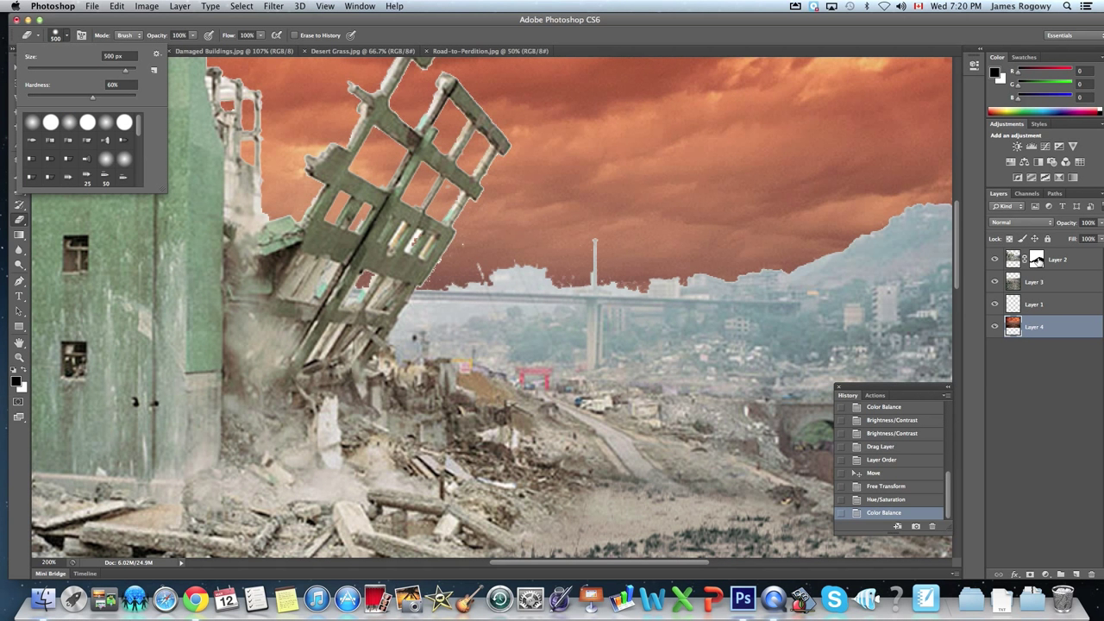
click(1036, 258)
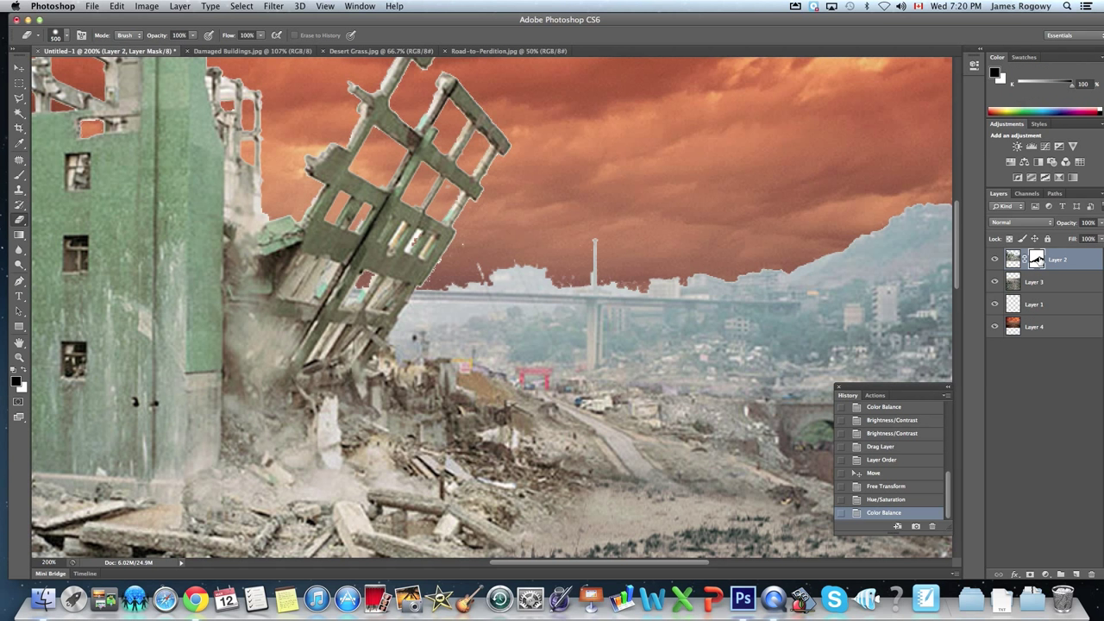
click(20, 175)
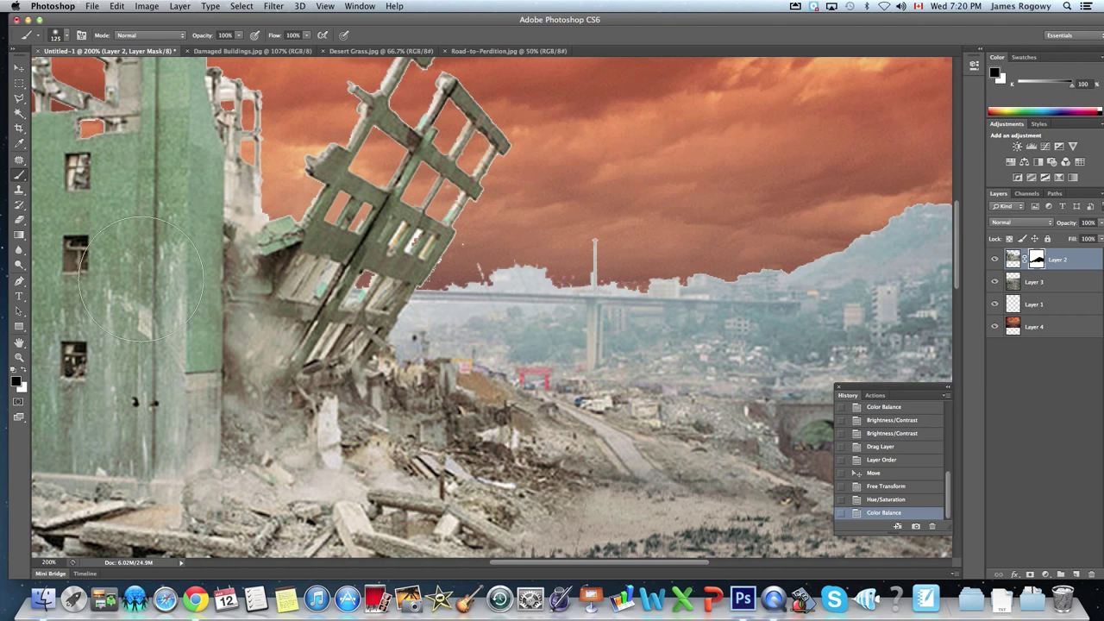
key(bracketleft)
key(bracketleft)
key(bracketleft)
key(bracketleft)
key(bracketleft)
key(bracketleft)
key(bracketleft)
drag(477, 269, 550, 257)
- Increase the mask brush's hardness and smooth the skyline edge on both sides of the bridge tower
click(55, 37)
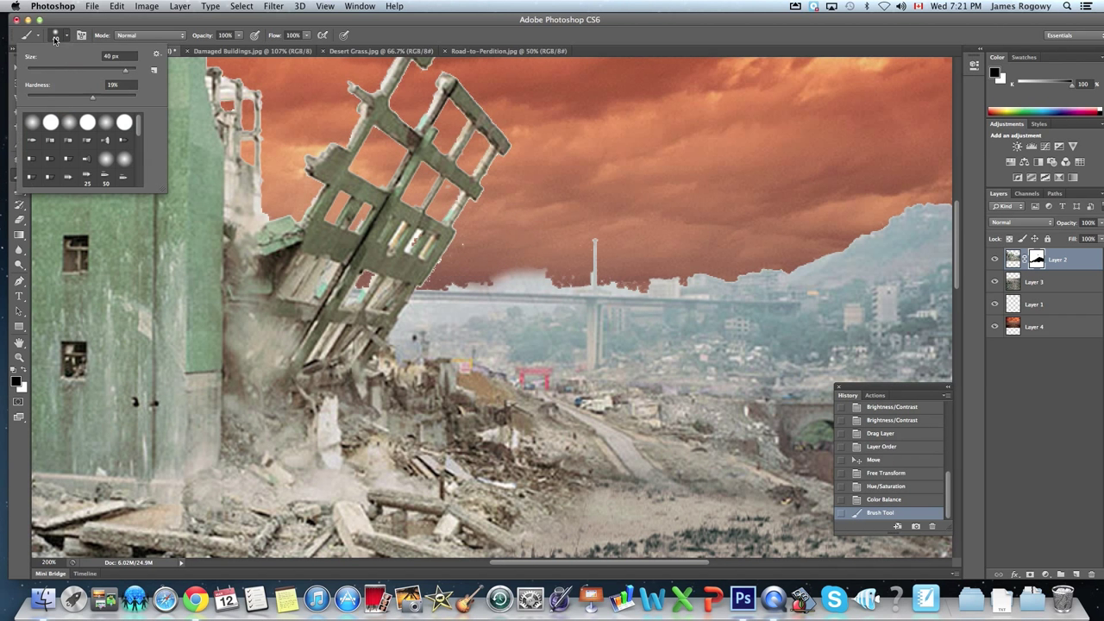
drag(52, 94, 57, 100)
click(58, 42)
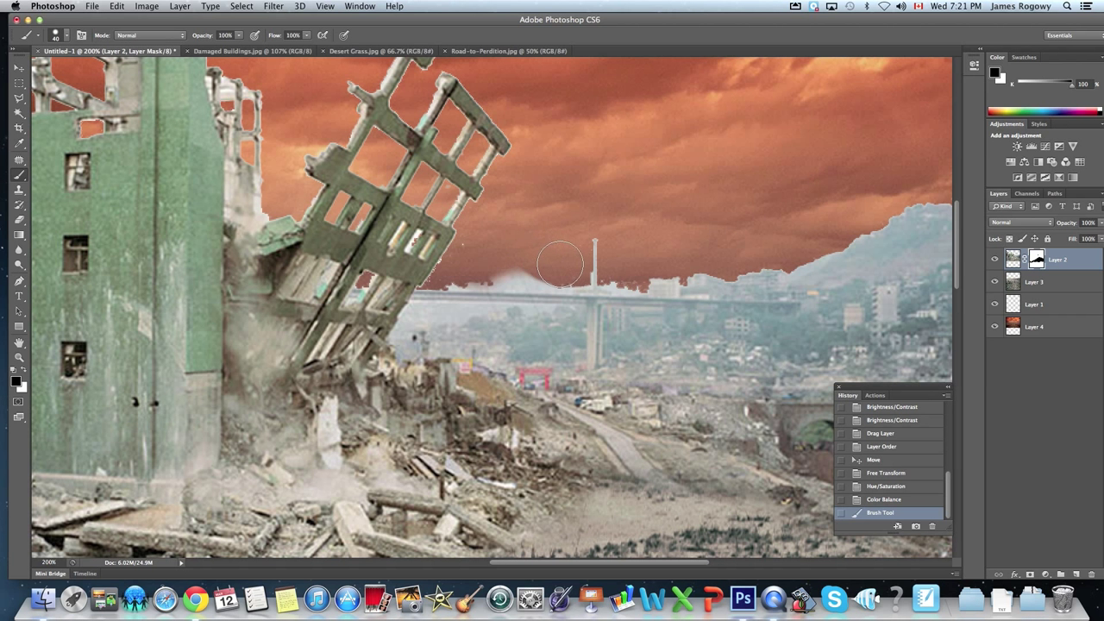
drag(533, 260, 471, 258)
mouse_move(637, 261)
mouse_down()
mouse_move(609, 258)
mouse_move(622, 265)
mouse_up()
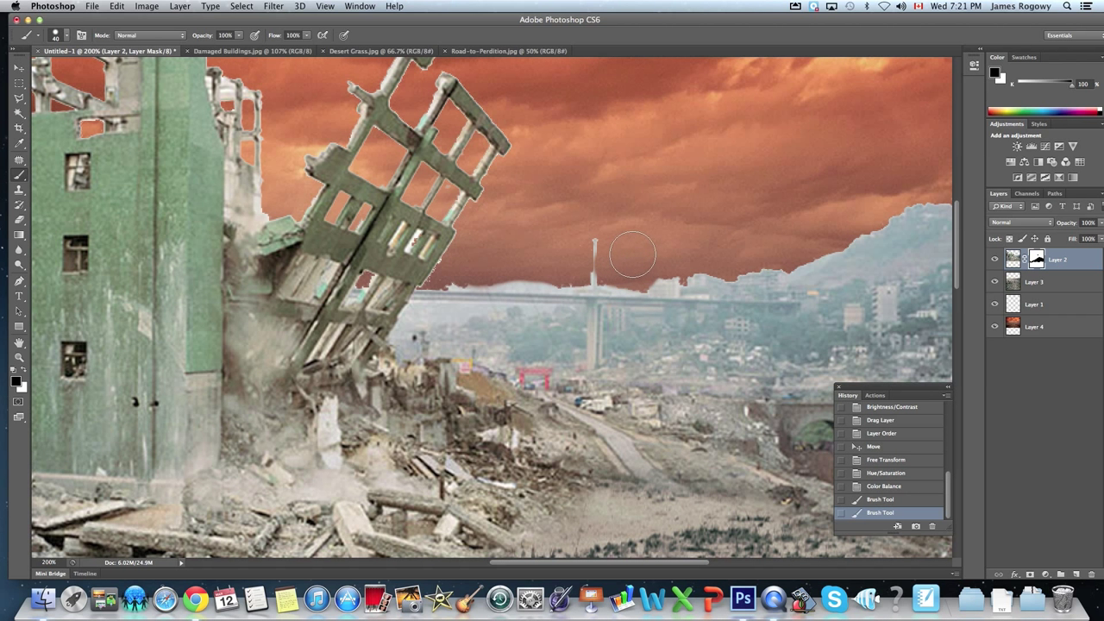
drag(686, 252, 729, 258)
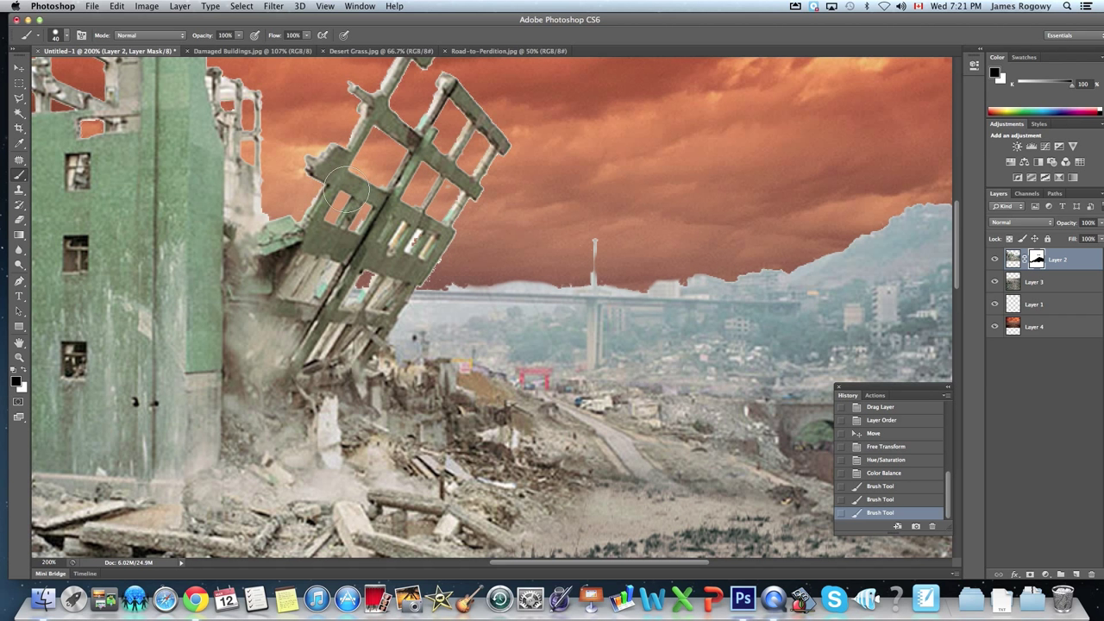
click(603, 265)
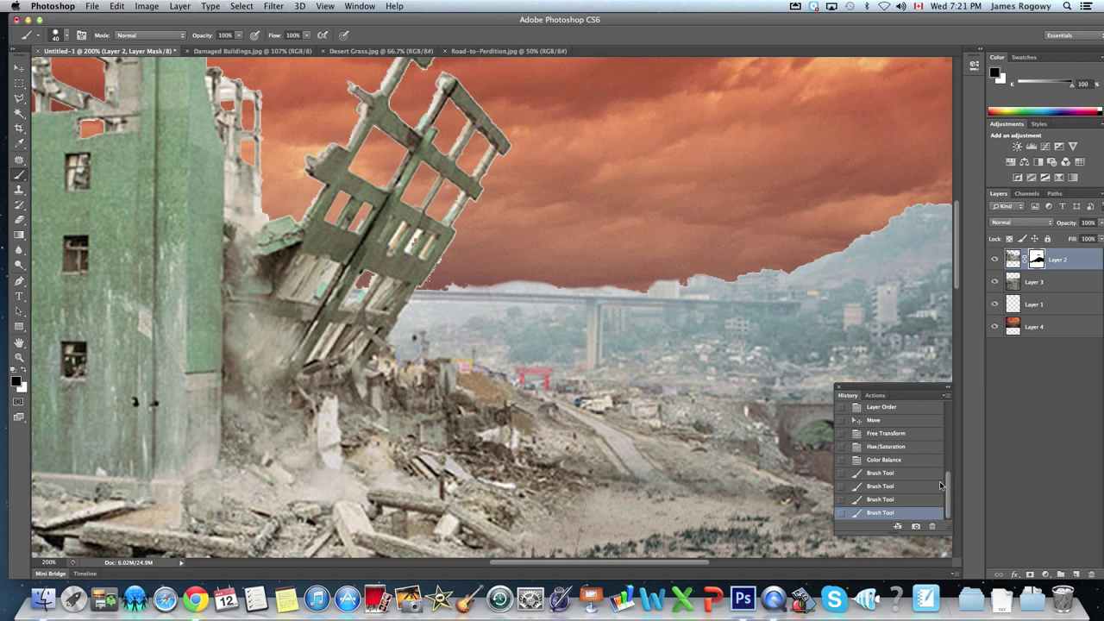
click(880, 486)
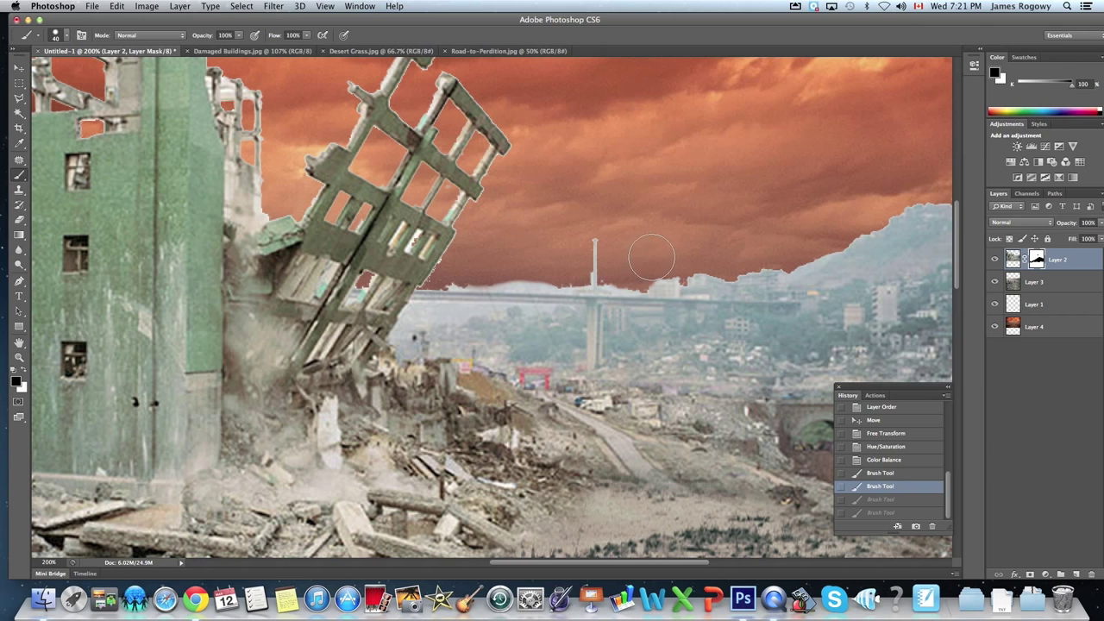
- Mask out the remaining fringe on the skyline beyond the bridge tower and the stray specks above the white building's roof
drag(712, 254, 722, 235)
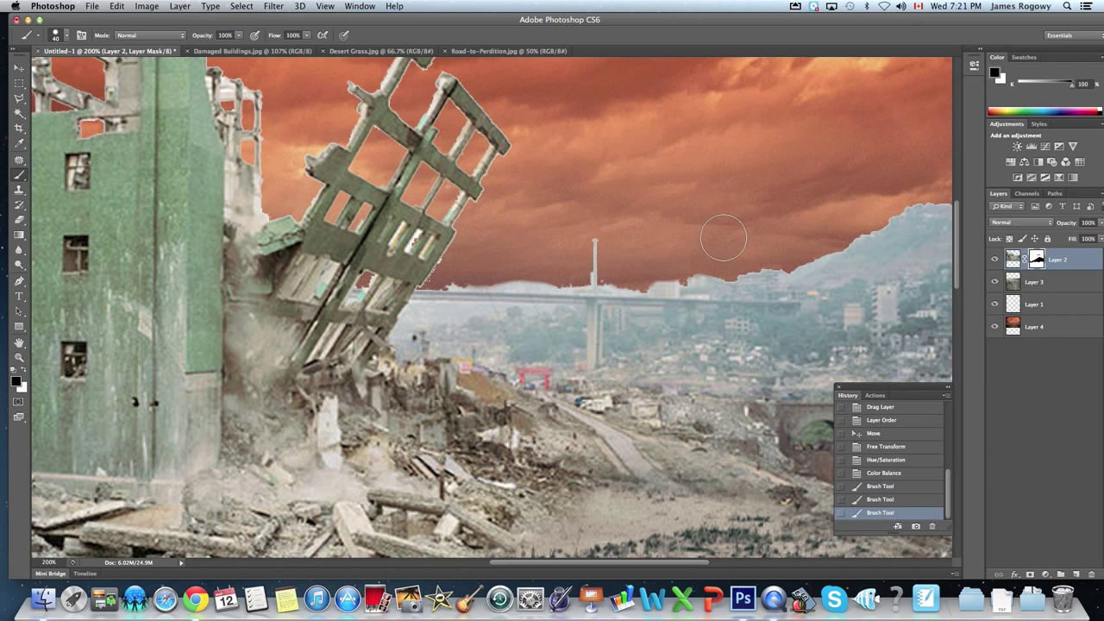
drag(439, 285, 709, 398)
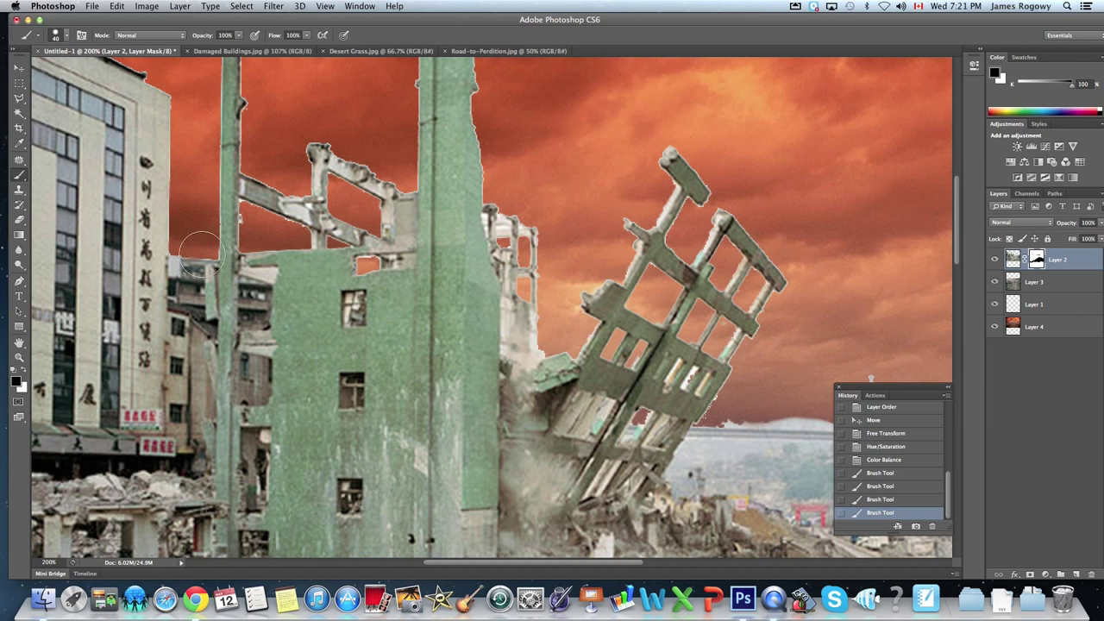
mouse_move(234, 173)
mouse_down()
mouse_move(404, 380)
mouse_move(446, 384)
mouse_up()
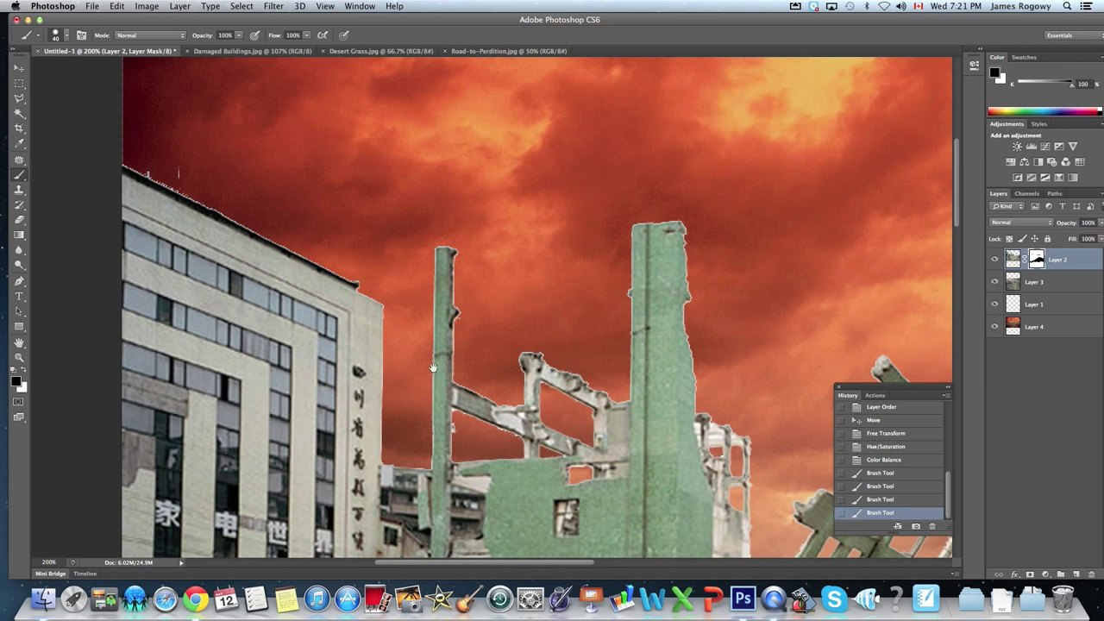
mouse_move(189, 172)
mouse_down()
mouse_move(123, 139)
mouse_move(368, 263)
mouse_move(333, 244)
mouse_move(326, 216)
mouse_up()
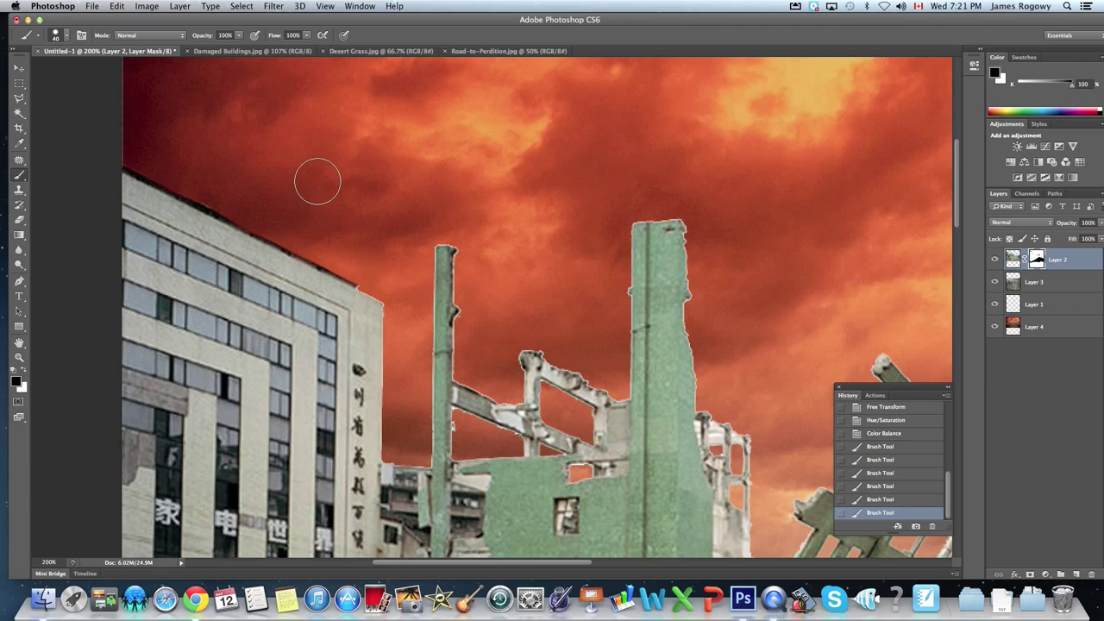
key(super+0)
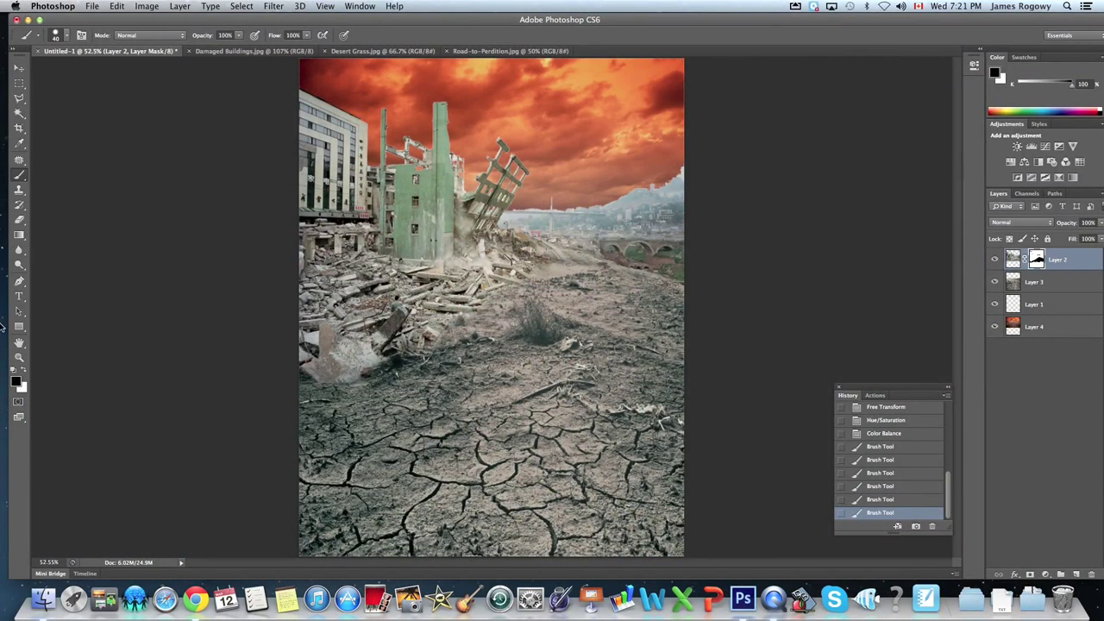
- Clean Layer 2's mask along the distant hilltop with a 10 px black brush, removing the specks around the tower and ridge
click(19, 357)
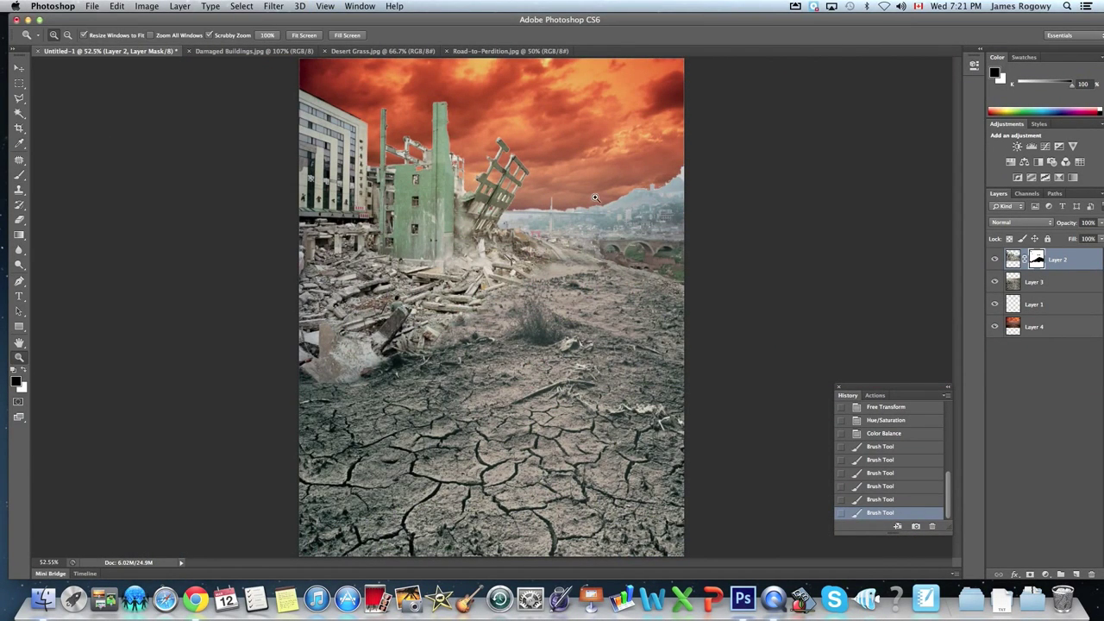
click(661, 188)
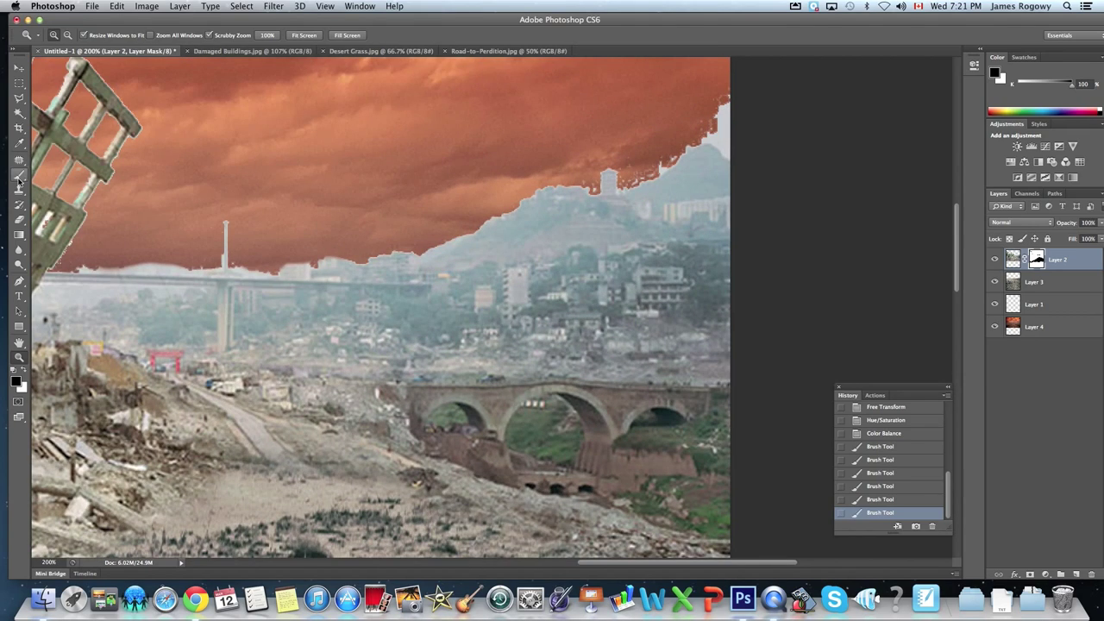
click(20, 176)
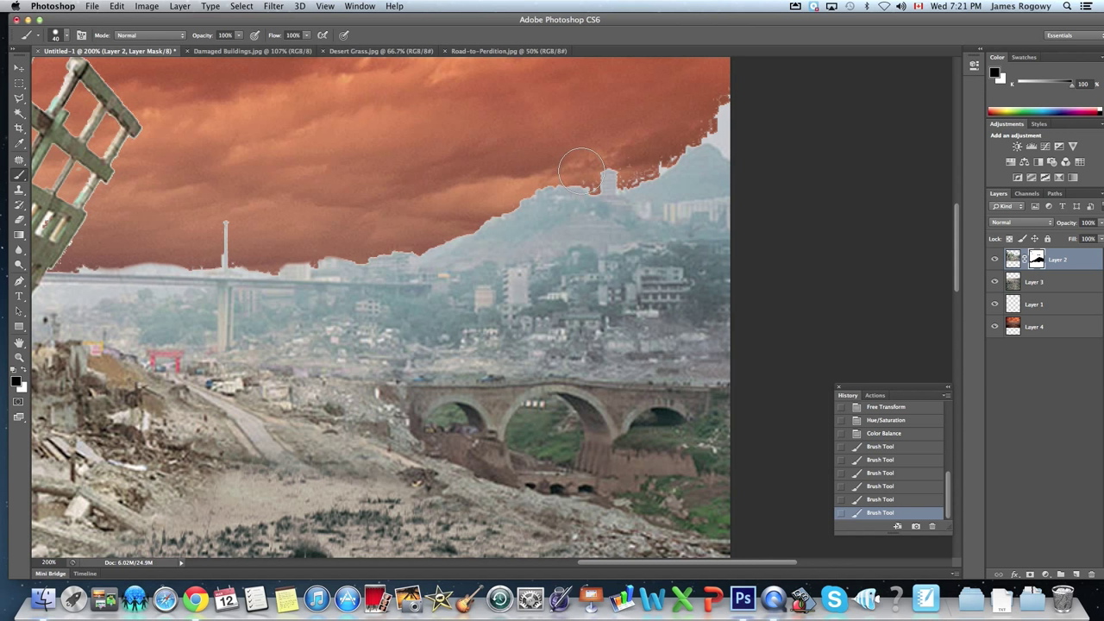
key(bracketleft)
key(bracketleft)
key(bracketleft)
click(594, 189)
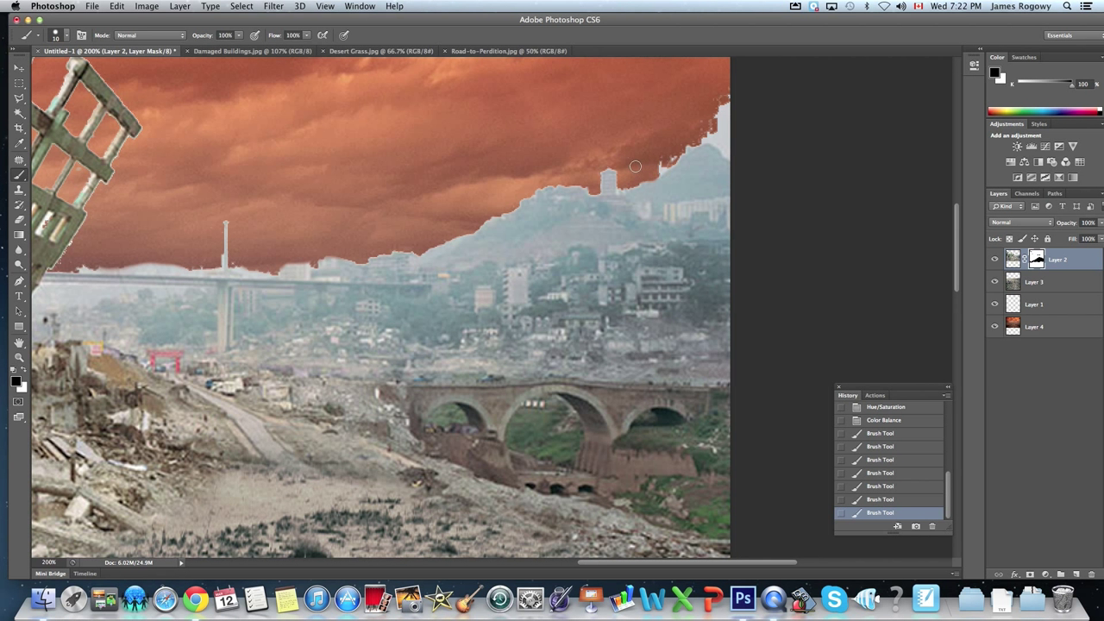
click(654, 152)
drag(727, 92, 654, 91)
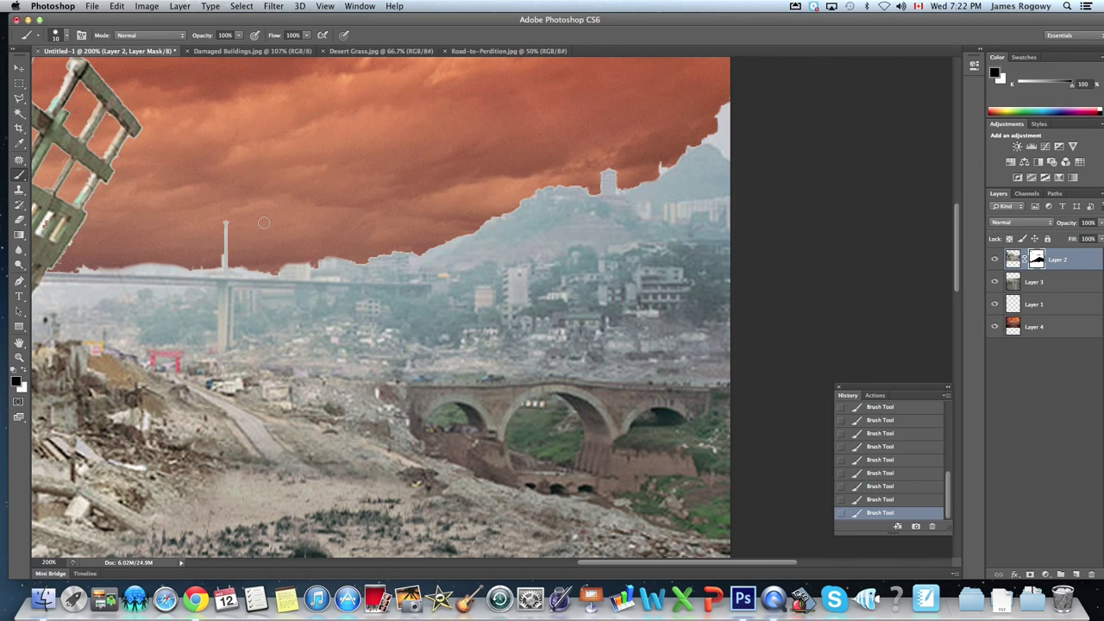
key(super+0)
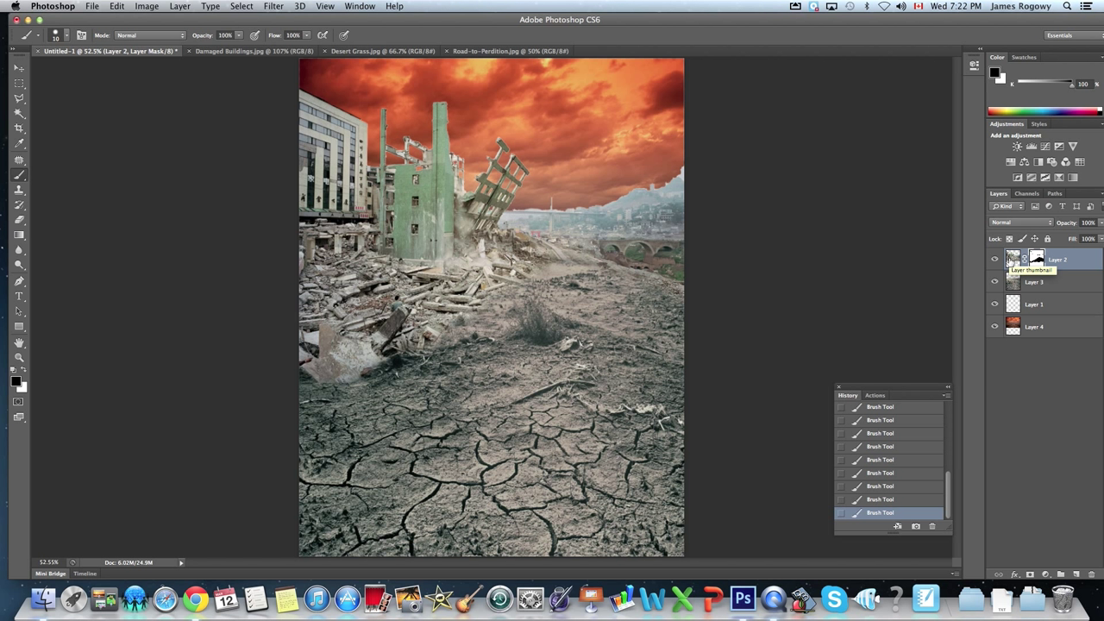
- Darken the hazy hills and distant city on Layer 2's image with the Burn tool, using a 175 px brush, Midtones and 50% exposure
click(1012, 260)
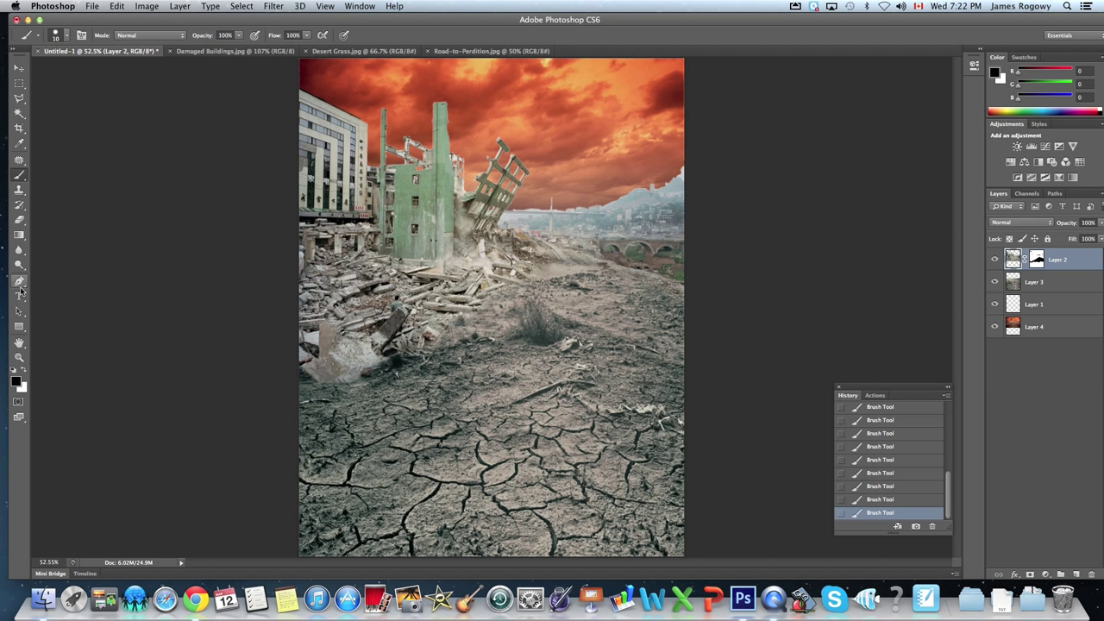
click(19, 268)
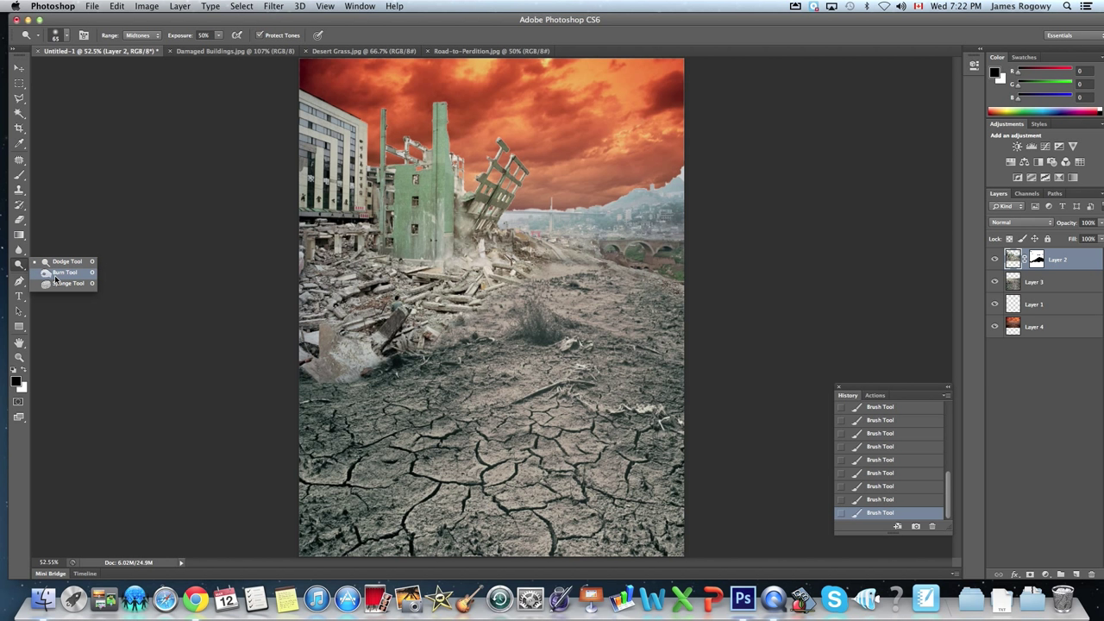
click(57, 272)
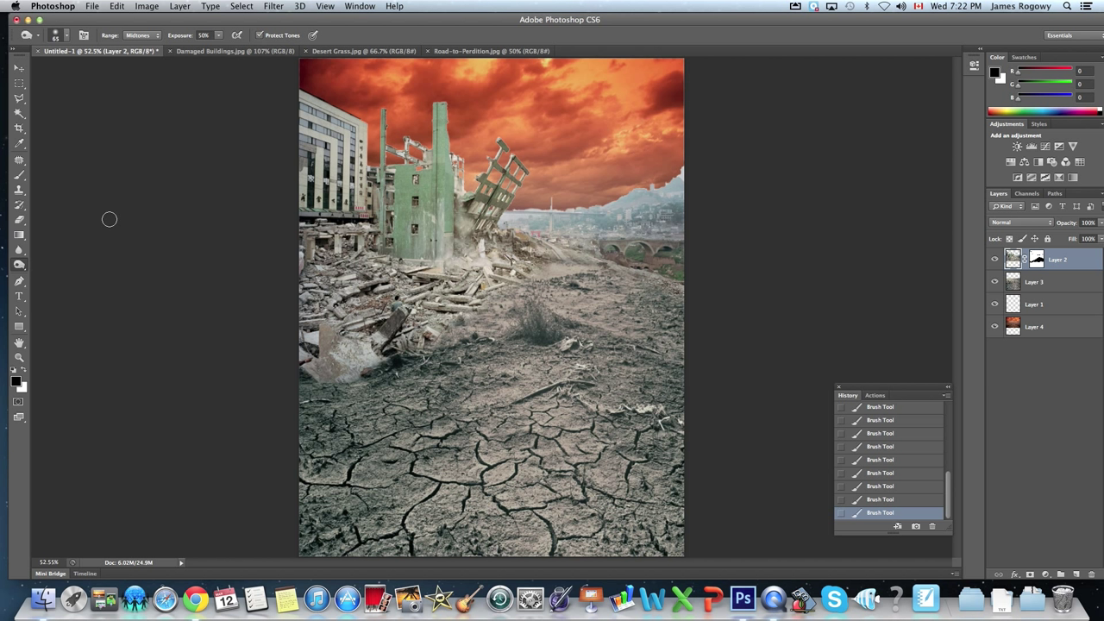
click(141, 38)
click(138, 35)
mouse_move(543, 207)
mouse_down()
mouse_move(605, 199)
mouse_move(524, 205)
mouse_move(655, 180)
mouse_move(580, 205)
mouse_move(683, 201)
mouse_move(605, 203)
mouse_move(720, 178)
mouse_move(670, 175)
mouse_move(691, 158)
mouse_move(610, 215)
mouse_move(511, 211)
mouse_move(633, 206)
mouse_move(687, 176)
mouse_move(660, 200)
mouse_move(629, 202)
mouse_move(634, 191)
mouse_move(585, 208)
mouse_move(595, 197)
mouse_move(512, 212)
mouse_move(559, 200)
mouse_move(517, 210)
mouse_move(619, 208)
mouse_move(695, 170)
mouse_move(665, 201)
mouse_move(599, 200)
mouse_move(643, 187)
mouse_move(593, 207)
mouse_move(505, 213)
mouse_move(585, 208)
mouse_move(685, 224)
mouse_move(669, 230)
mouse_move(593, 218)
mouse_move(701, 221)
mouse_move(508, 212)
mouse_move(524, 185)
mouse_move(521, 211)
mouse_move(685, 163)
mouse_move(515, 206)
mouse_move(582, 198)
mouse_up()
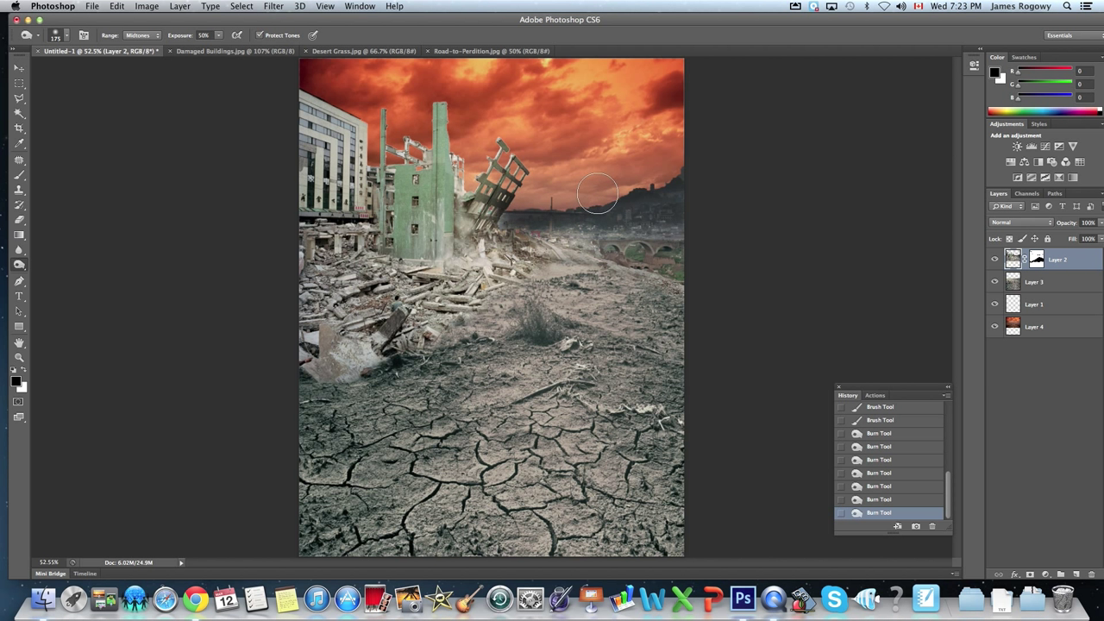
drag(672, 169, 686, 165)
mouse_move(550, 204)
mouse_down()
mouse_move(520, 207)
mouse_move(552, 205)
mouse_up()
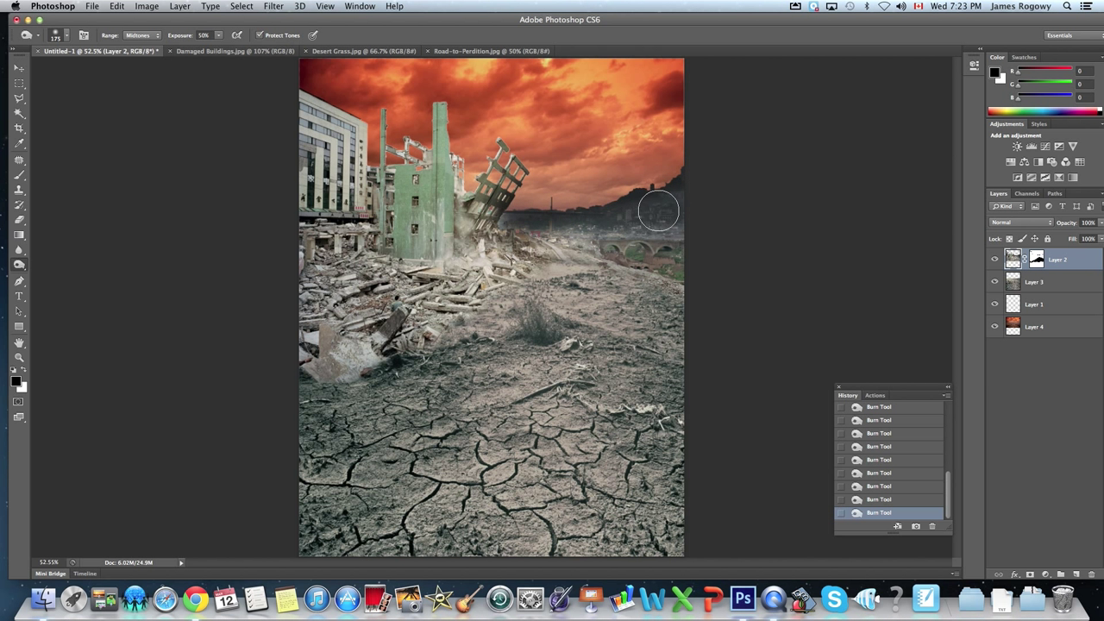
mouse_move(689, 200)
mouse_down()
mouse_move(674, 178)
mouse_move(665, 232)
mouse_move(679, 163)
mouse_move(682, 197)
mouse_up()
- Burn the damaged buildings and the rubble in front of them on Layer 2 to match the darkened hills
mouse_move(502, 195)
mouse_down()
mouse_move(536, 149)
mouse_move(511, 205)
mouse_move(533, 163)
mouse_move(522, 191)
mouse_move(525, 161)
mouse_move(492, 144)
mouse_move(480, 191)
mouse_move(507, 123)
mouse_move(480, 170)
mouse_move(497, 147)
mouse_move(485, 198)
mouse_move(483, 179)
mouse_move(463, 177)
mouse_move(465, 221)
mouse_move(461, 168)
mouse_move(457, 219)
mouse_move(454, 95)
mouse_move(440, 145)
mouse_move(413, 140)
mouse_move(426, 148)
mouse_move(408, 145)
mouse_move(396, 159)
mouse_move(381, 111)
mouse_move(377, 222)
mouse_move(356, 110)
mouse_move(287, 98)
mouse_move(367, 125)
mouse_move(307, 101)
mouse_move(364, 116)
mouse_move(293, 110)
mouse_move(394, 118)
mouse_move(321, 113)
mouse_move(384, 123)
mouse_move(372, 100)
mouse_move(370, 239)
mouse_move(381, 242)
mouse_move(319, 264)
mouse_move(384, 254)
mouse_move(416, 264)
mouse_move(335, 278)
mouse_move(319, 321)
mouse_move(349, 357)
mouse_move(317, 364)
mouse_move(380, 356)
mouse_move(328, 372)
mouse_move(419, 351)
mouse_up()
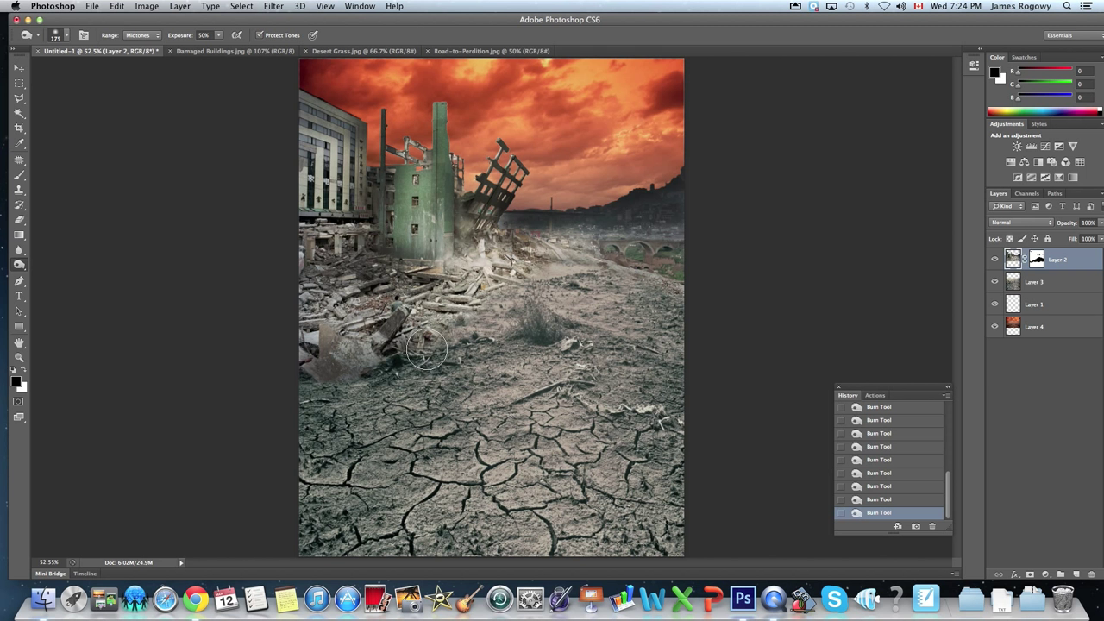
right_click(498, 282)
click(499, 283)
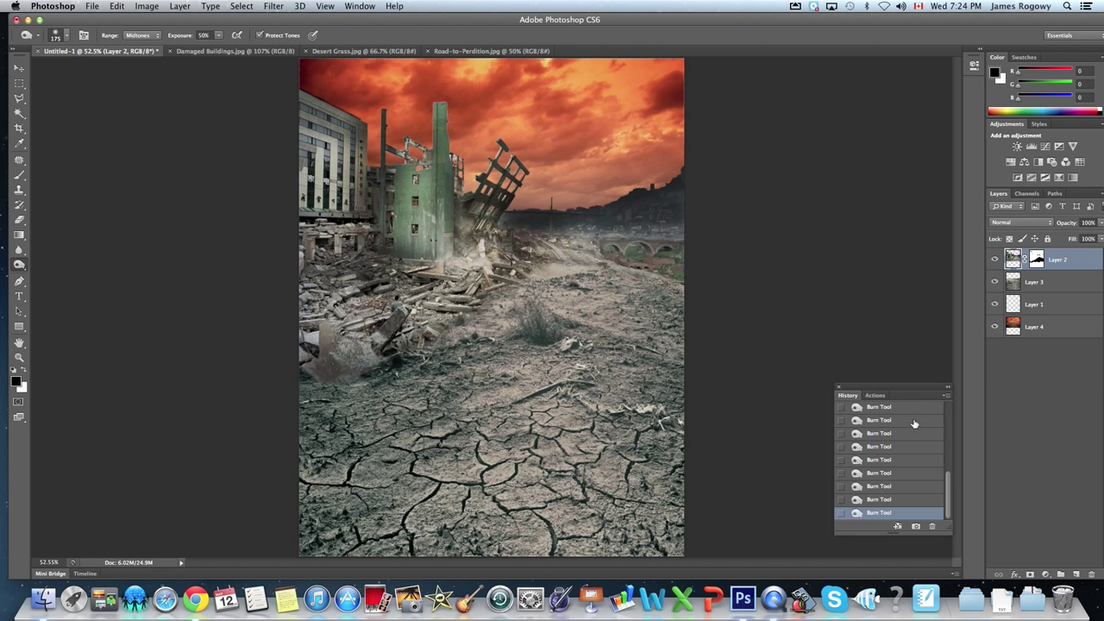
- Move the History panel higher and enlarge it to show the full list of recorded states
drag(899, 395, 875, 119)
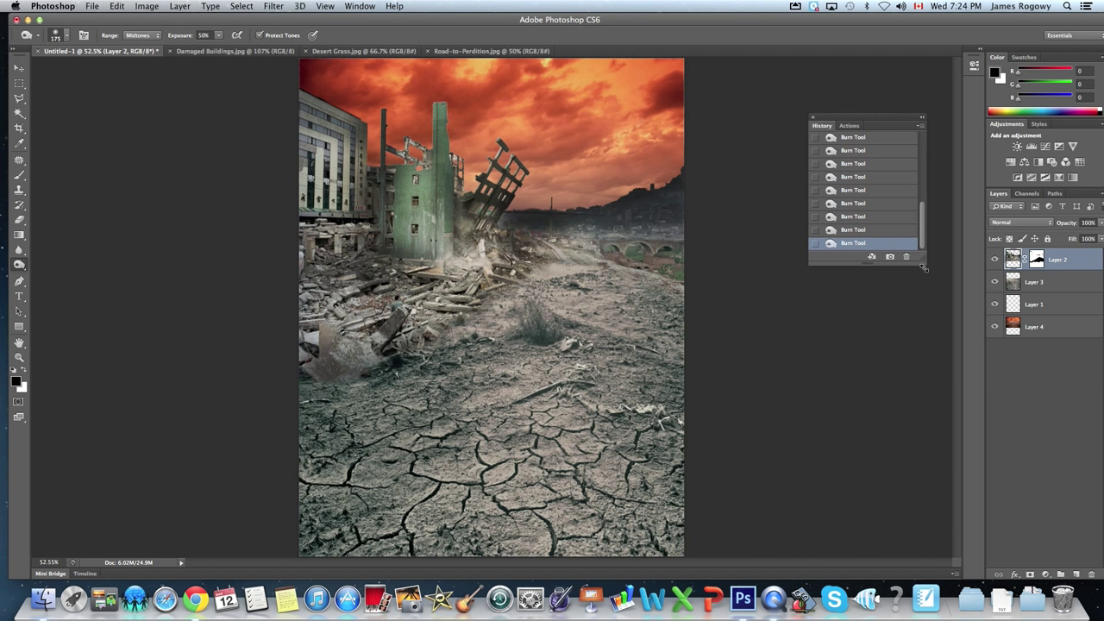
drag(921, 259, 943, 426)
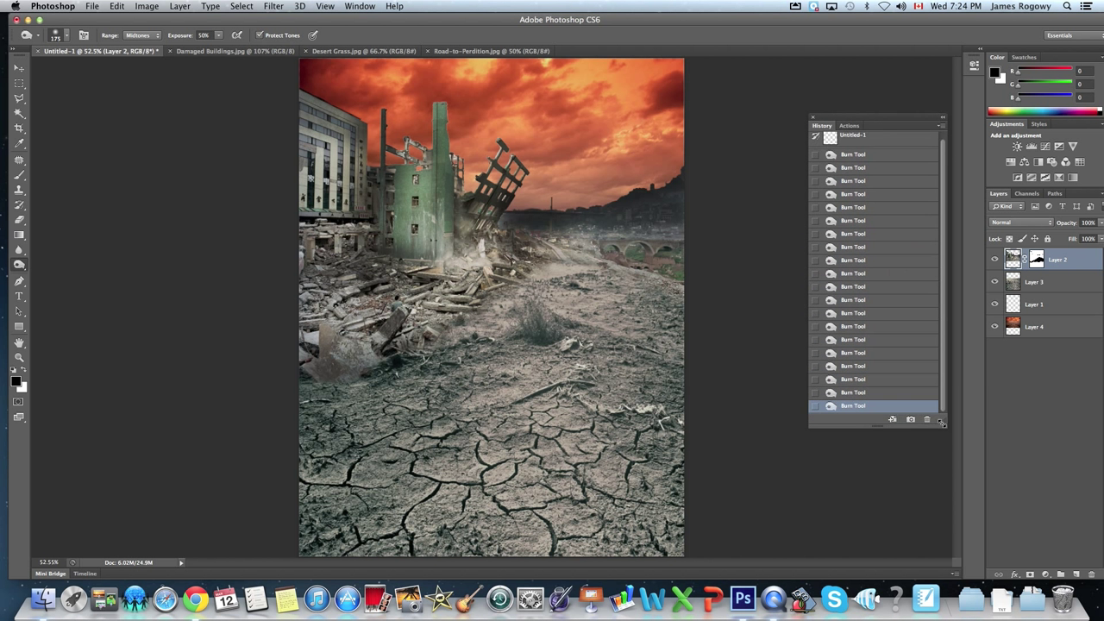
- Compare the earliest recorded burn state with the latest one, and burn the top of the green tower on Layer 2
click(854, 157)
click(864, 409)
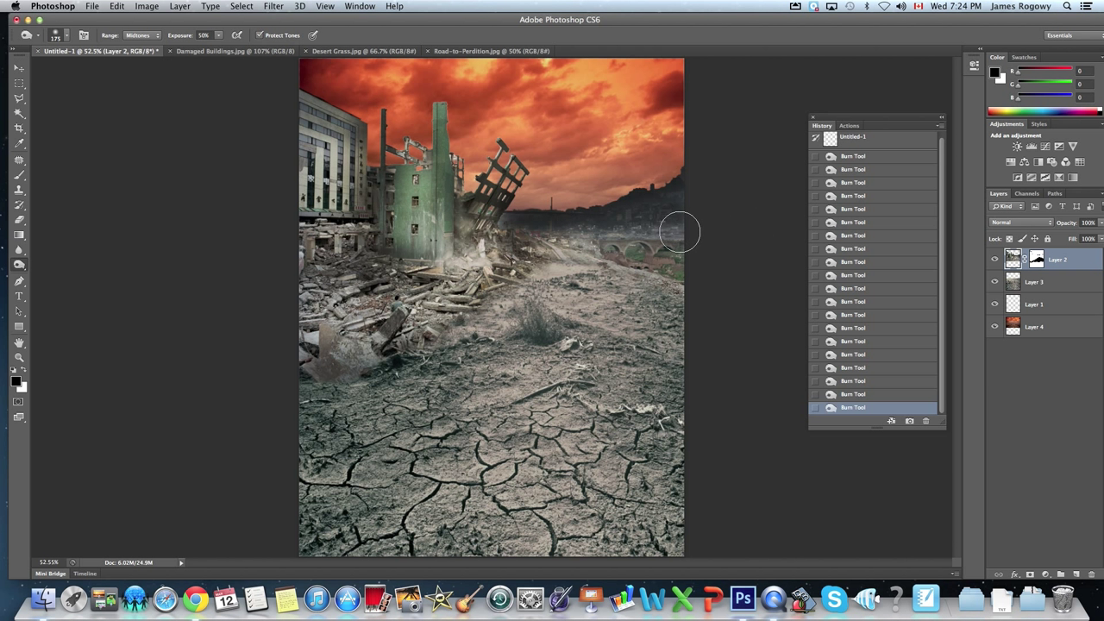
drag(460, 141, 440, 108)
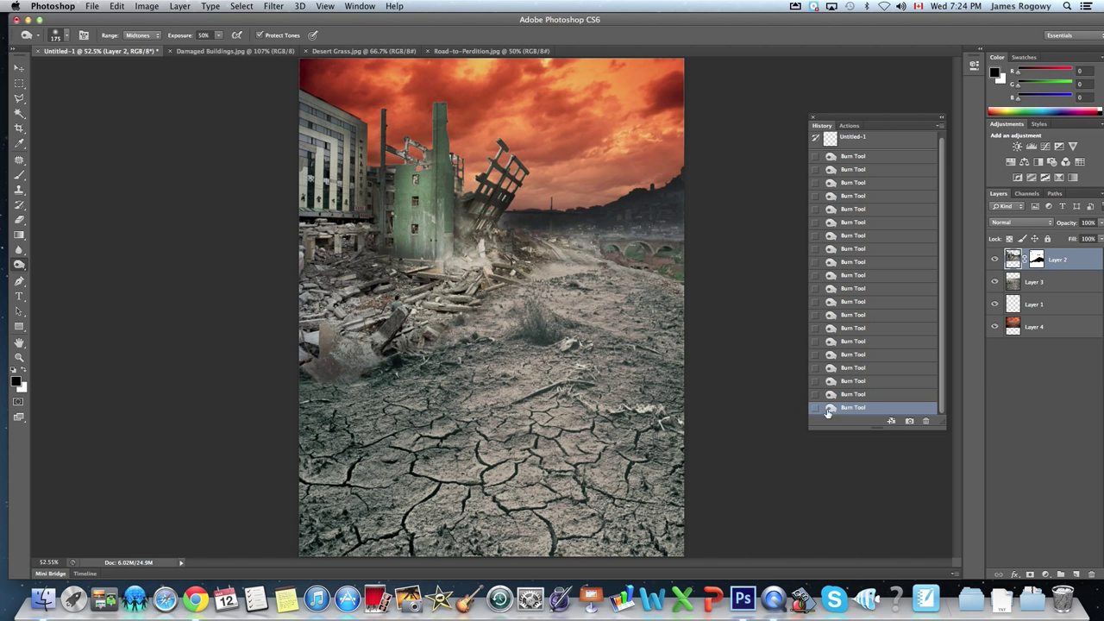
- Strengthen the contrast of the cracked ground on Layer 3 with a Brightness/Contrast adjustment
click(1039, 283)
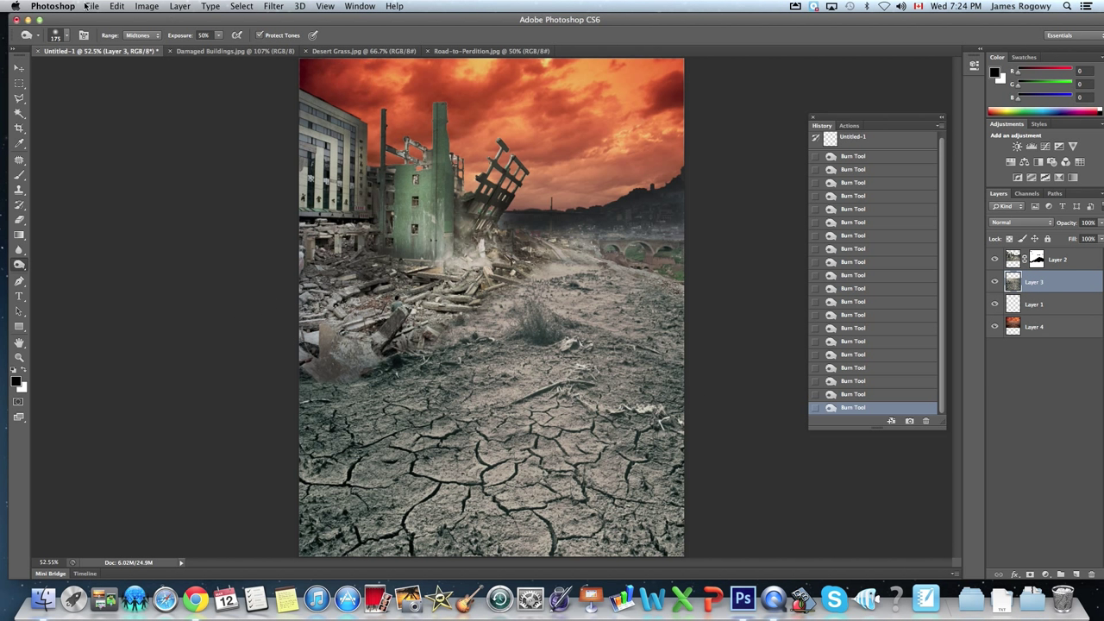
click(159, 8)
mouse_move(198, 39)
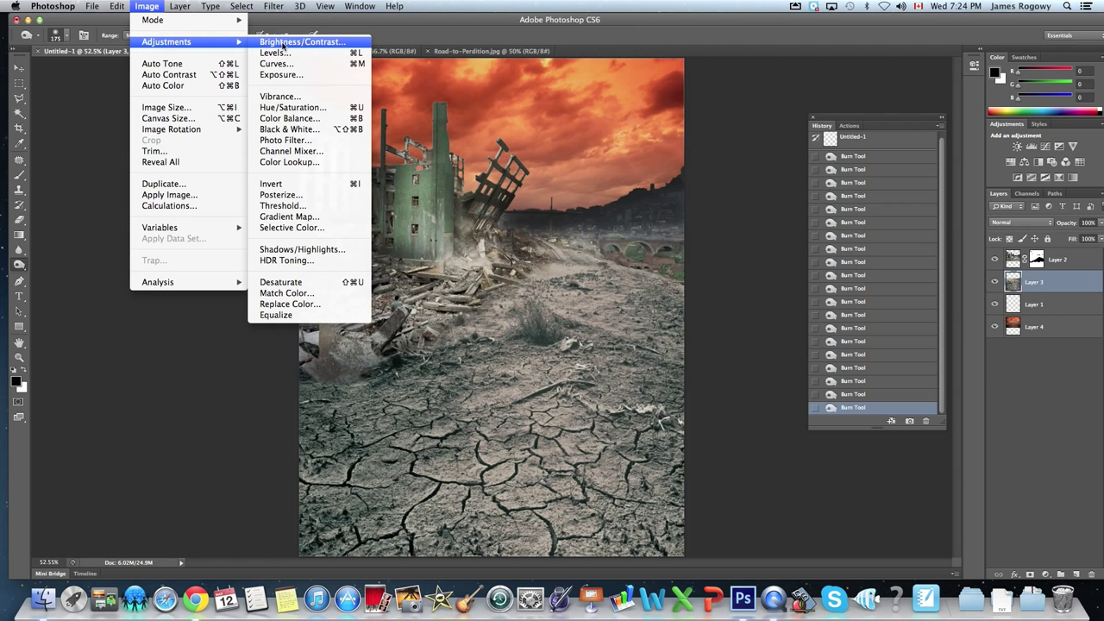
click(289, 38)
drag(102, 213, 135, 213)
click(200, 170)
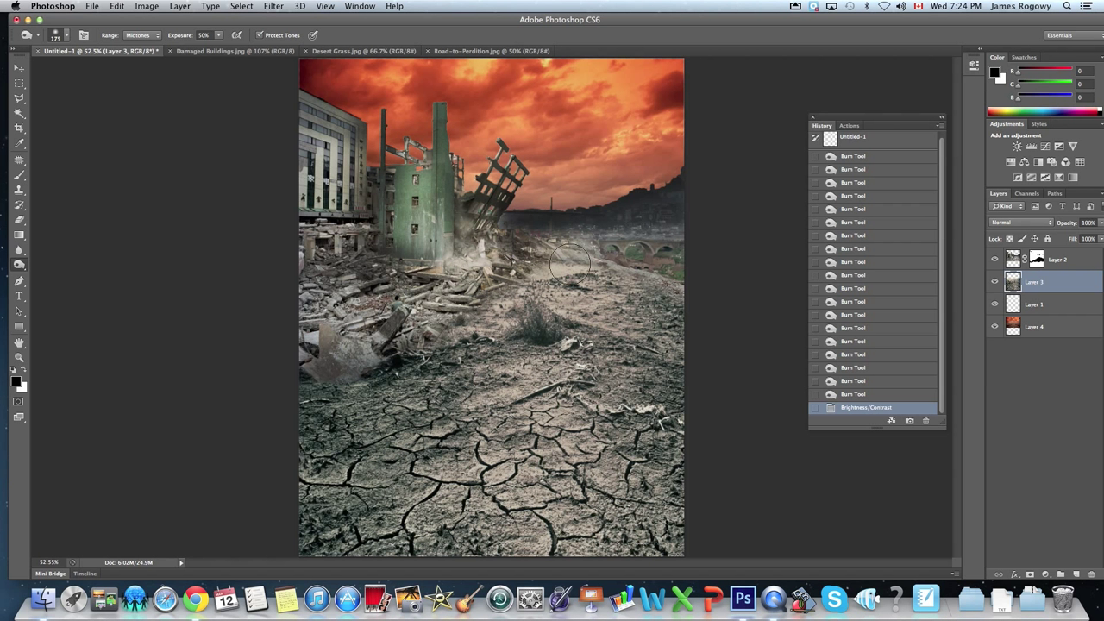
- Open Gas mask.psd from the WED TUTORIAL folder in Photoshop and enlarge the Photoshop window to fill the screen
drag(511, 23, 463, 113)
click(735, 42)
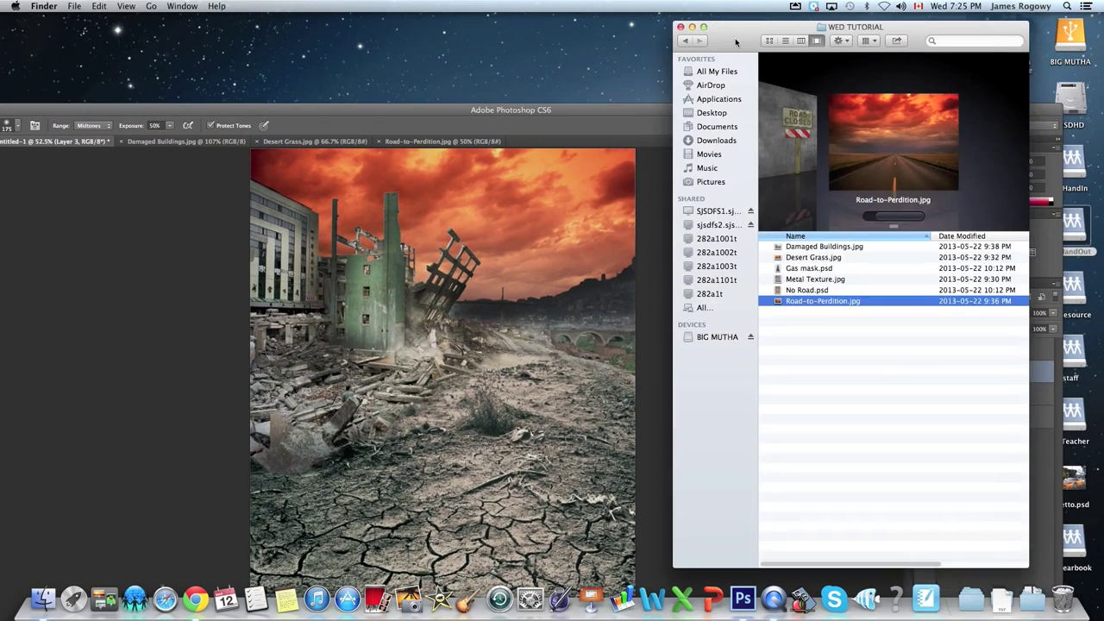
drag(736, 41, 654, 33)
click(727, 263)
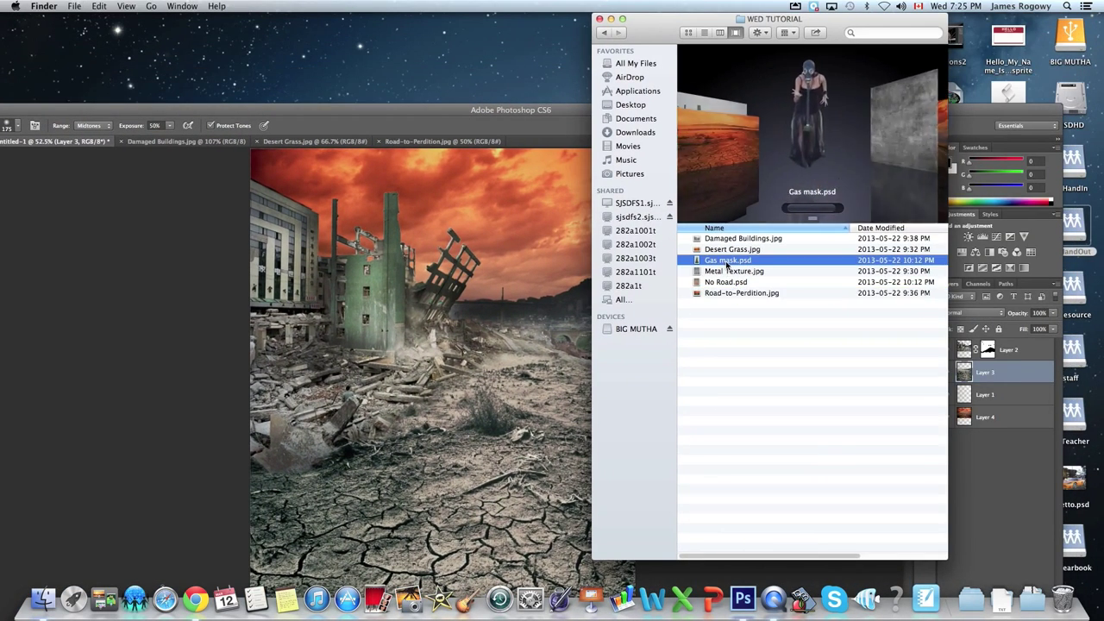
drag(728, 265, 742, 597)
double_click(310, 111)
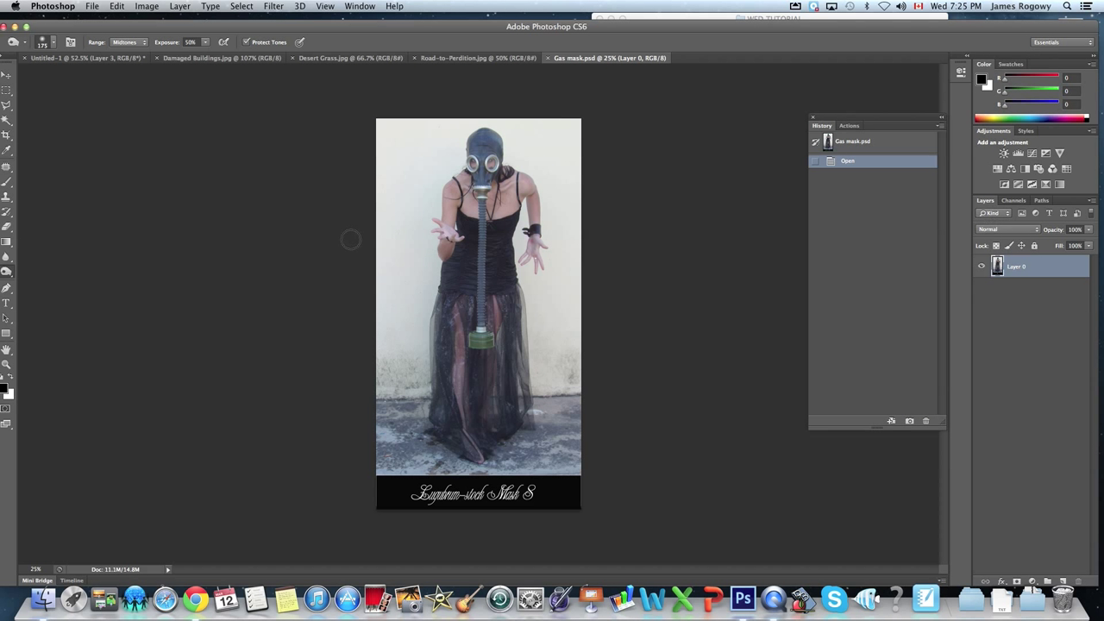
- Inspect the saved Girl channel of Gas mask.psd, restore the RGB view and load the channel as a selection
click(1014, 200)
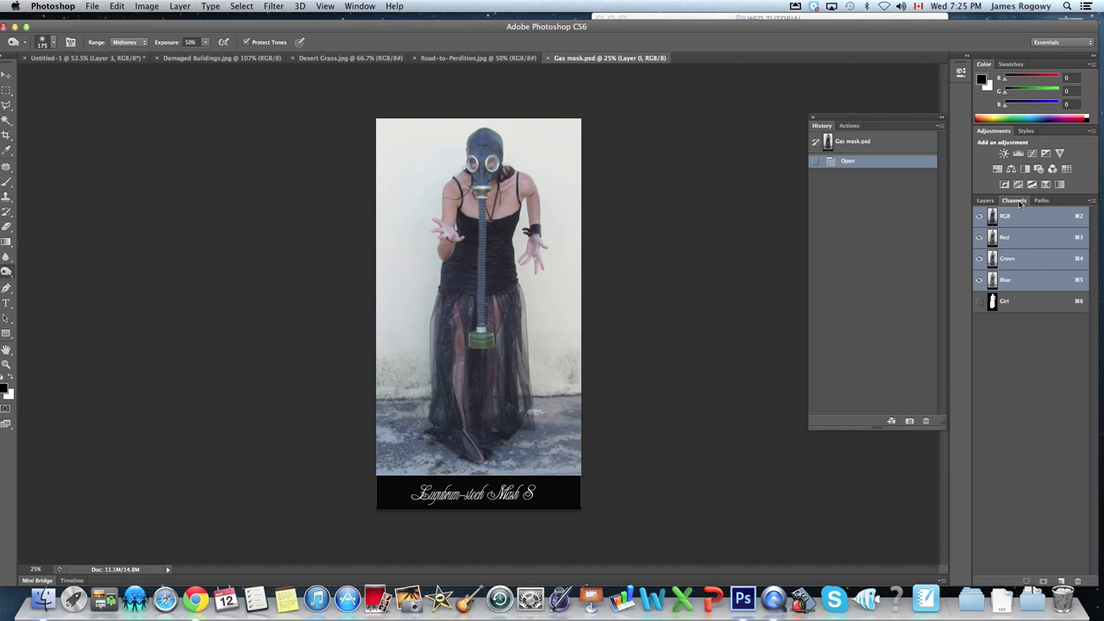
click(1003, 301)
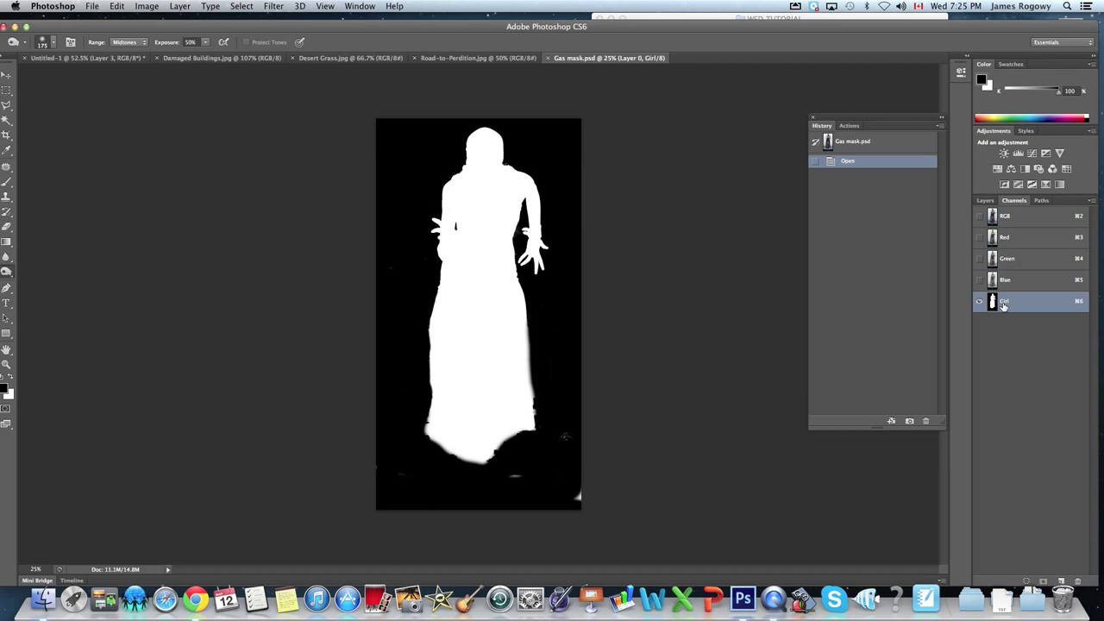
click(1005, 216)
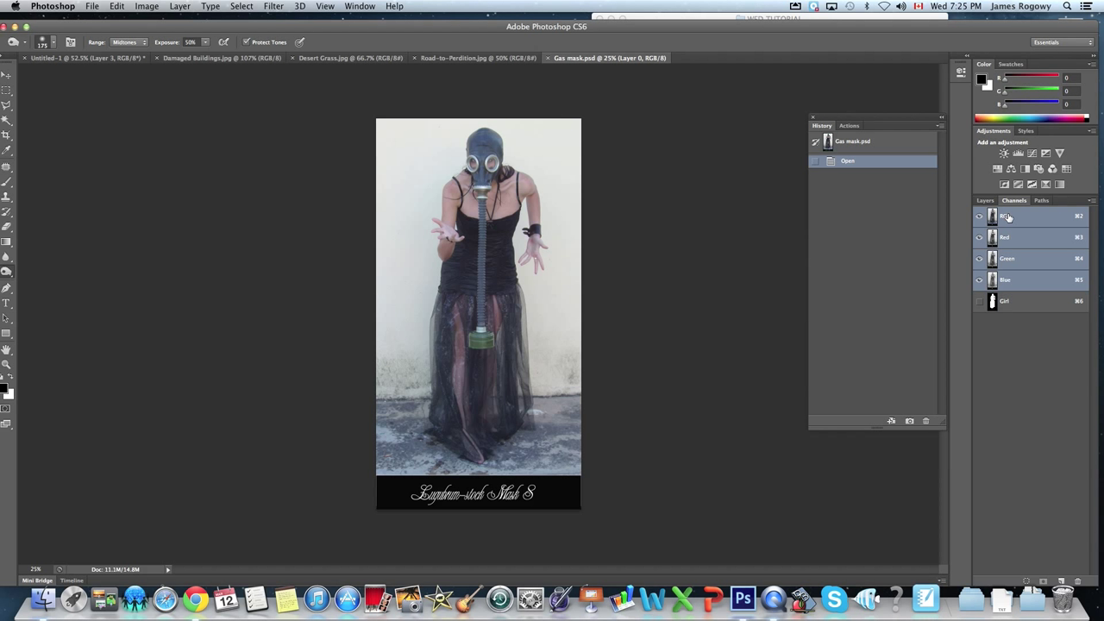
super+click(993, 302)
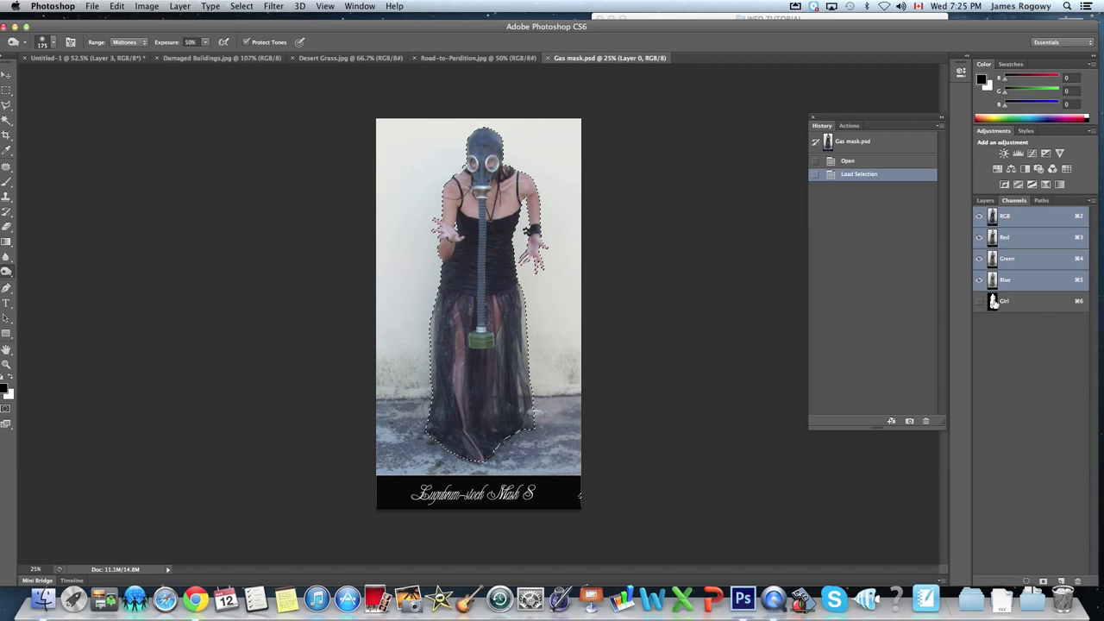
- Move the selected gas-mask woman into the Untitled-1 composite, accepting the colour conversion, and place her layer above Layer 2
click(985, 200)
click(7, 76)
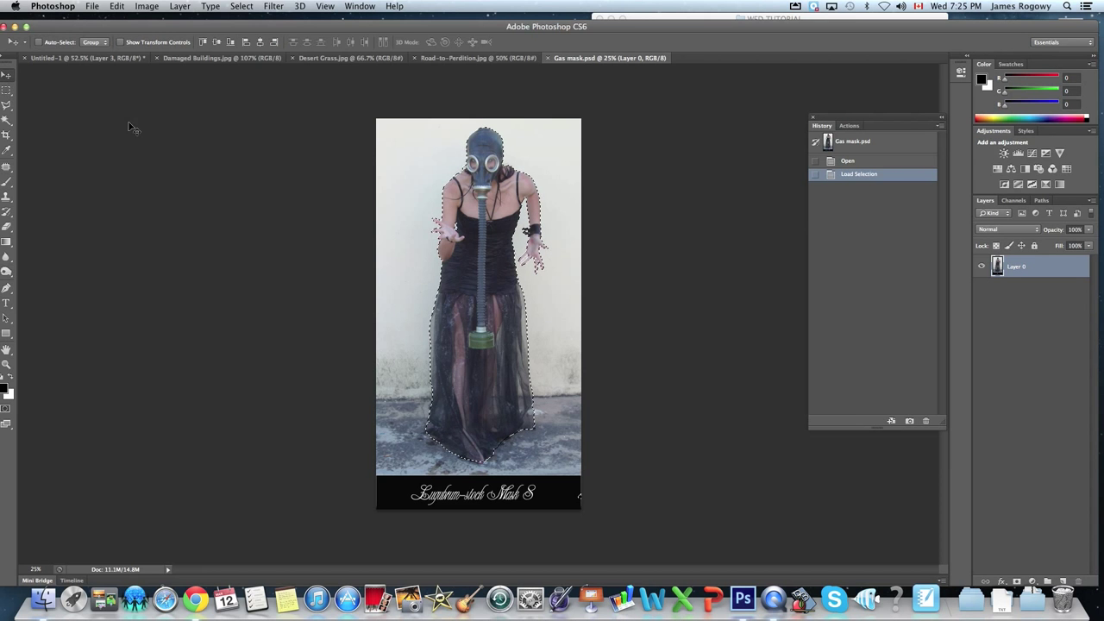
drag(371, 198, 104, 60)
key(cmd+v)
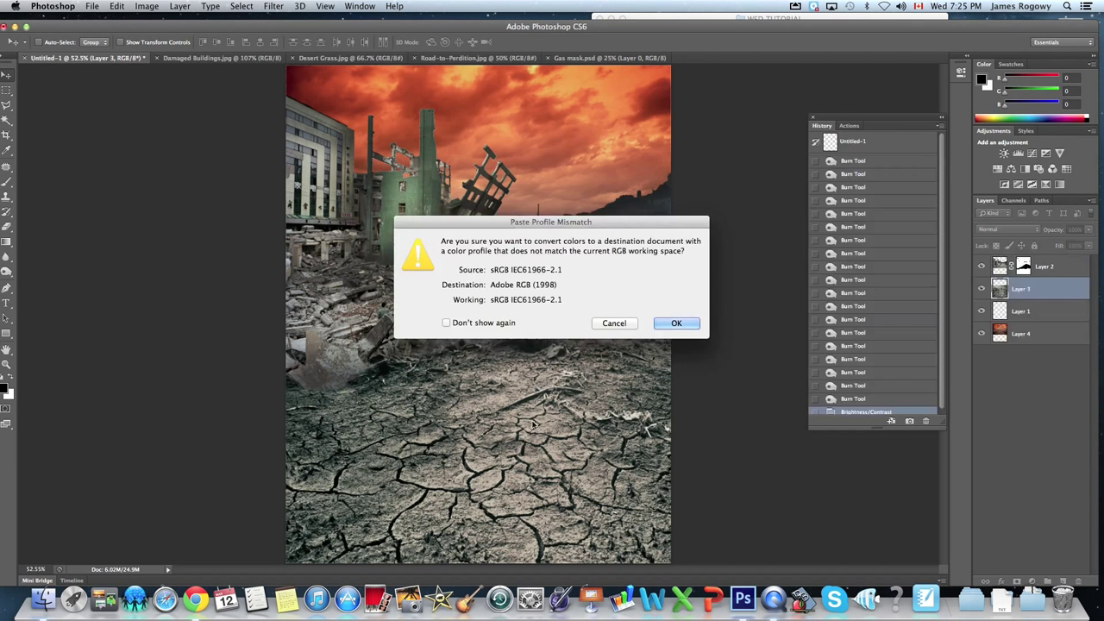
click(676, 323)
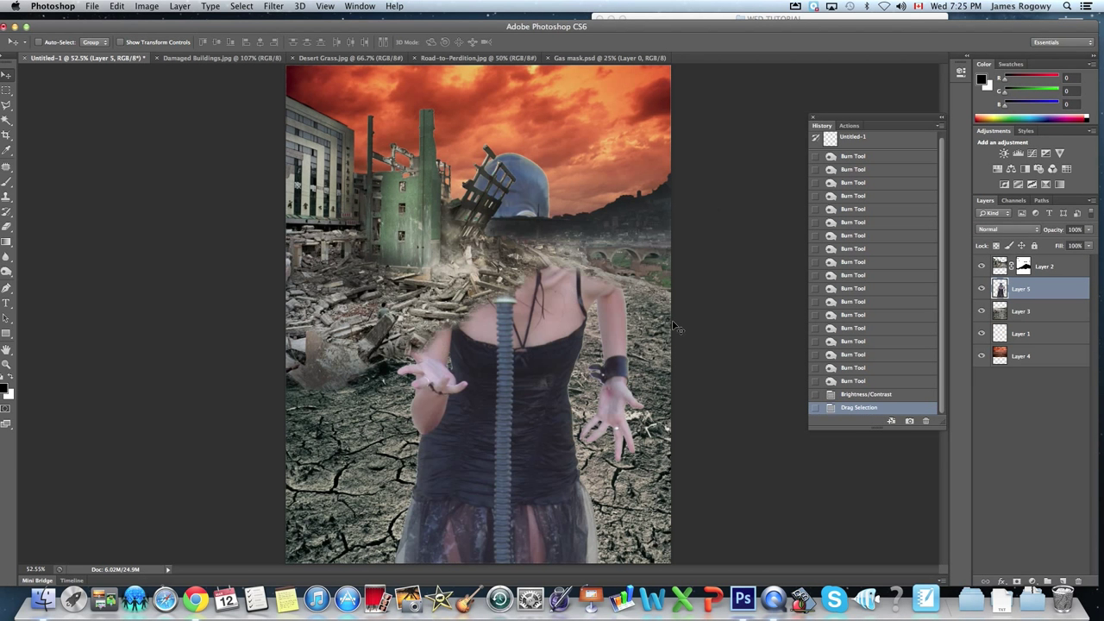
drag(1038, 296, 1035, 258)
- Scale the woman on Layer 5 proportionally to about 49% and position her on the cracked ground, right of the image's centre
click(6, 363)
drag(552, 355, 545, 354)
alt+click(544, 354)
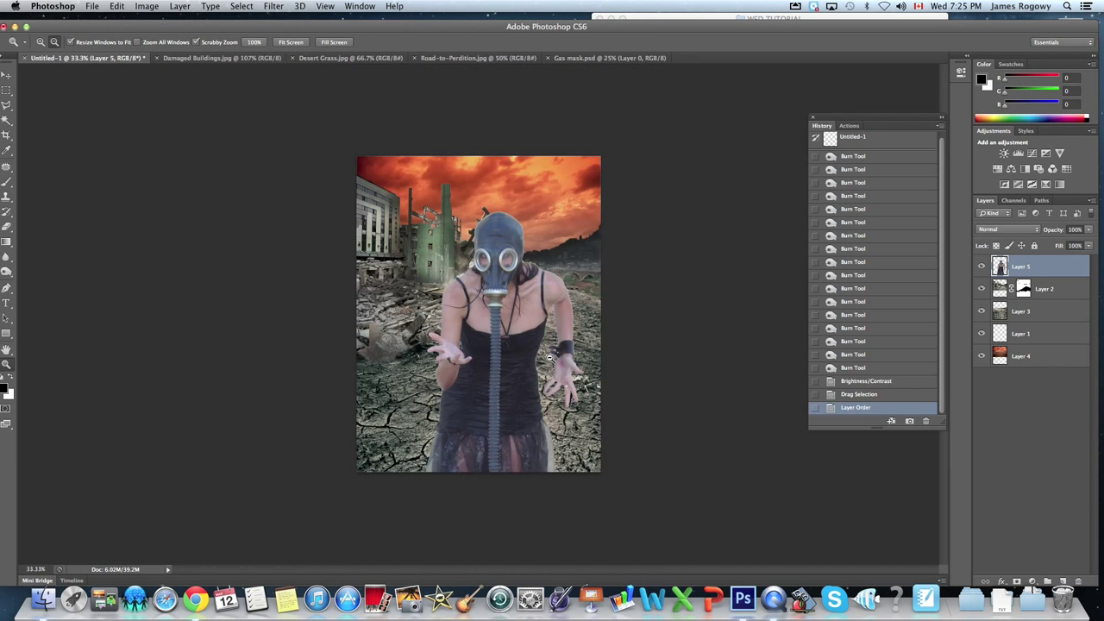
click(9, 78)
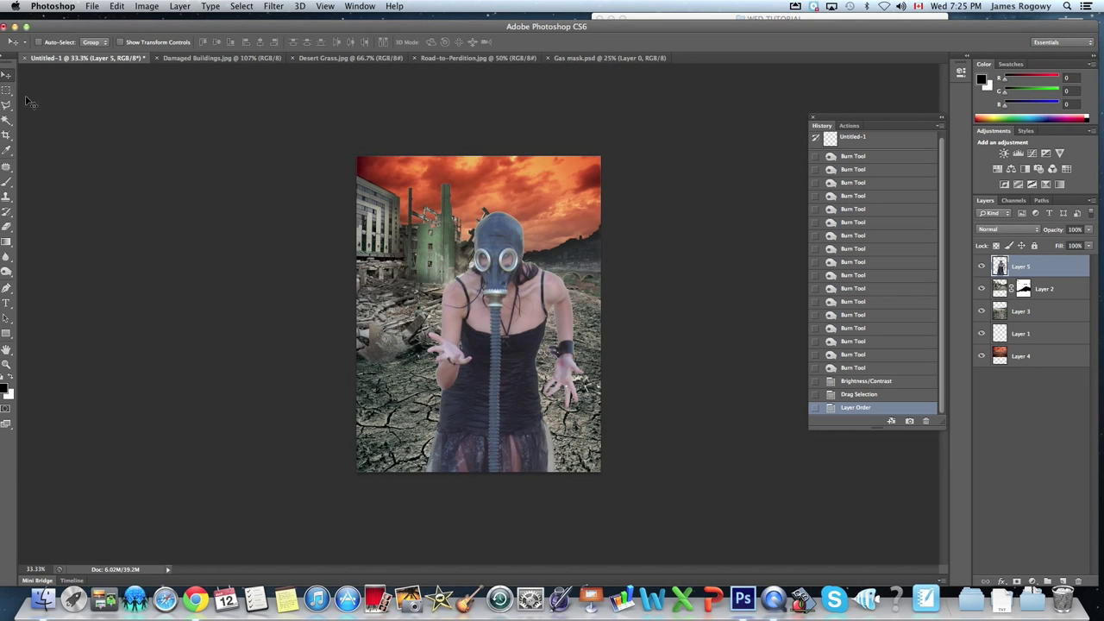
key(super+t)
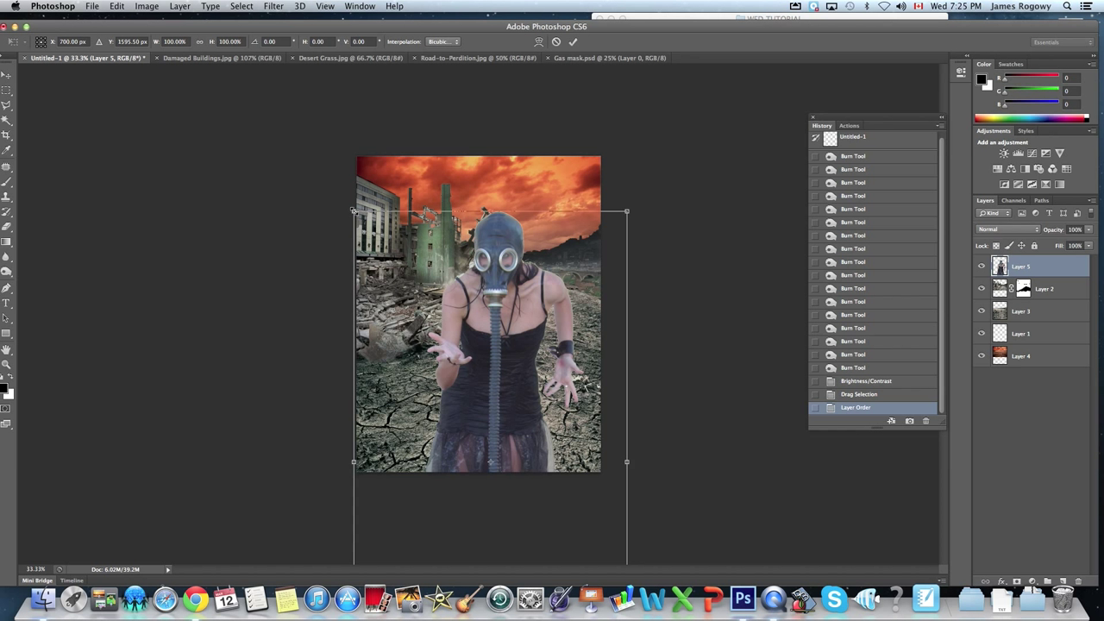
drag(353, 210, 480, 443)
drag(544, 462, 527, 286)
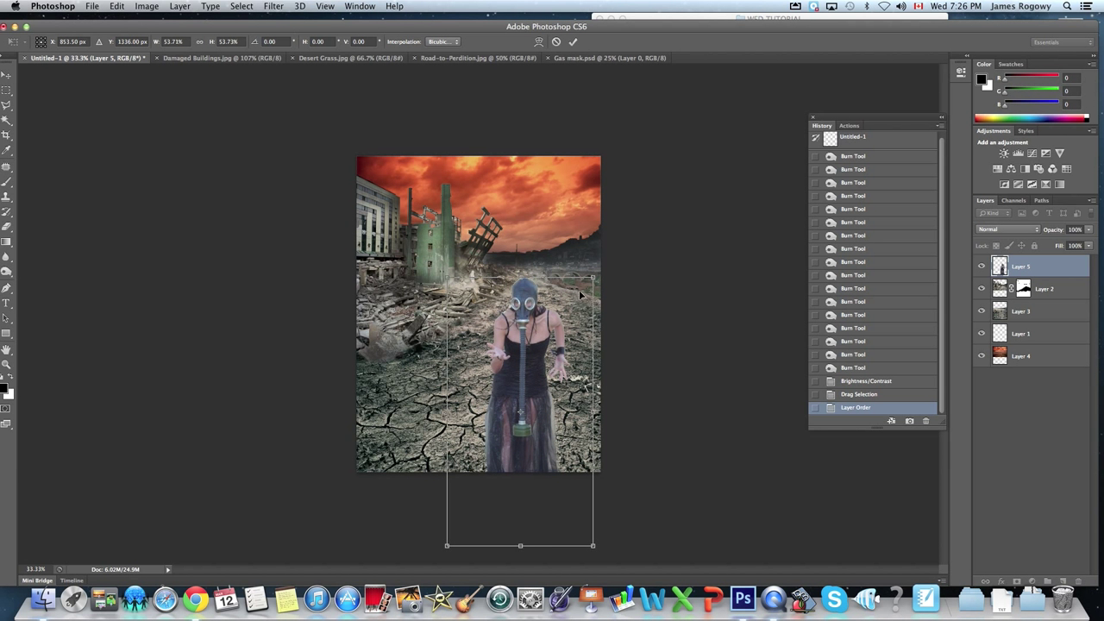
drag(447, 277, 452, 283)
drag(527, 338, 525, 317)
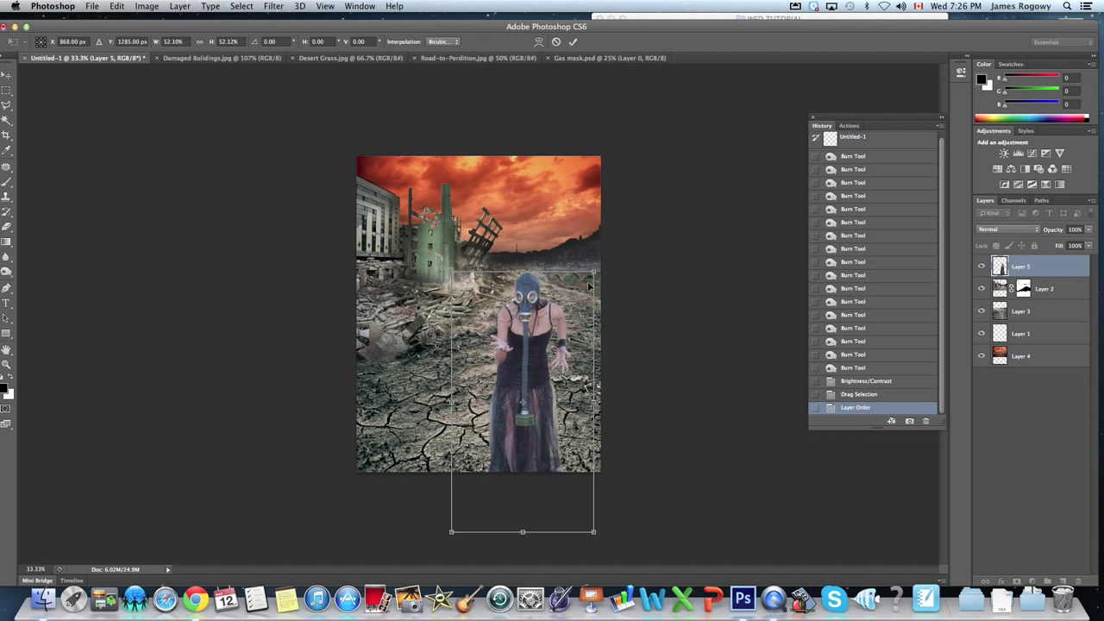
drag(593, 272, 585, 289)
drag(535, 331, 534, 328)
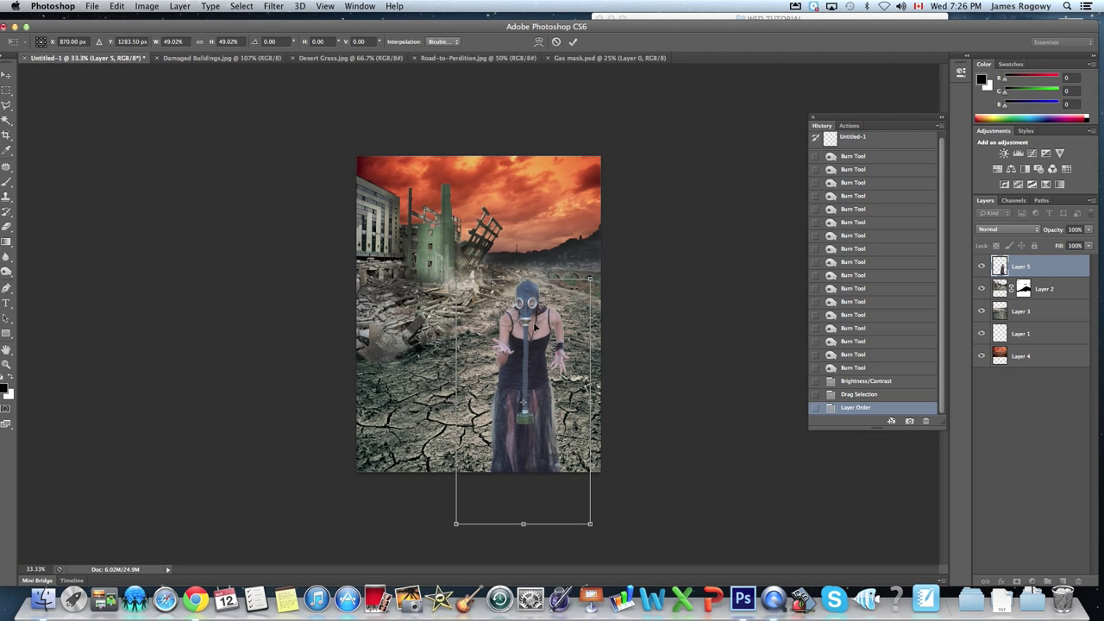
key(Return)
- Erase the leftover background beside the woman's neck on Layer 5, using a 20 px Eraser with 100% hardness
click(6, 365)
click(541, 345)
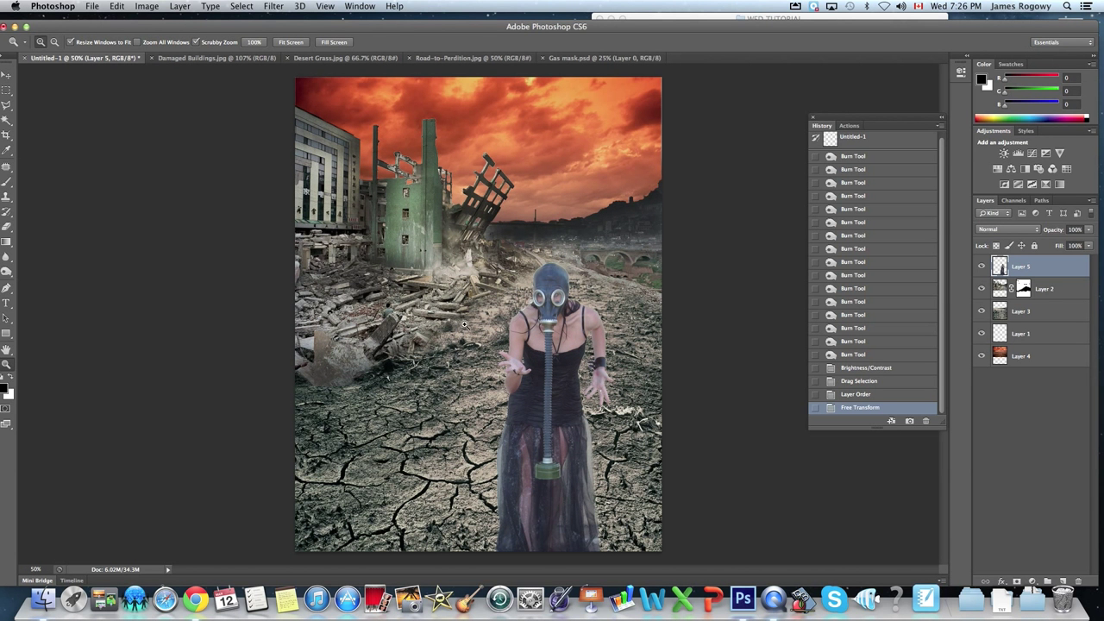
click(567, 324)
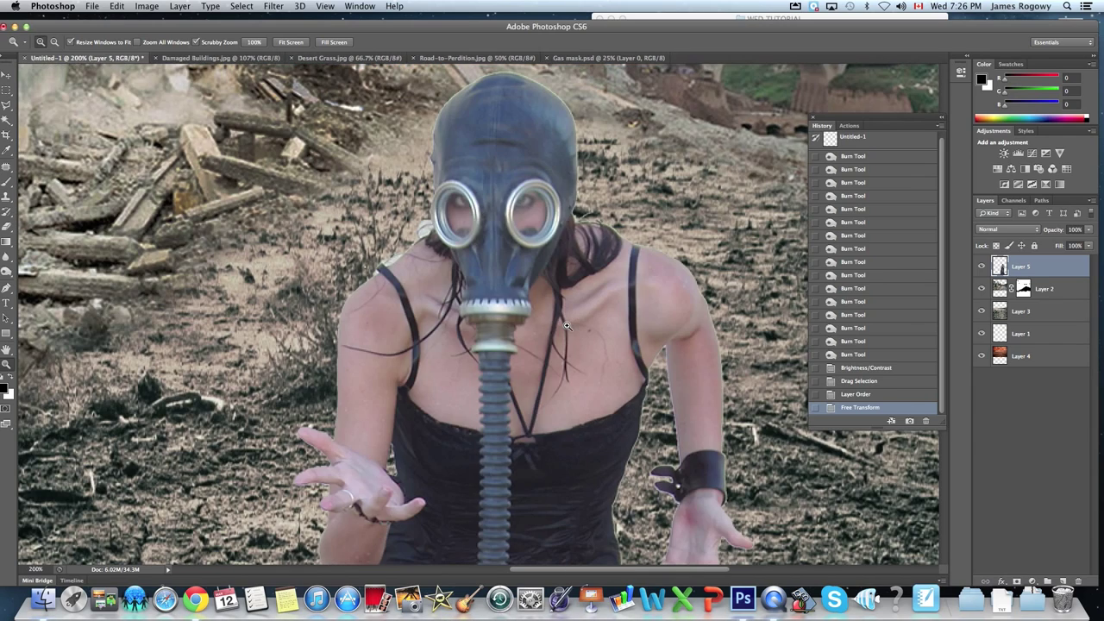
click(5, 227)
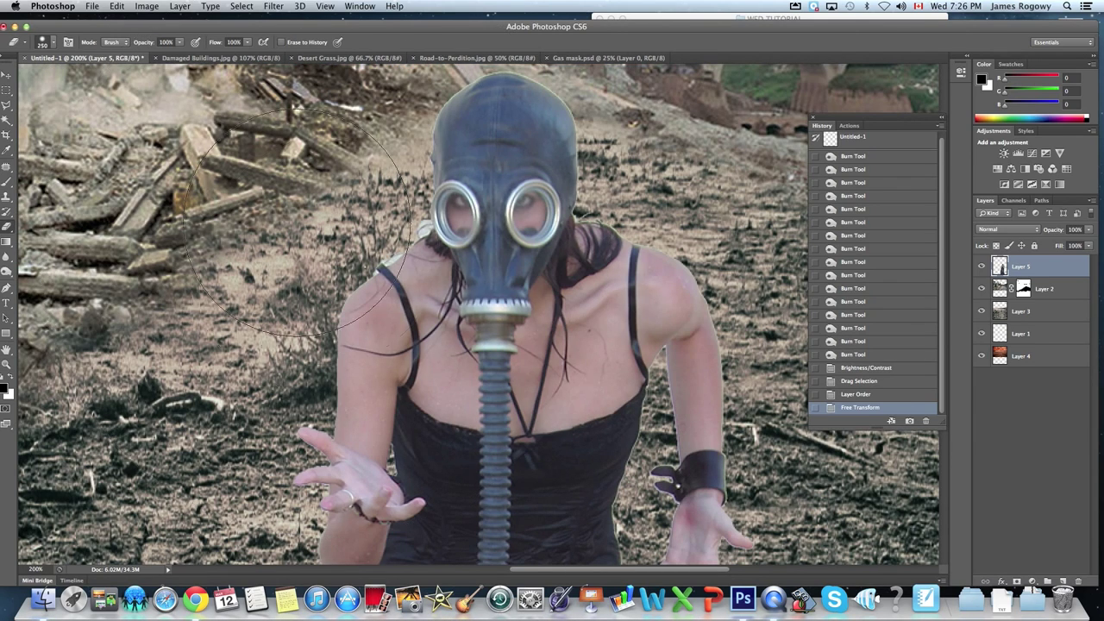
click(43, 42)
drag(79, 104, 111, 103)
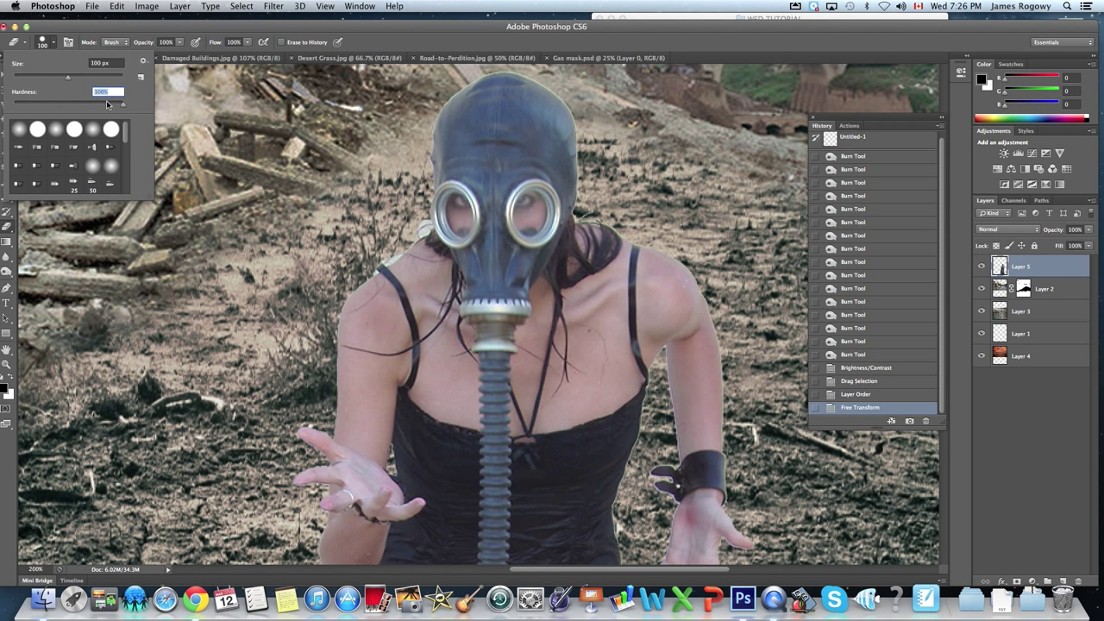
drag(48, 63, 35, 63)
click(43, 42)
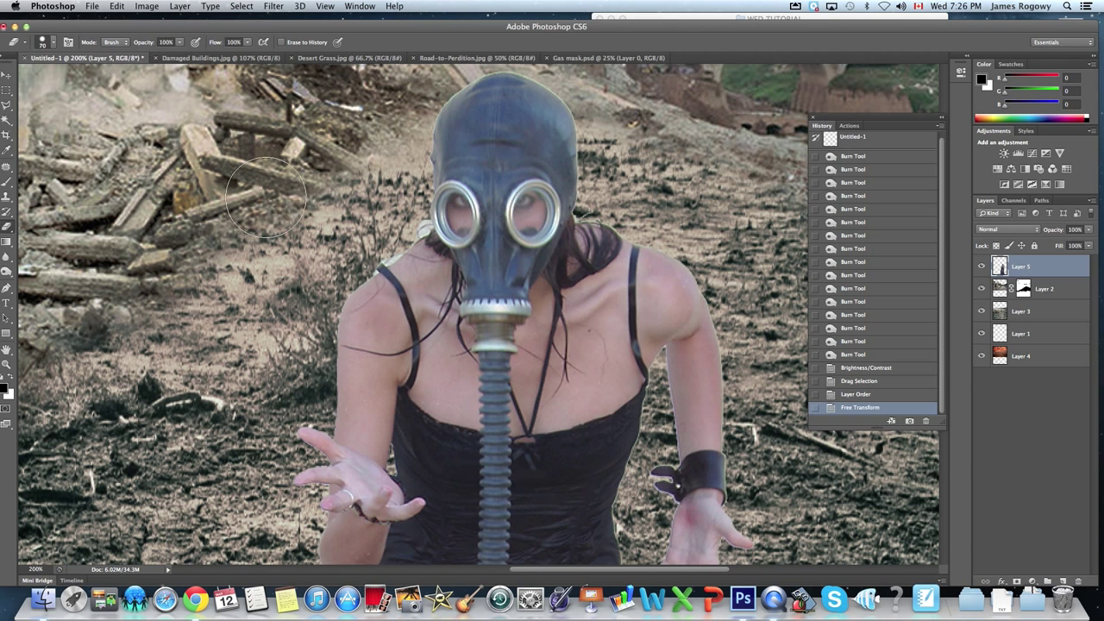
key(bracketleft)
key(bracketleft)
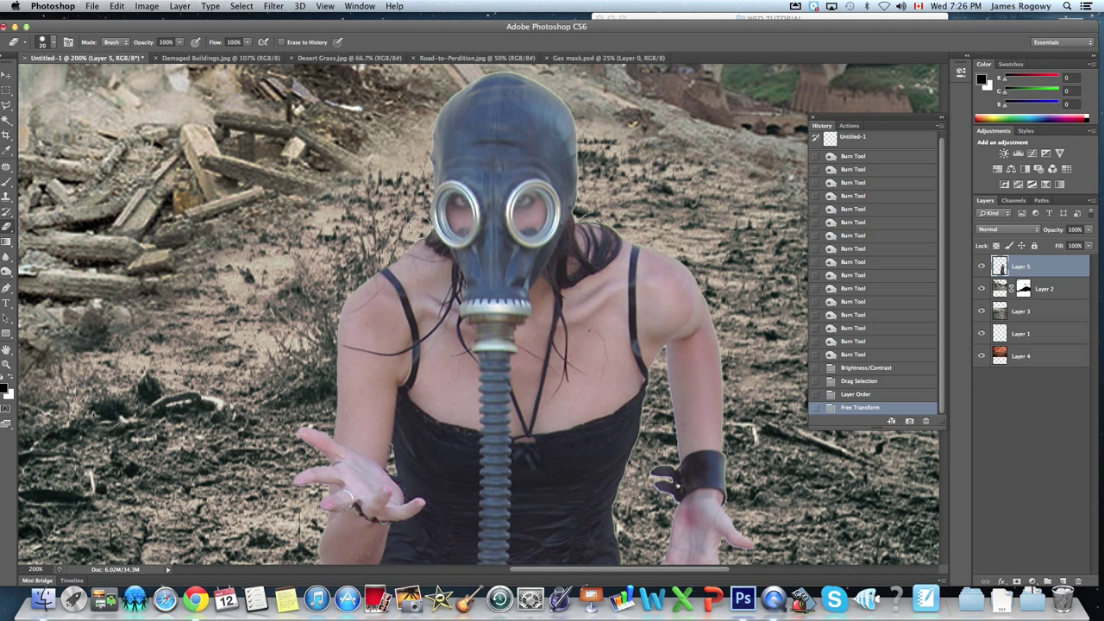
click(411, 229)
scroll(448, 250, up, 3)
scroll(480, 261, down, 8)
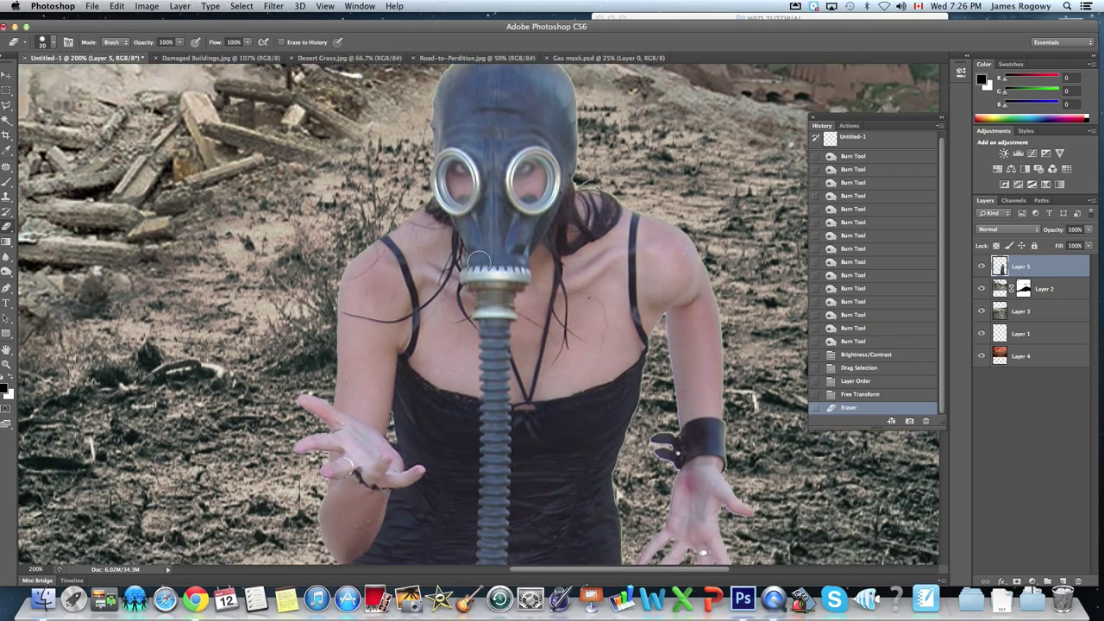
scroll(481, 261, down, 1)
- Apply Selective Color to Layer 5, setting Reds to Cyan +31, Magenta -22, Yellow +15 and Black +31
key(super+0)
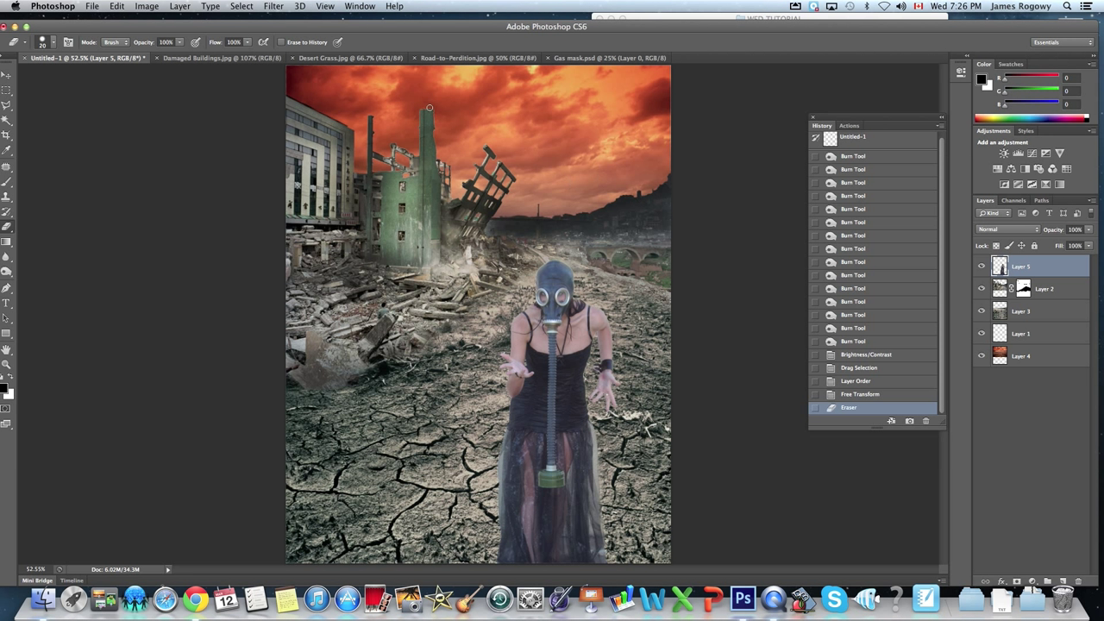
click(147, 7)
mouse_move(155, 43)
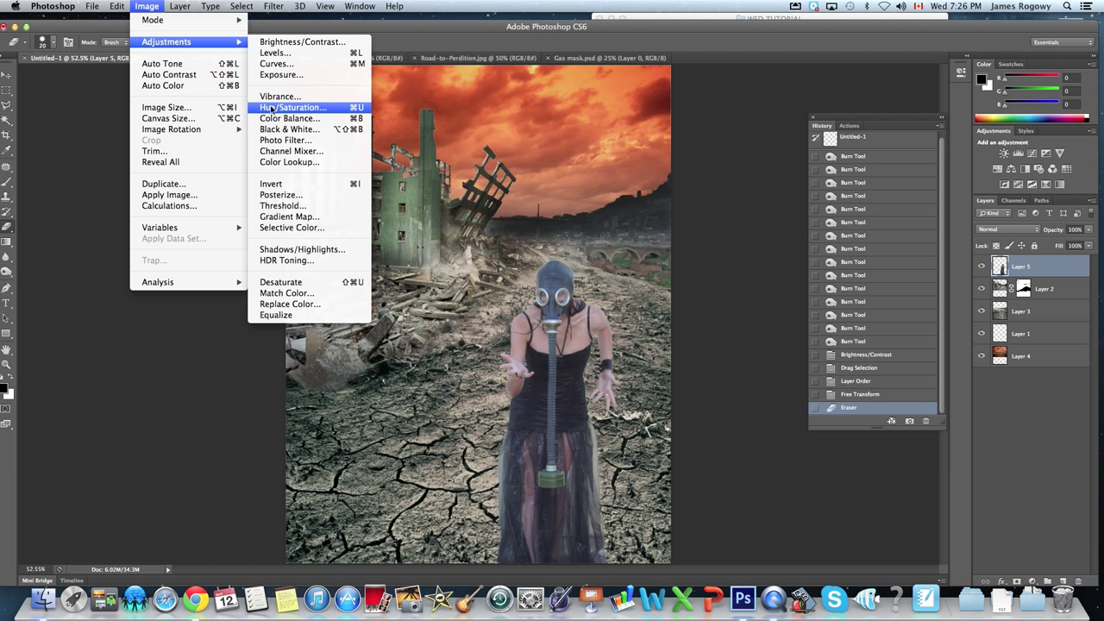
click(282, 227)
drag(550, 176, 174, 136)
drag(125, 207, 98, 302)
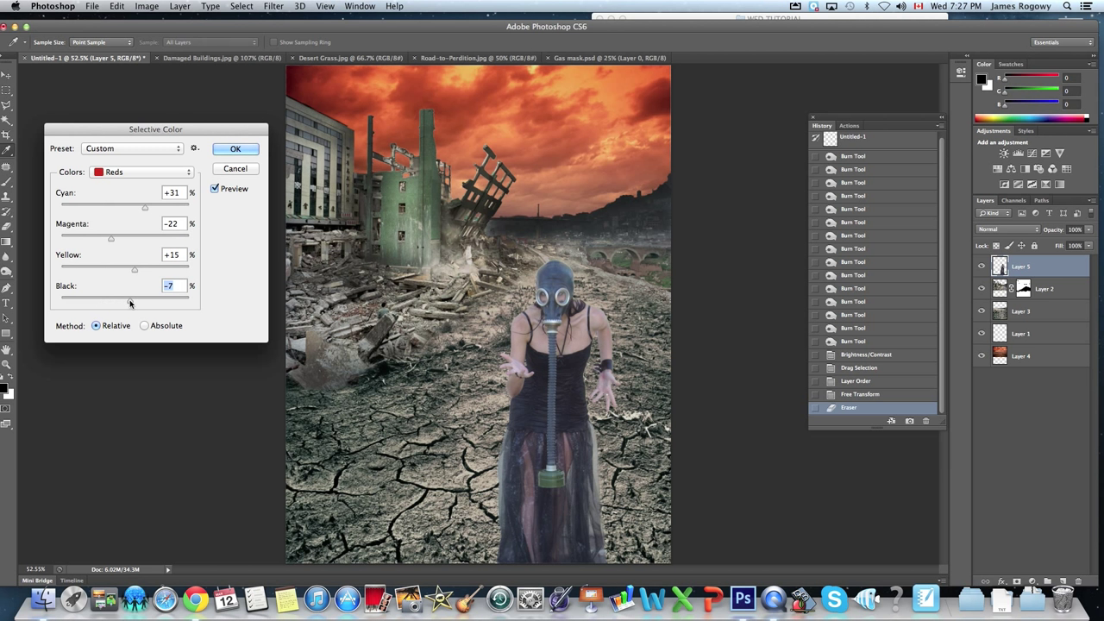
- Set the Whites in Layer 5's Selective Color to Cyan +23, Magenta +18, Yellow +15 and Black -70
click(126, 174)
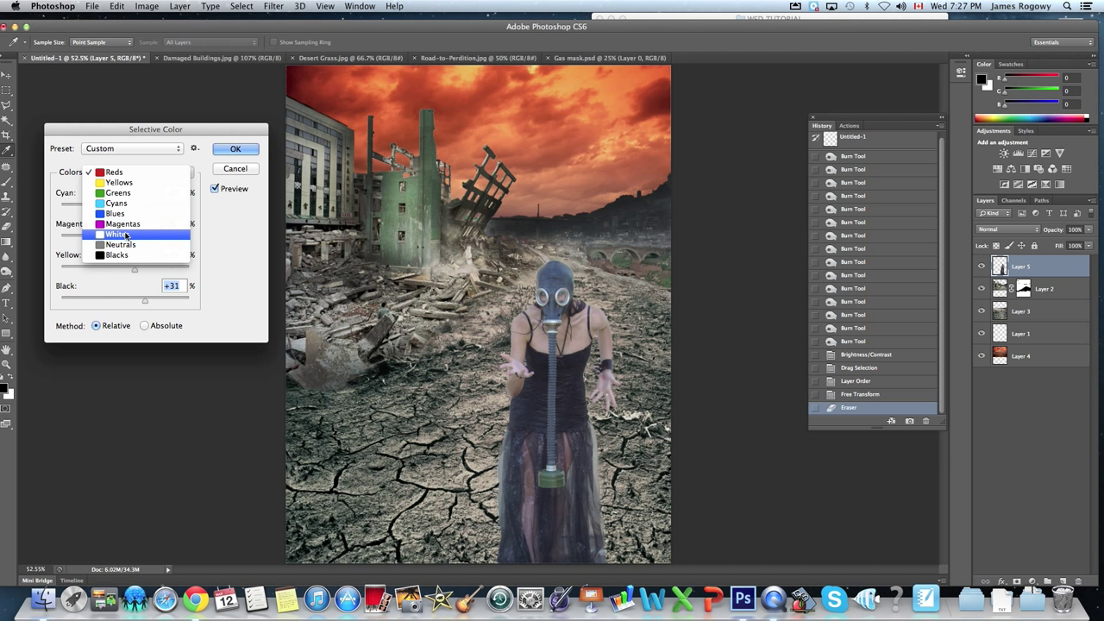
click(124, 236)
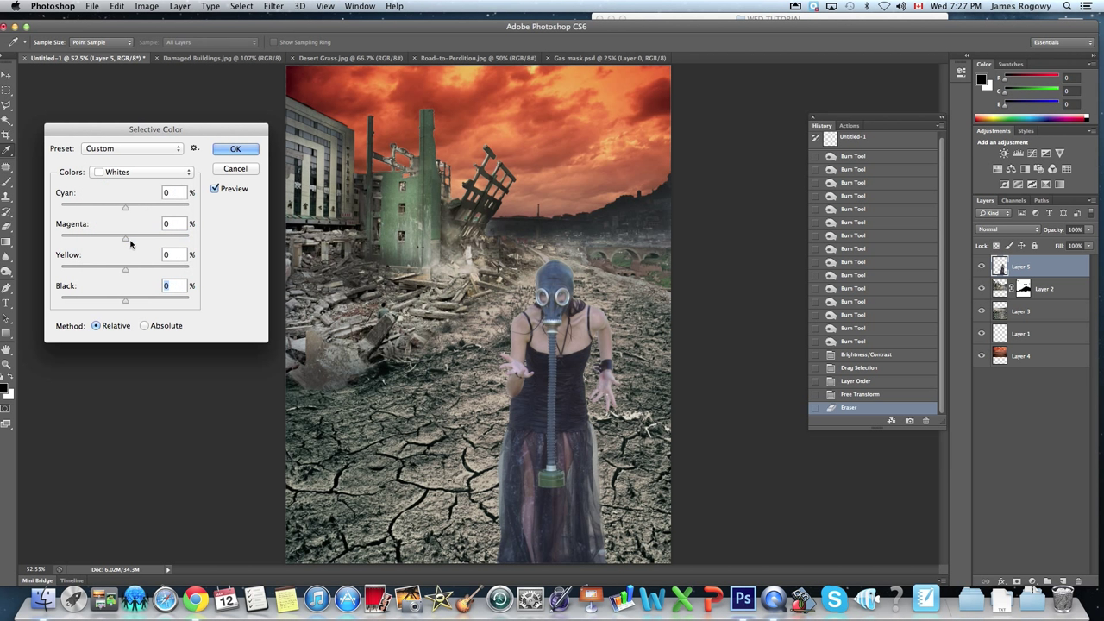
drag(125, 210, 80, 300)
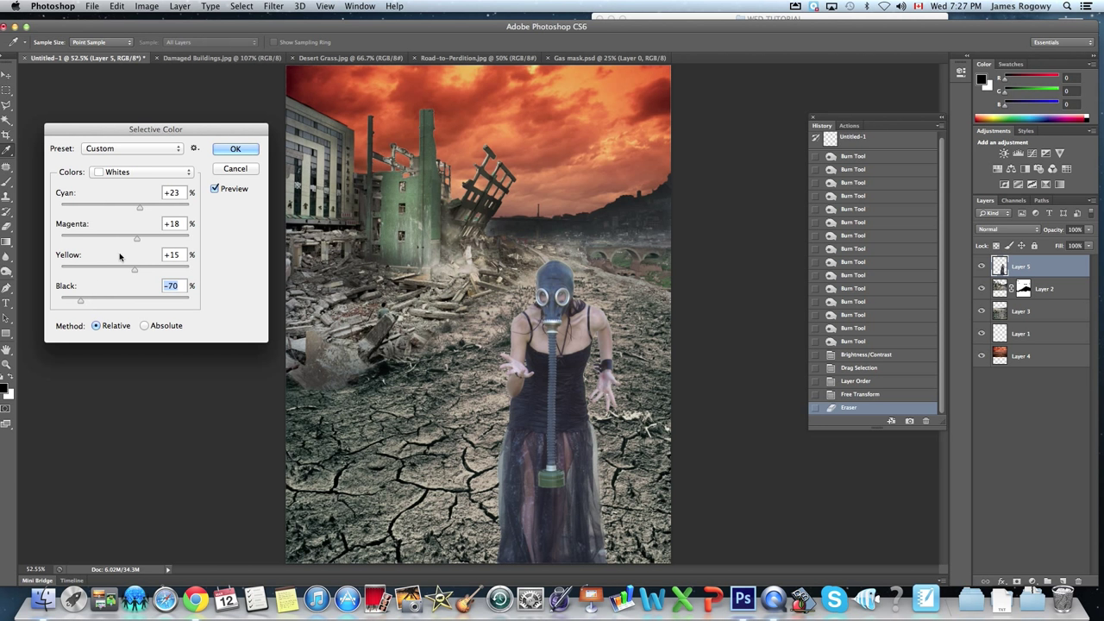
- Set the Neutrals in Layer 5's Selective Color to Cyan +6, Magenta +8, Yellow +15 and Black +3
click(138, 177)
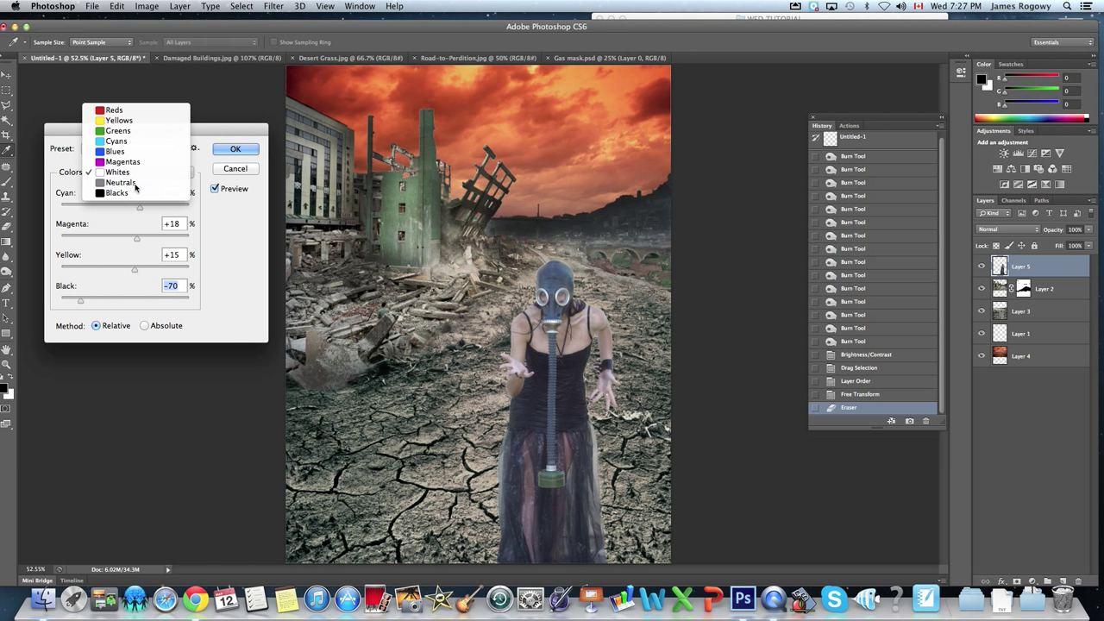
click(121, 182)
drag(126, 209, 127, 301)
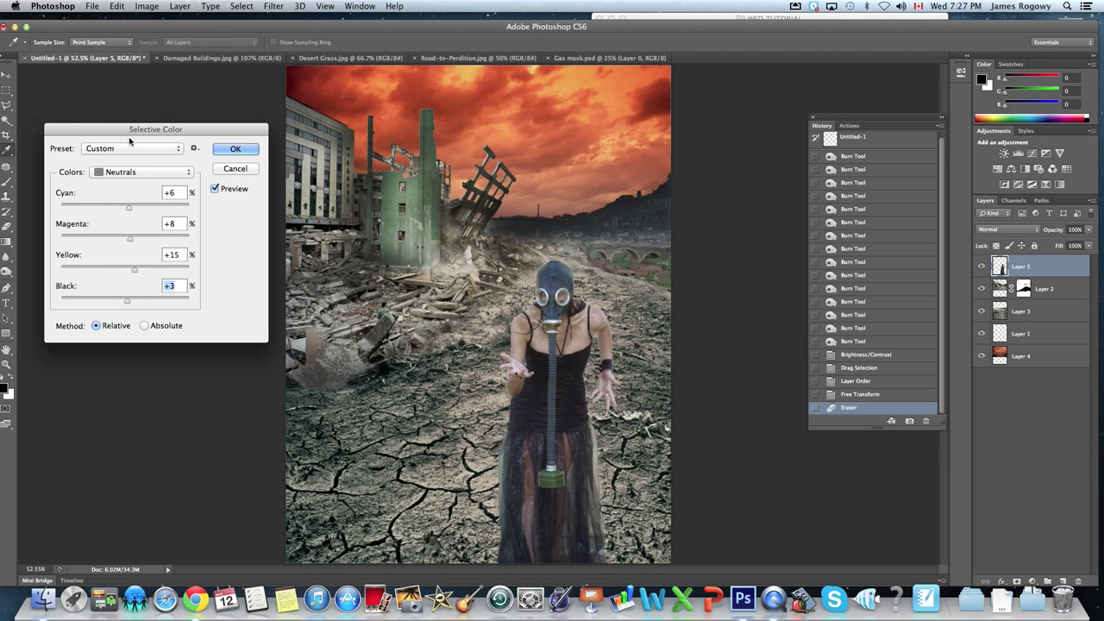
- Set the Blacks to Cyan +13, Magenta +9, Yellow 0 and Black +4, apply Selective Color, and compare the woman before and after it
click(136, 176)
click(132, 186)
drag(126, 210, 128, 301)
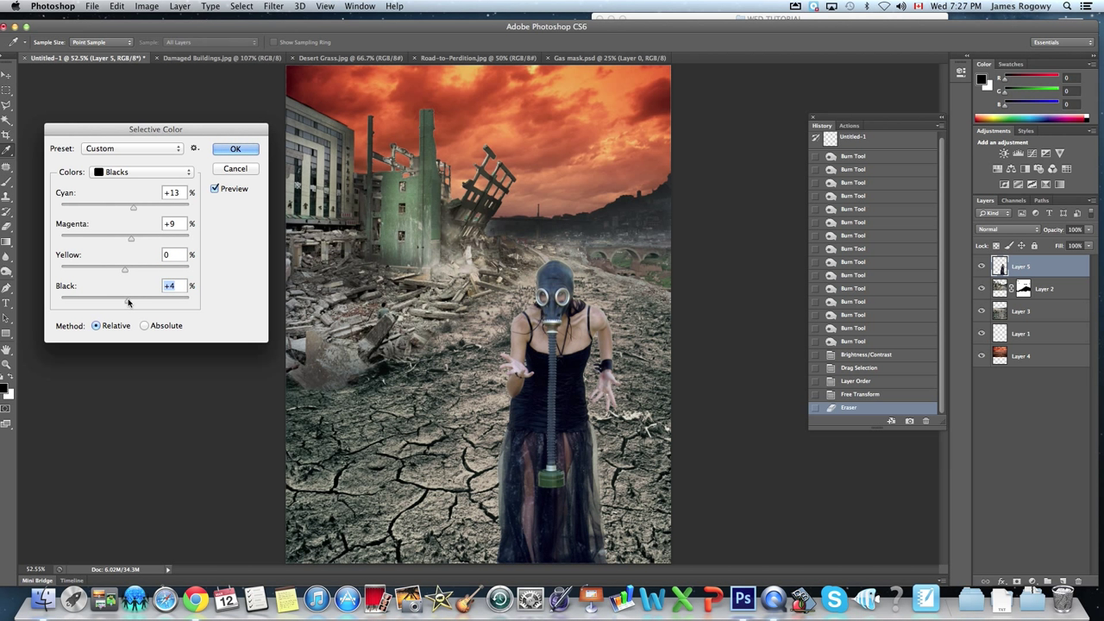
click(237, 149)
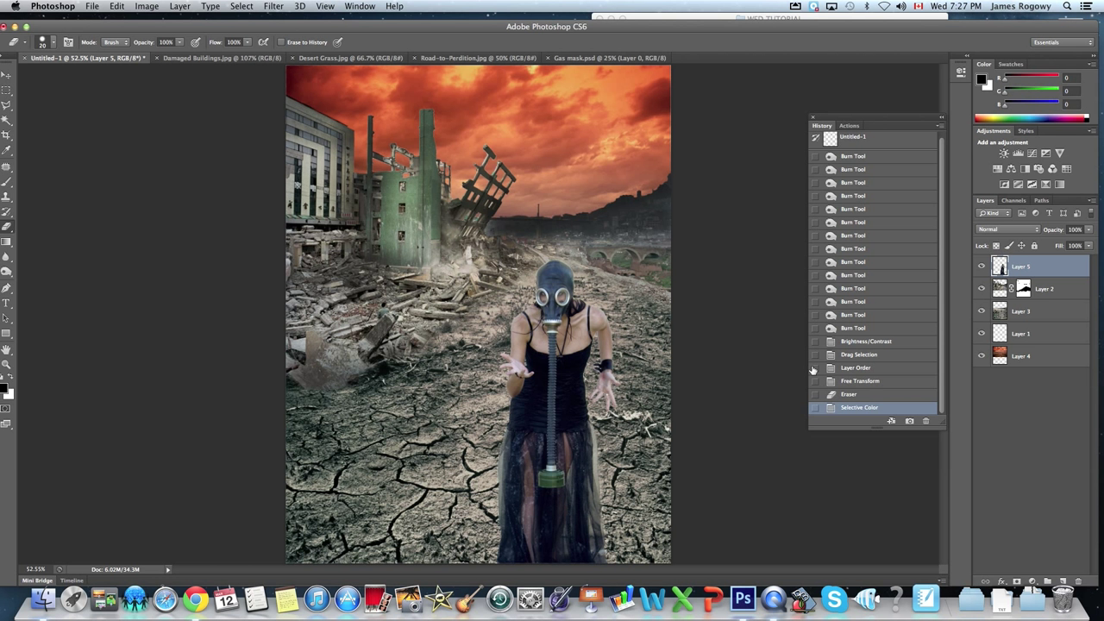
click(871, 397)
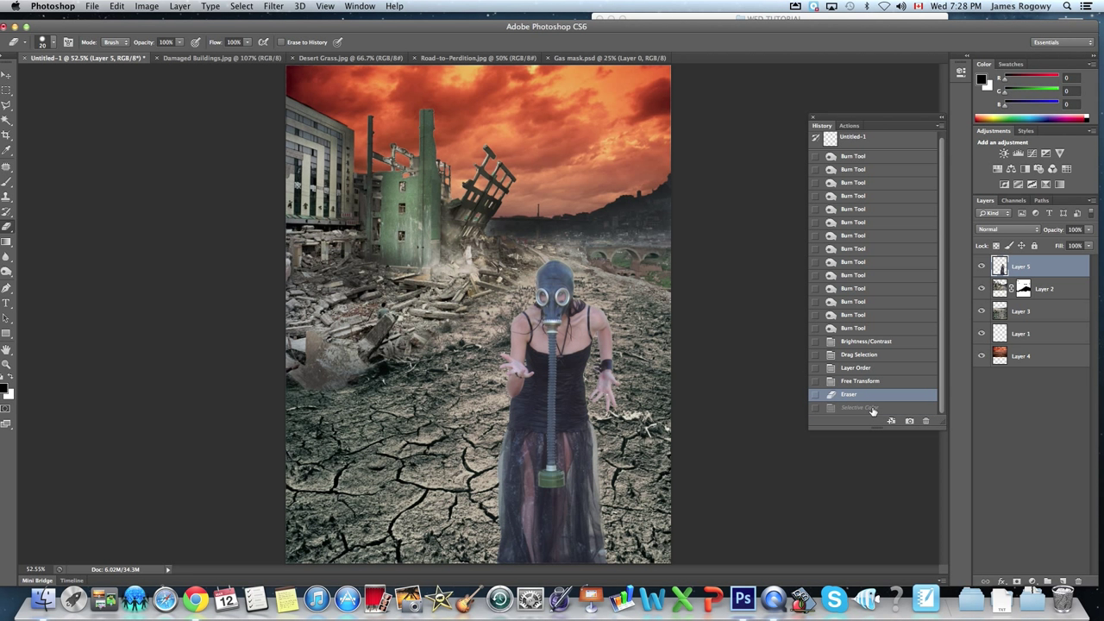
click(862, 407)
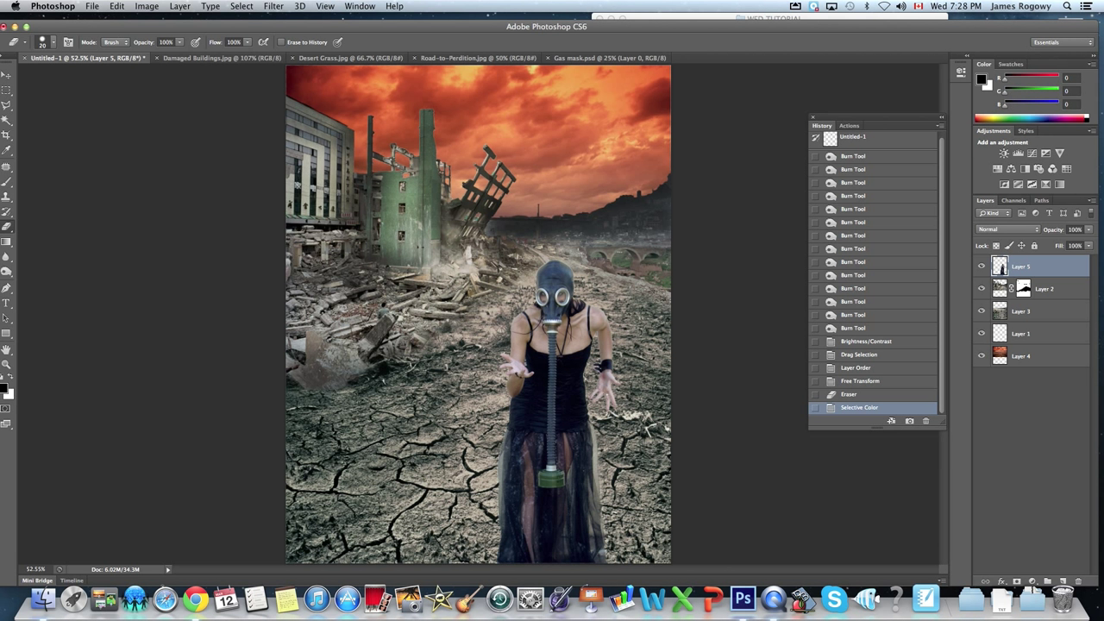
- Apply Brightness/Contrast to the woman on Layer 5 with Brightness -23 and Contrast 32
click(147, 6)
mouse_move(173, 21)
click(285, 44)
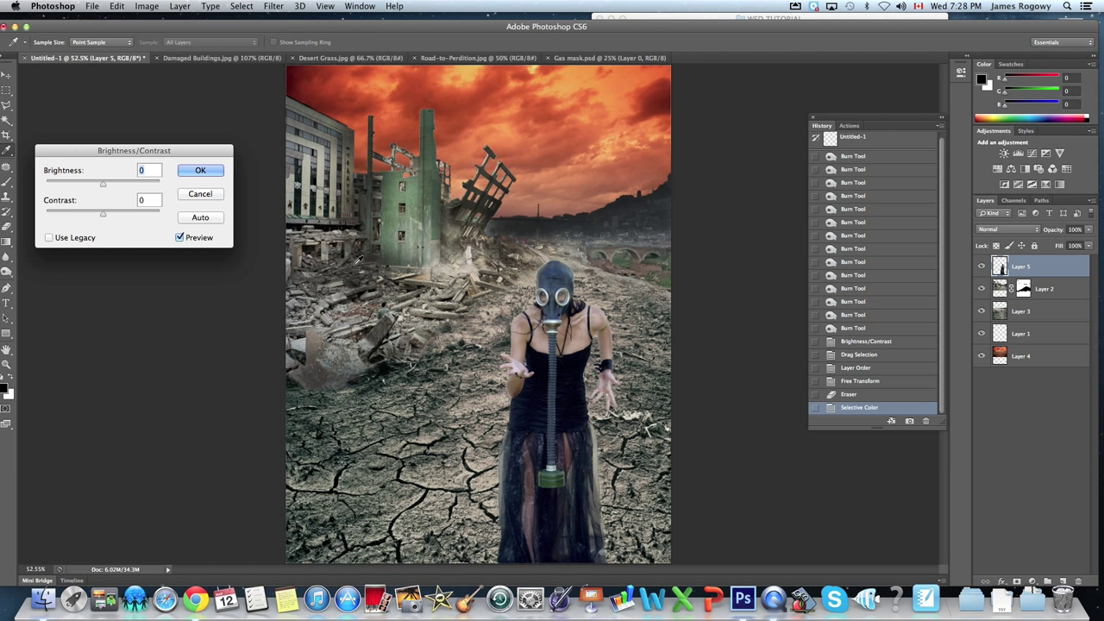
drag(103, 183, 123, 213)
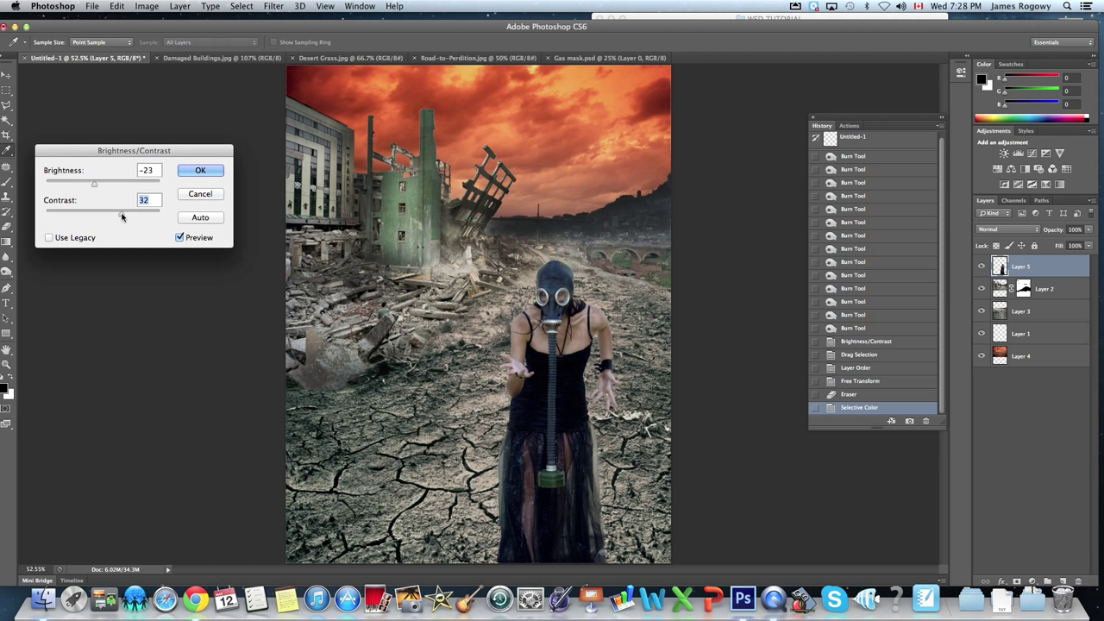
click(199, 176)
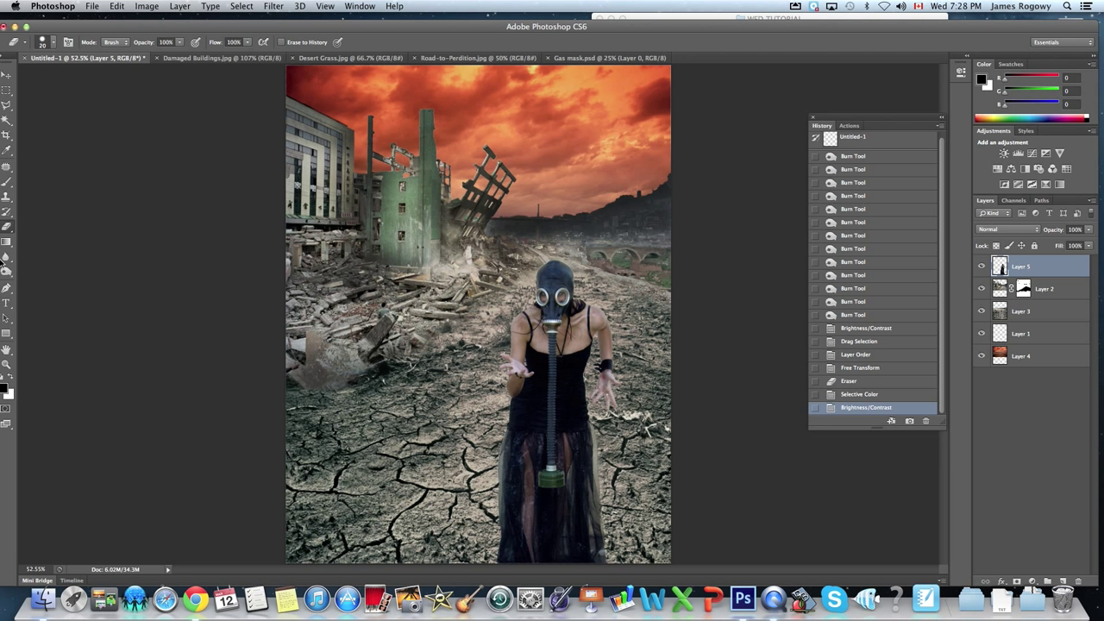
- Burn the outer edges of the woman on Layer 5 with a 175 px brush, Midtones range and 50% exposure
click(6, 270)
mouse_move(503, 420)
mouse_down()
mouse_move(496, 541)
mouse_move(486, 390)
mouse_move(504, 390)
mouse_move(493, 356)
mouse_move(525, 301)
mouse_move(539, 271)
mouse_up()
mouse_move(609, 302)
mouse_down()
mouse_move(629, 383)
mouse_move(624, 418)
mouse_move(623, 391)
mouse_move(617, 405)
mouse_move(591, 403)
mouse_move(601, 499)
mouse_move(604, 453)
mouse_move(604, 490)
mouse_move(600, 426)
mouse_move(602, 533)
mouse_move(609, 433)
mouse_move(618, 549)
mouse_move(612, 443)
mouse_move(608, 555)
mouse_up()
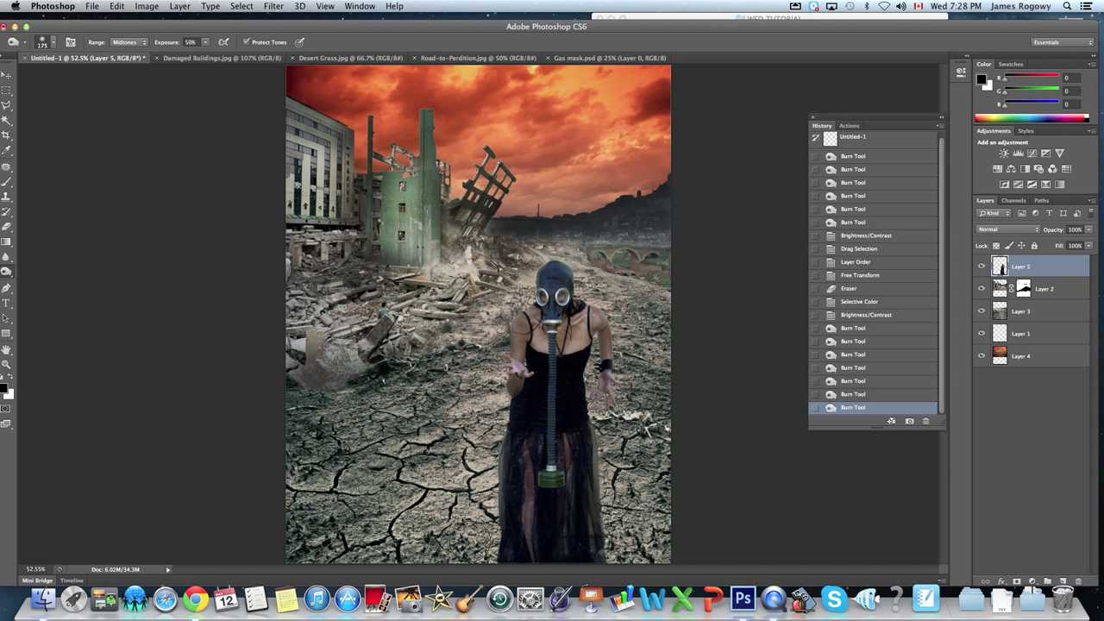
- Darken the cracked ground around the woman's skirt on Layer 3, using the Burn tool with a 300 px brush
click(1003, 316)
key(bracketright)
key(bracketright)
key(bracketright)
mouse_move(595, 543)
mouse_down()
mouse_move(587, 548)
mouse_move(616, 552)
mouse_move(518, 552)
mouse_move(515, 538)
mouse_move(514, 556)
mouse_move(522, 531)
mouse_move(595, 532)
mouse_move(517, 534)
mouse_up()
drag(590, 555, 578, 481)
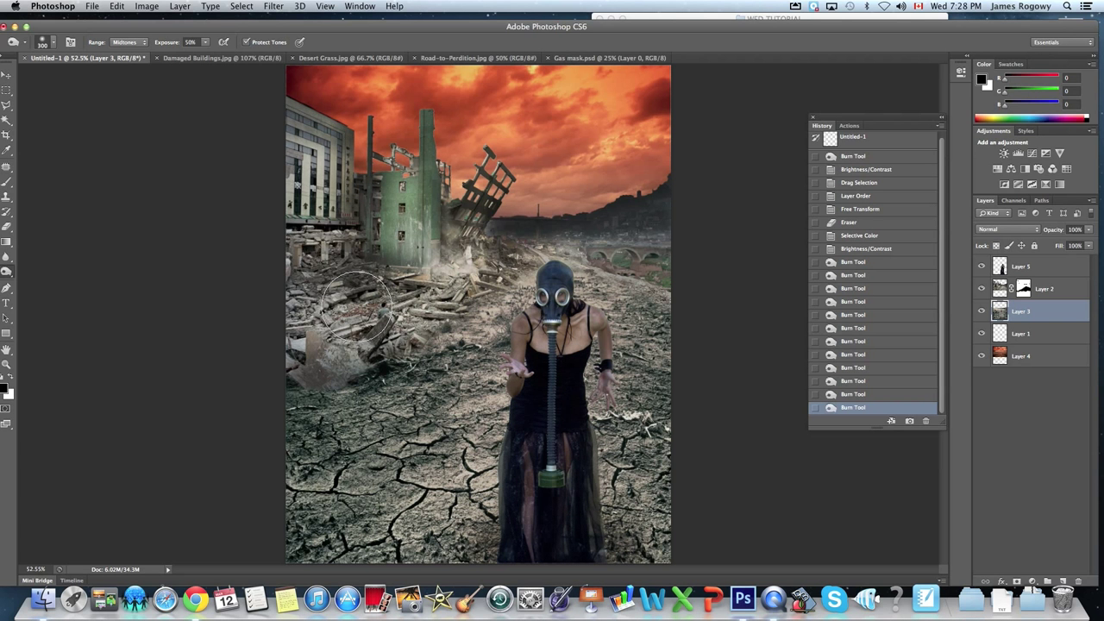
- Open No Road.psd from the WED TUTORIAL folder in Photoshop
drag(340, 29, 383, 90)
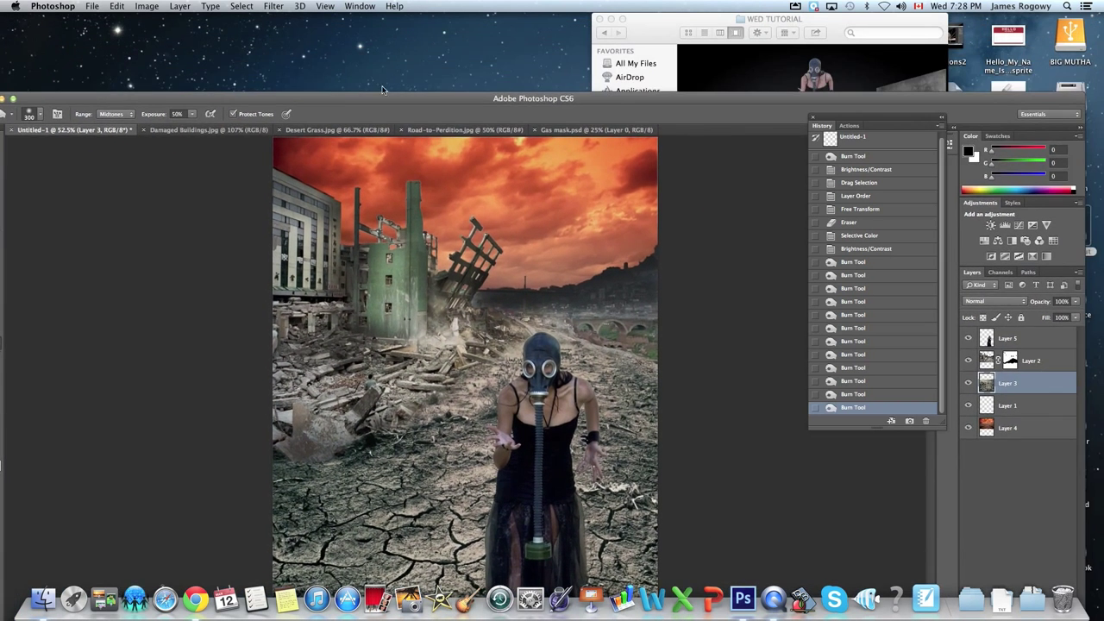
click(657, 18)
click(737, 286)
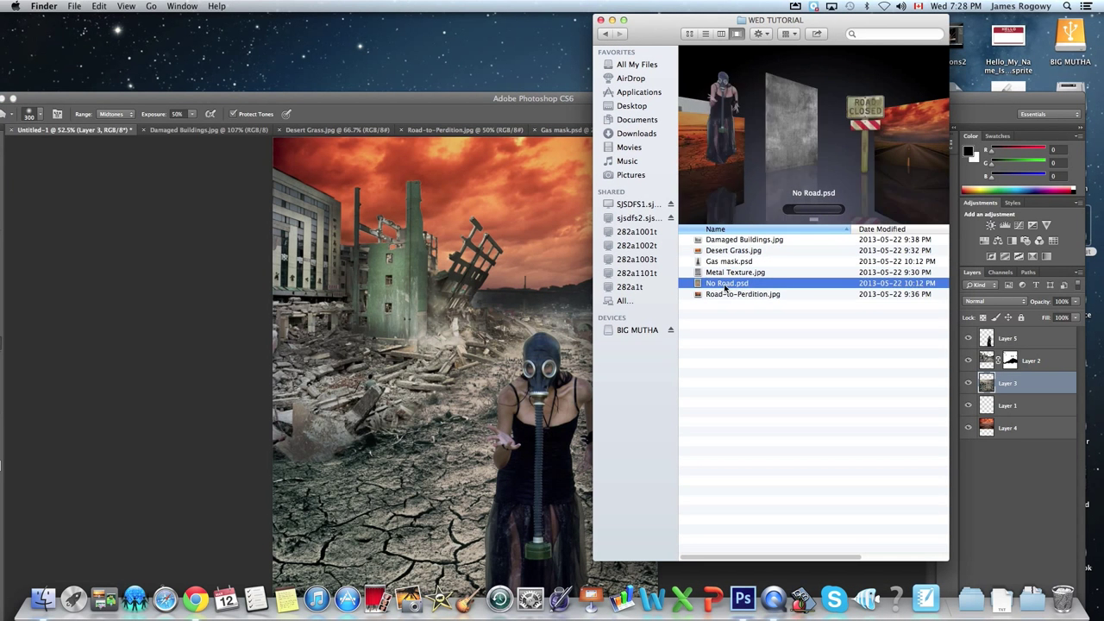
drag(723, 308, 743, 599)
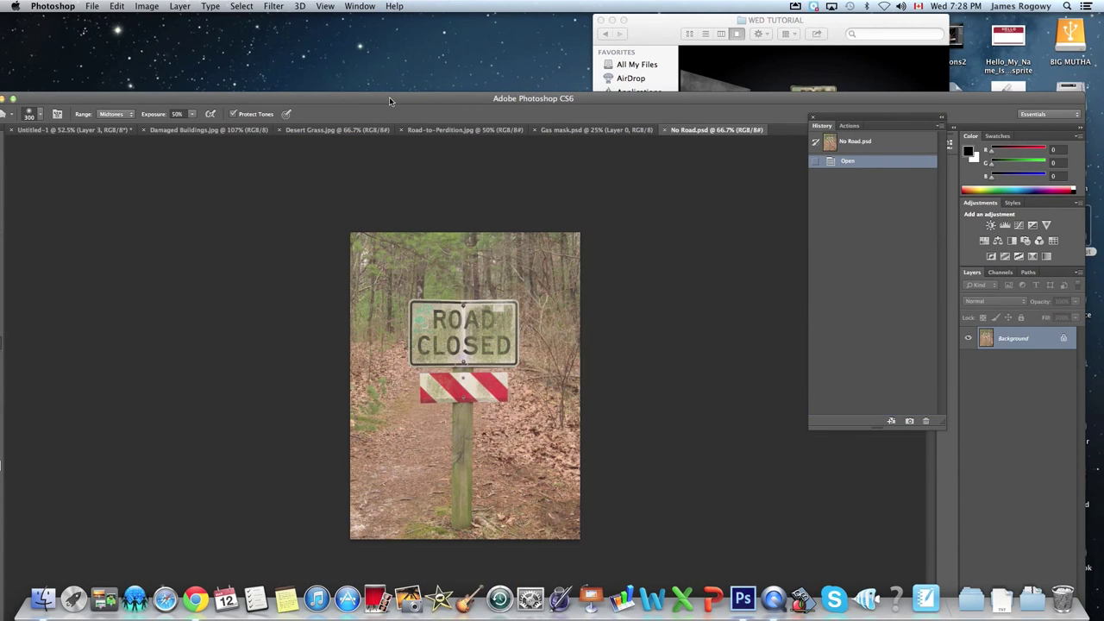
double_click(389, 96)
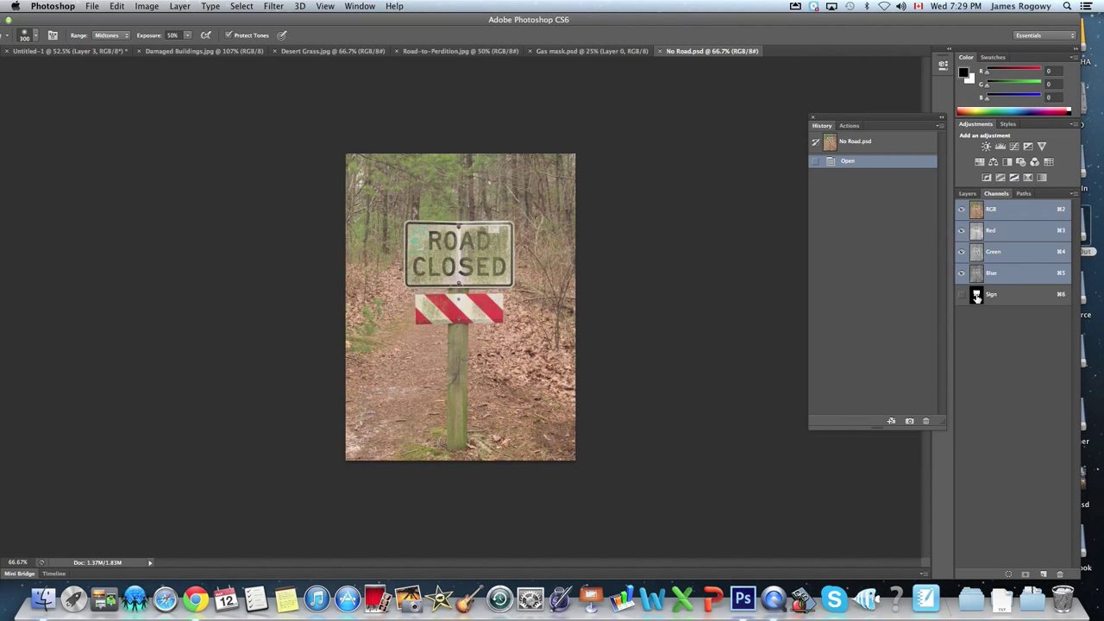
- Load the Sign channel as a selection and move the selected road sign into the Untitled-1 composite
super+click(976, 296)
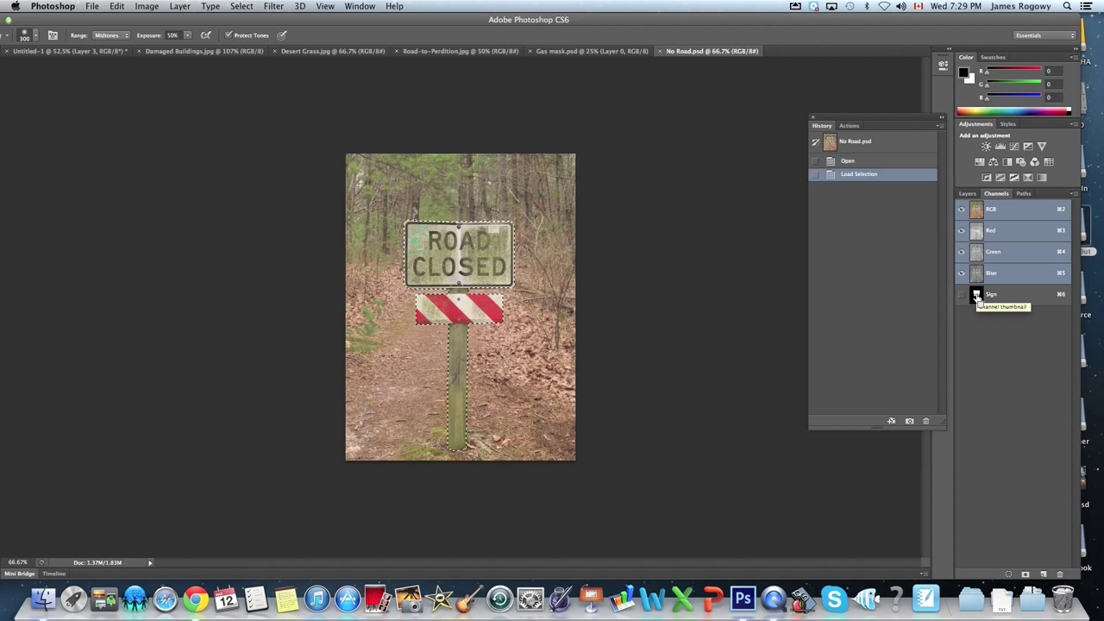
drag(63, 32, 105, 34)
click(30, 71)
drag(529, 268, 114, 56)
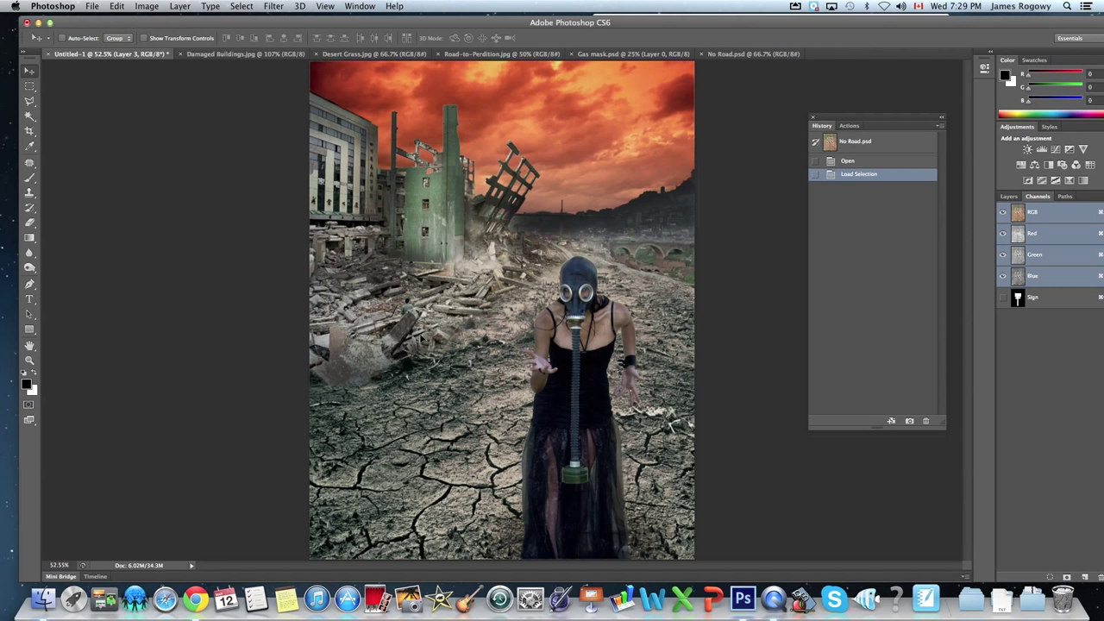
drag(411, 345, 414, 350)
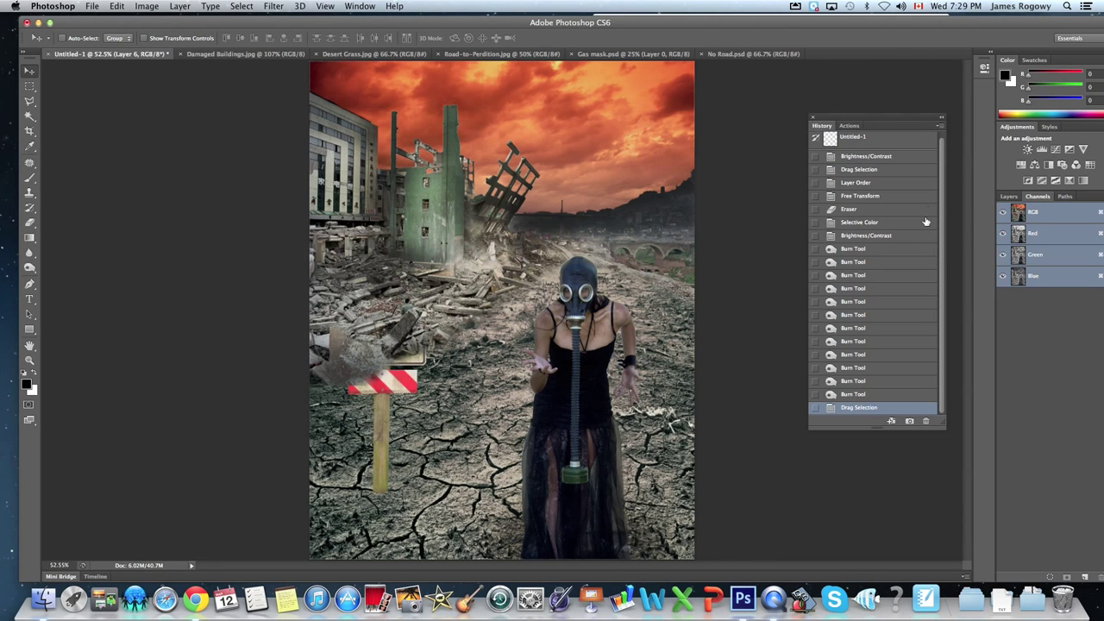
- Place the sign's Layer 6 above Layer 5 and position the sign in front of the rubble, left of the woman
click(1009, 197)
drag(1044, 308, 1035, 247)
drag(390, 363, 384, 284)
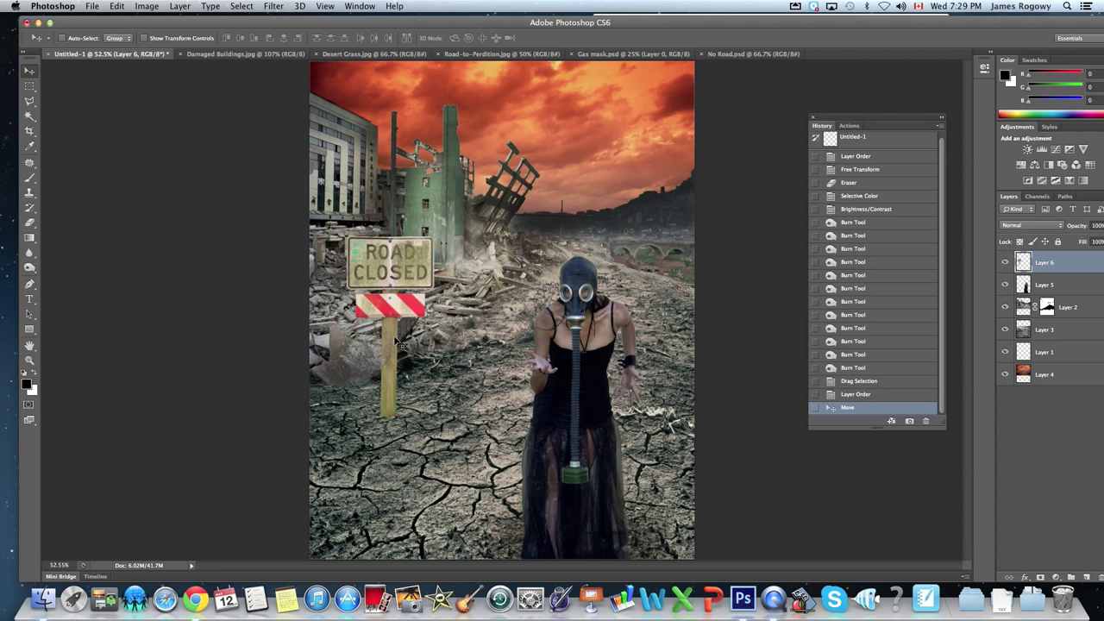
- Free Transform the road sign to about 75% size, tilt it about 11° clockwise, and stand it in front of the rubble
key(super+t)
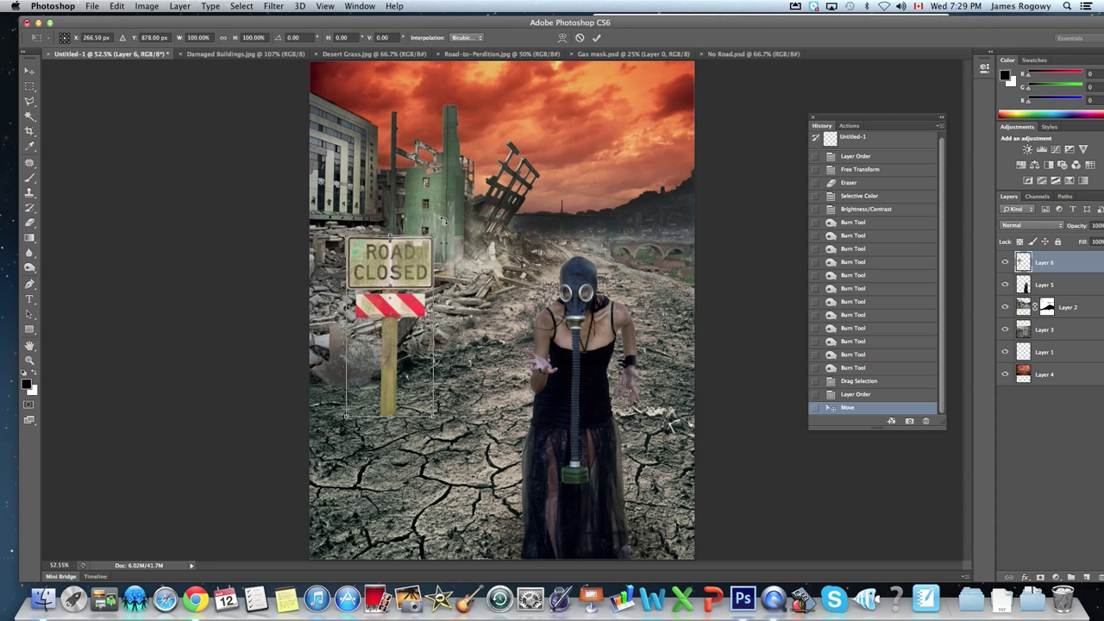
drag(434, 235, 426, 286)
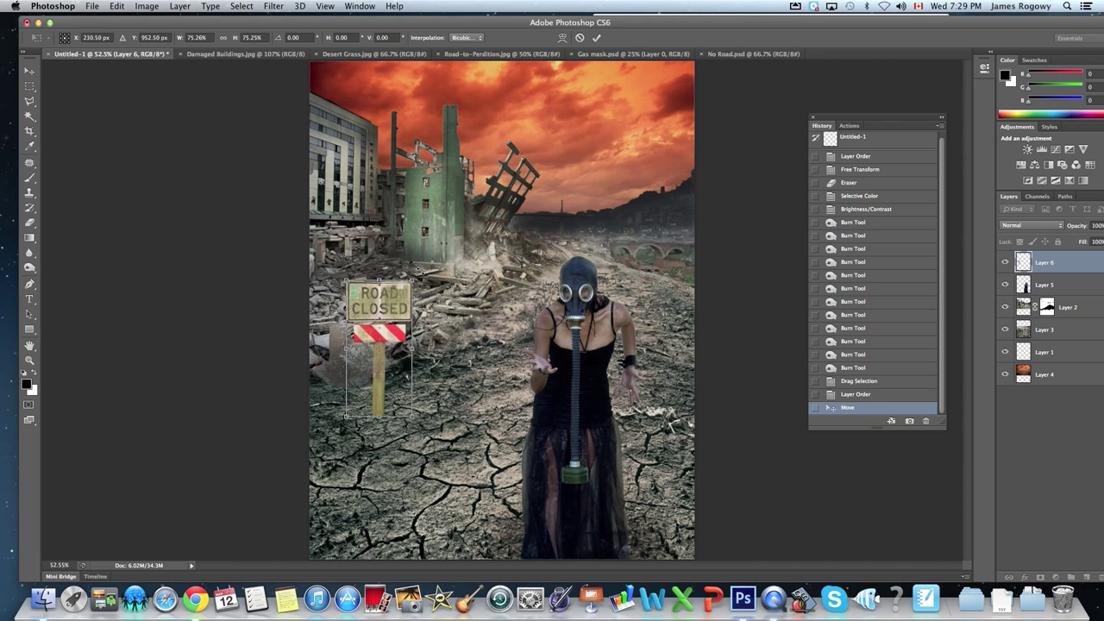
drag(418, 272, 457, 273)
drag(402, 308, 423, 287)
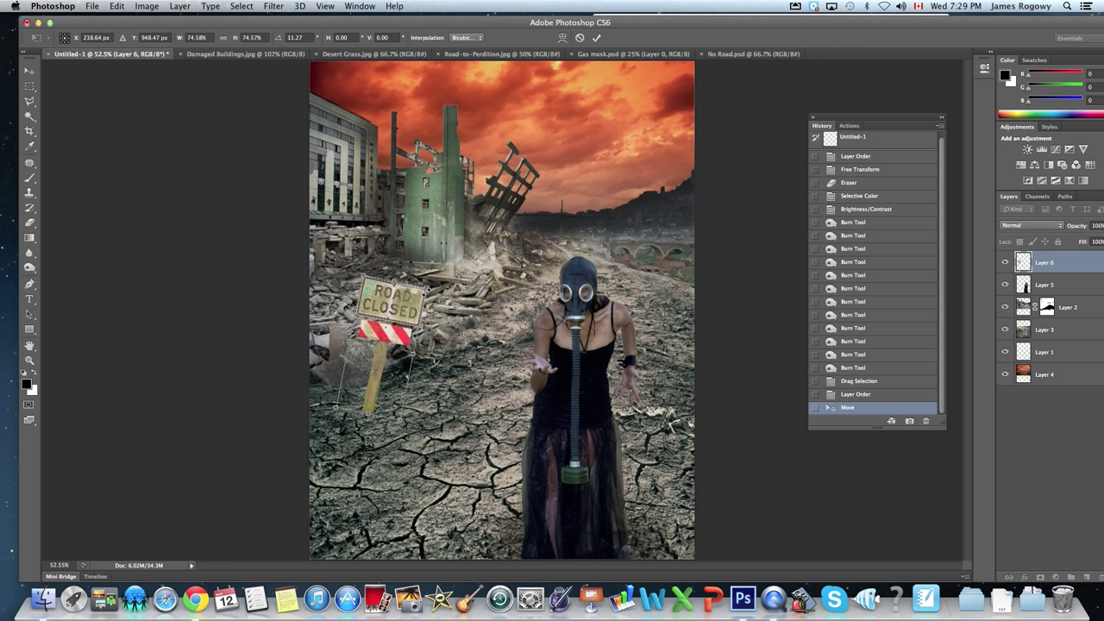
key(Return)
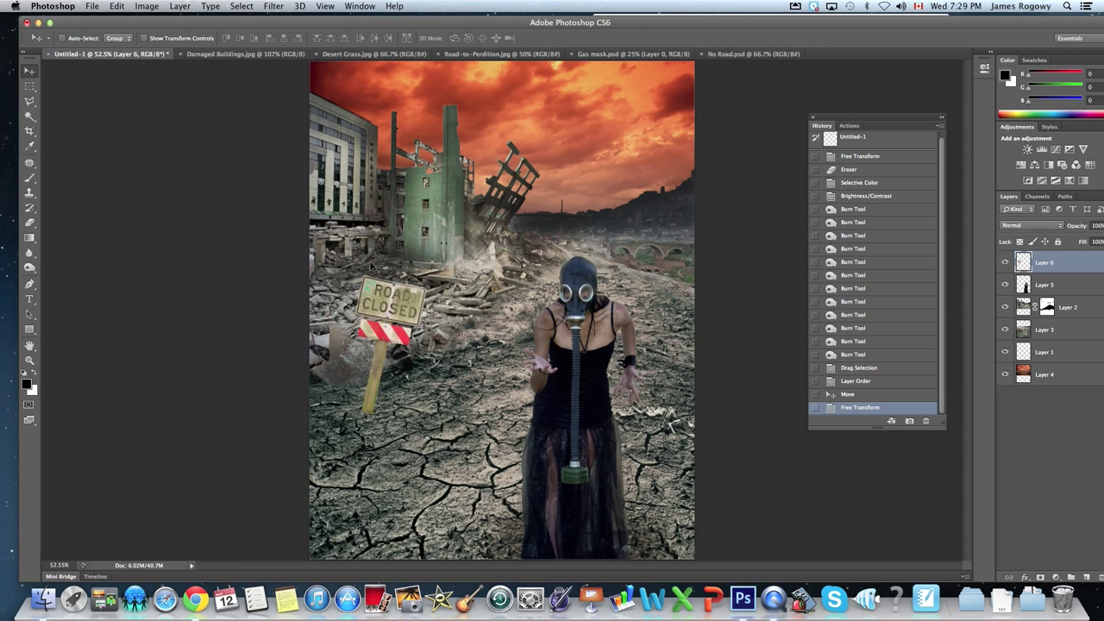
- Apply Hue/Saturation to the road sign on Layer 6 with Saturation -56
click(138, 6)
mouse_move(173, 42)
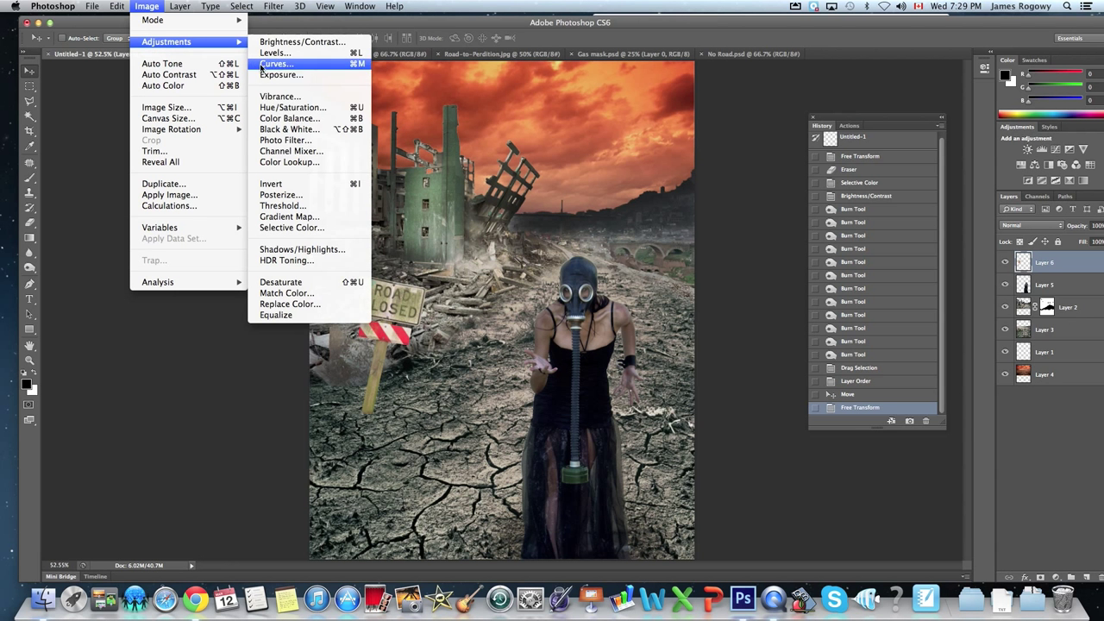
click(265, 107)
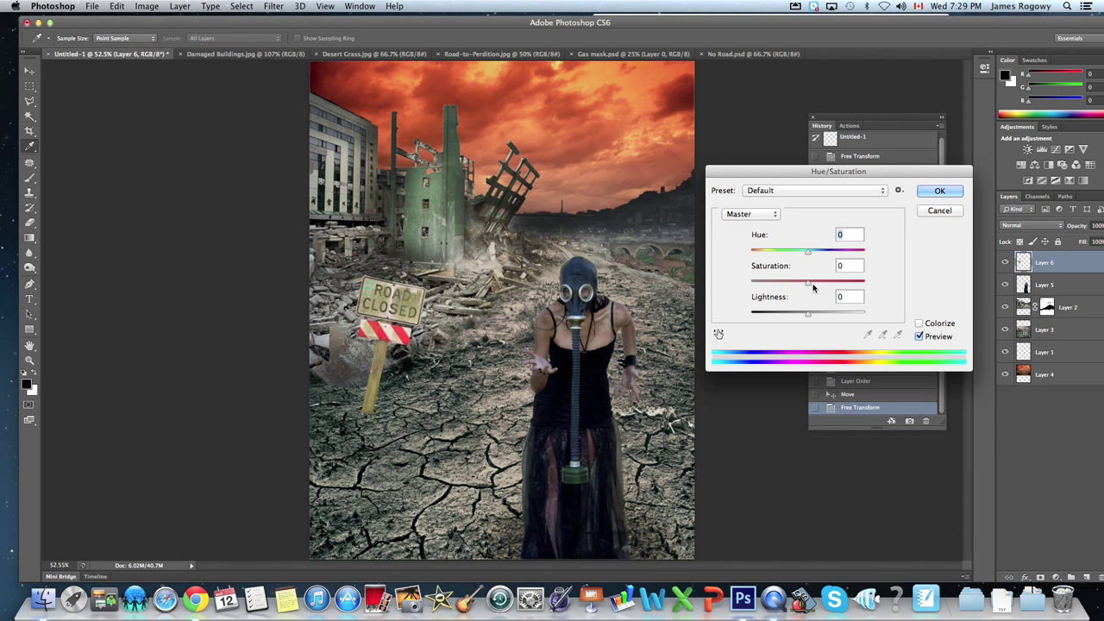
drag(808, 282, 777, 286)
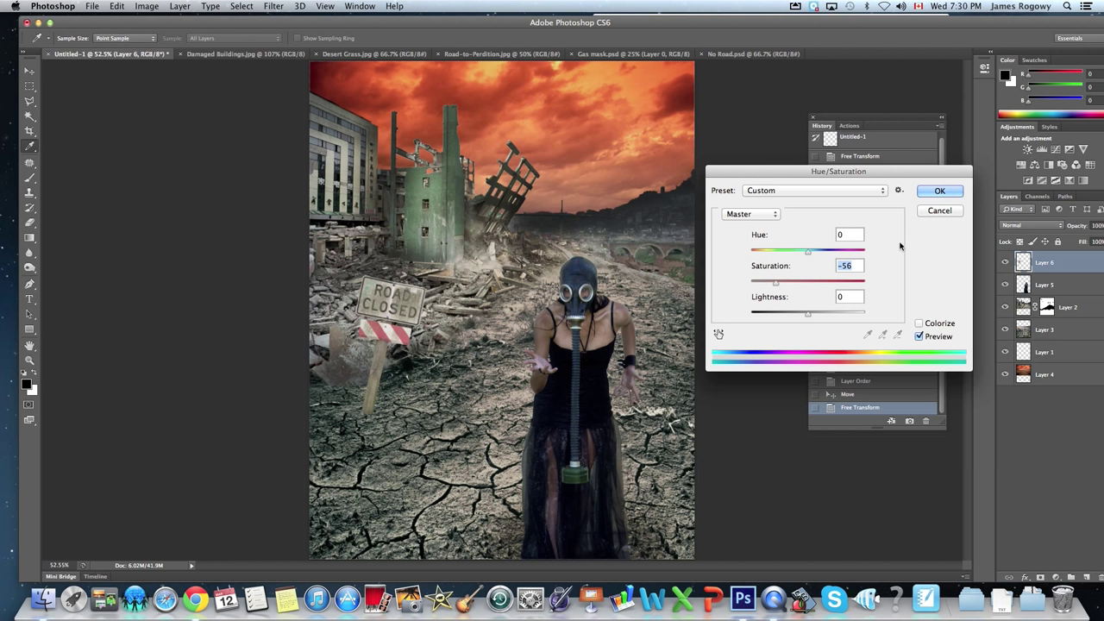
click(938, 190)
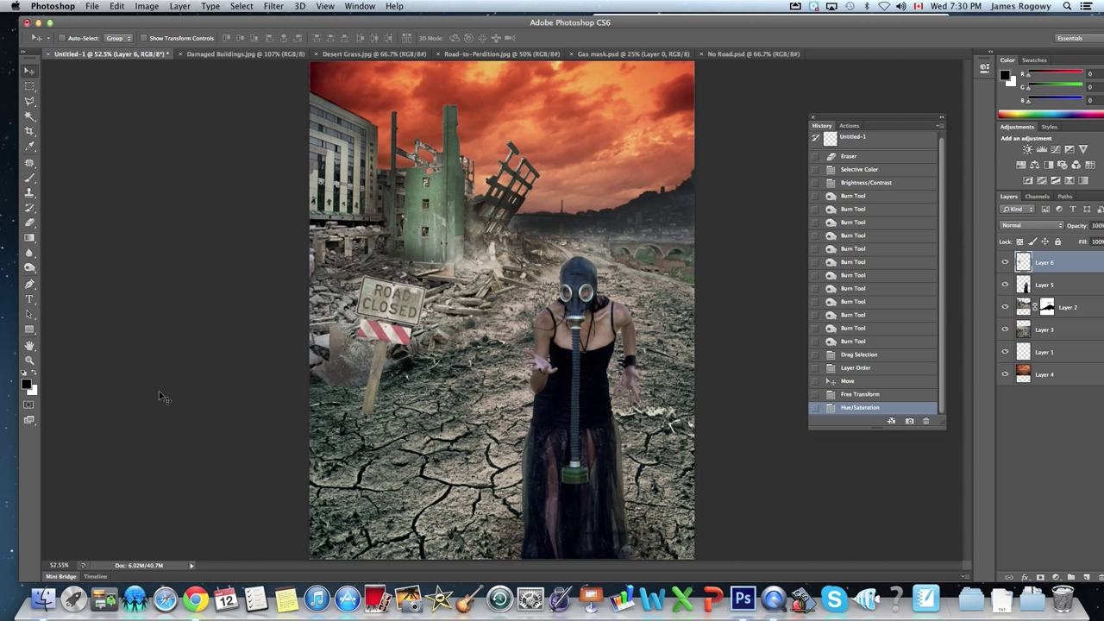
- Erase the bottom end of the road sign's post on Layer 6 with a 30 px eraser brush to round its base
click(28, 360)
click(381, 401)
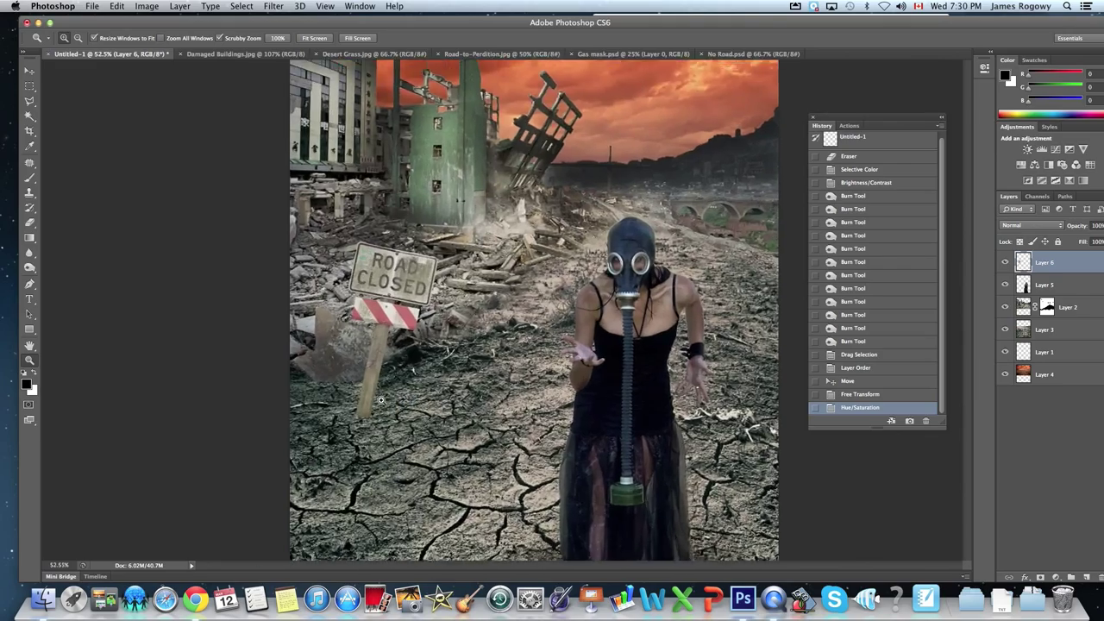
click(377, 400)
click(372, 399)
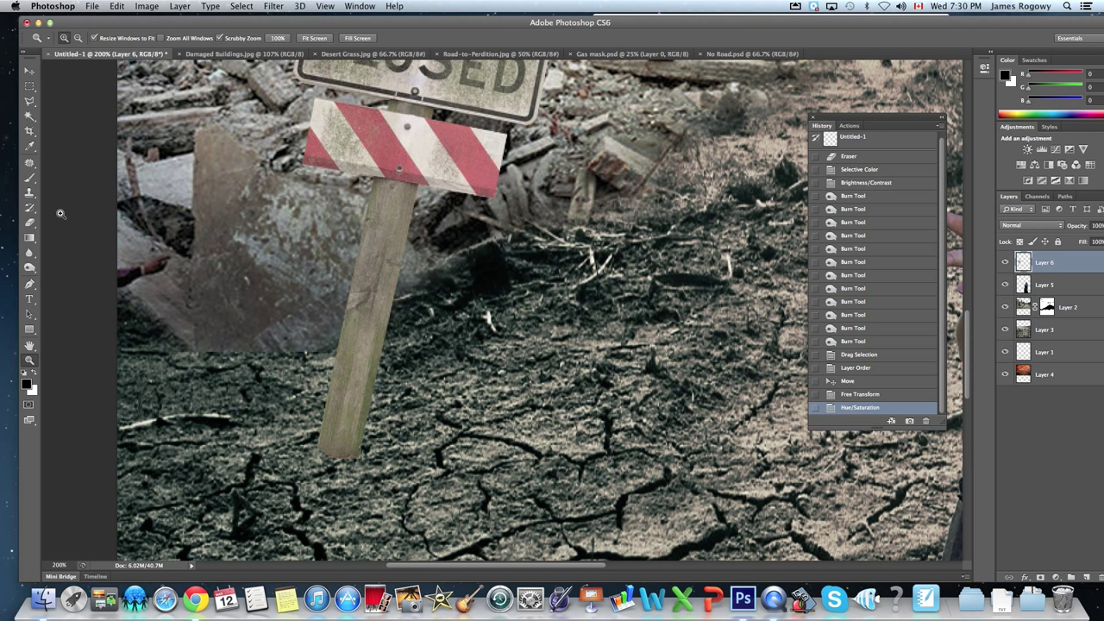
click(29, 222)
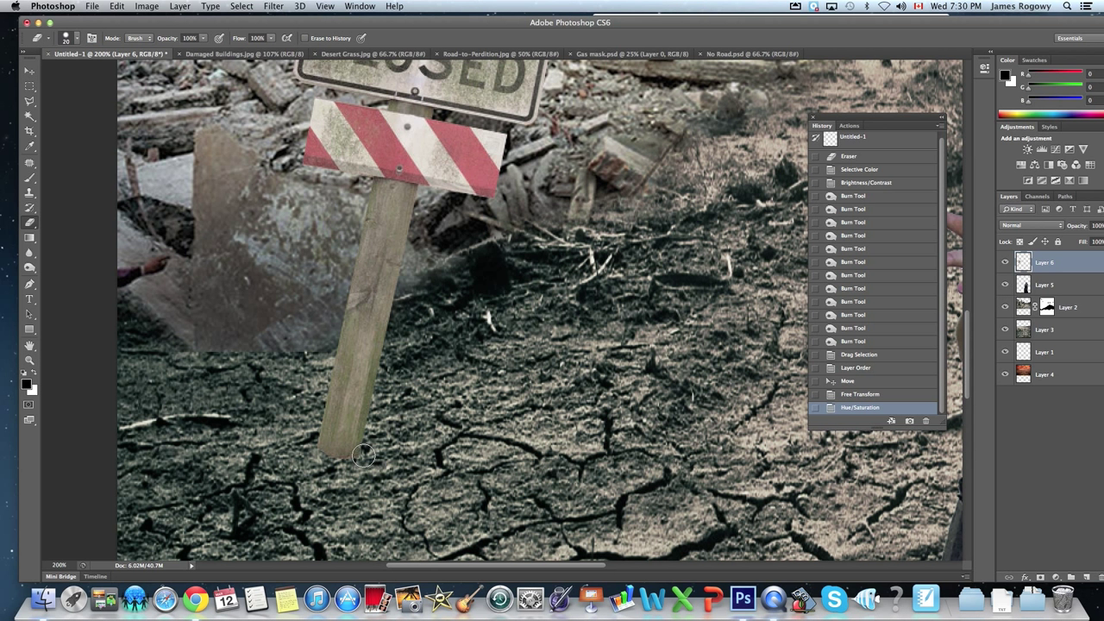
click(77, 38)
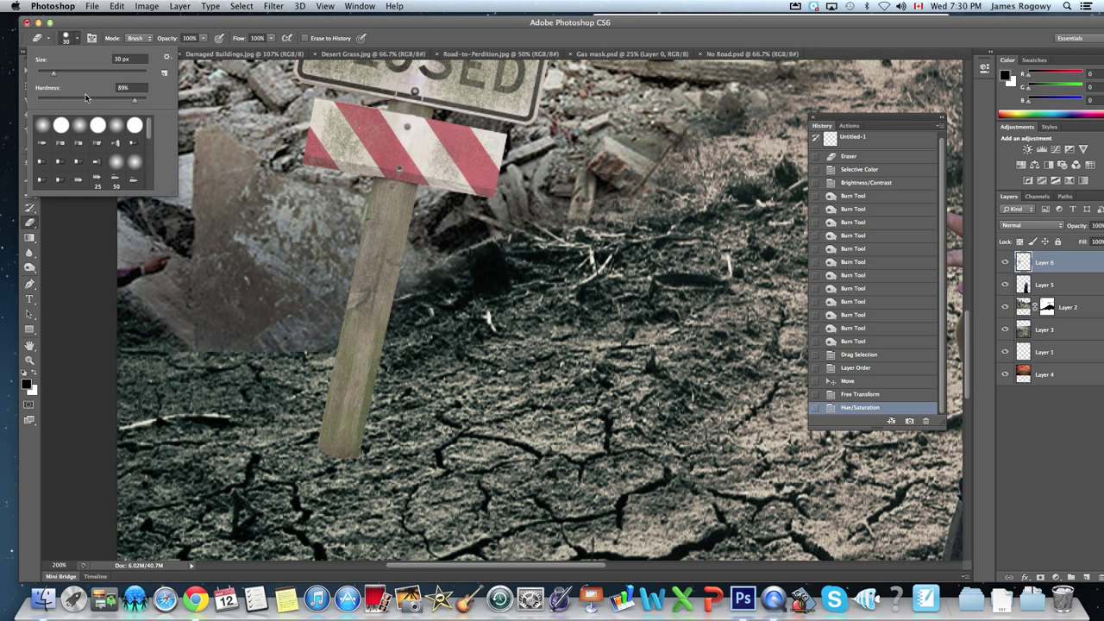
drag(119, 105, 111, 103)
click(77, 38)
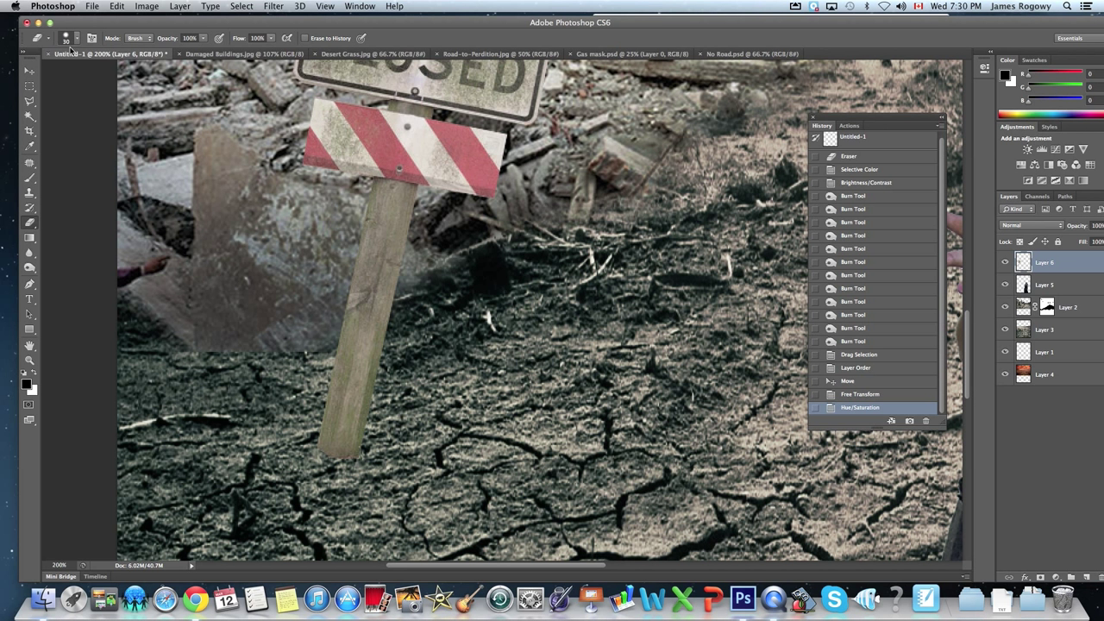
mouse_move(356, 466)
mouse_down()
mouse_move(303, 452)
mouse_move(309, 422)
mouse_move(313, 453)
mouse_up()
- Shift the road sign slightly down and to the left on the ground, and touch up its post base with the Eraser
click(29, 70)
drag(356, 376, 329, 393)
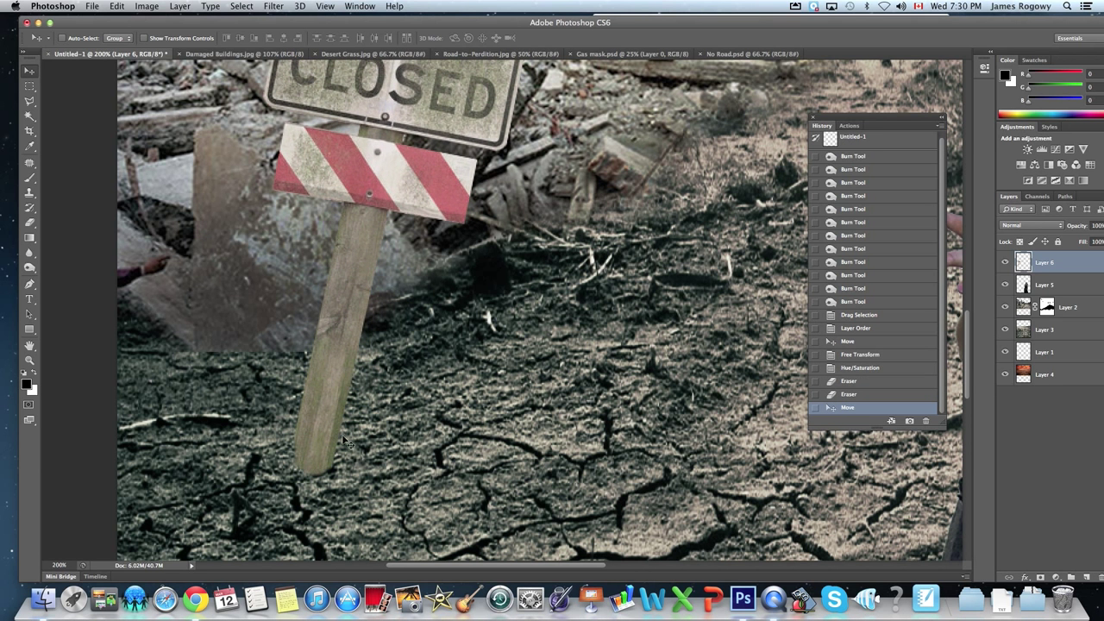
click(30, 221)
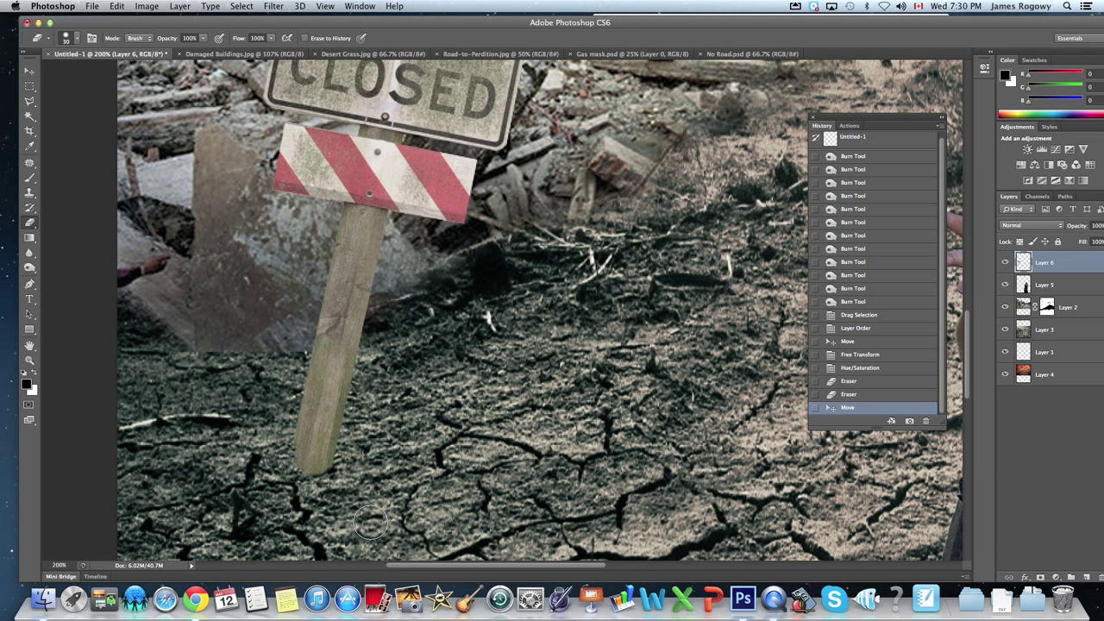
drag(338, 497, 313, 496)
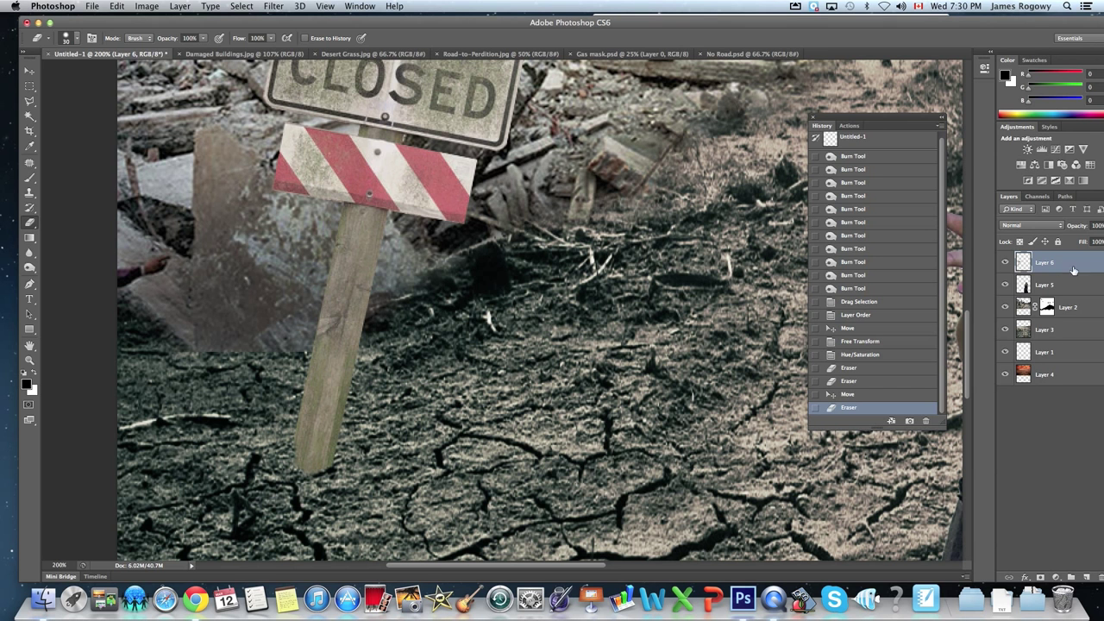
- Darken the road sign's board edges and wooden post on Layer 6 using the Burn tool with a 90 px brush, Midtones range, 50% exposure
click(29, 267)
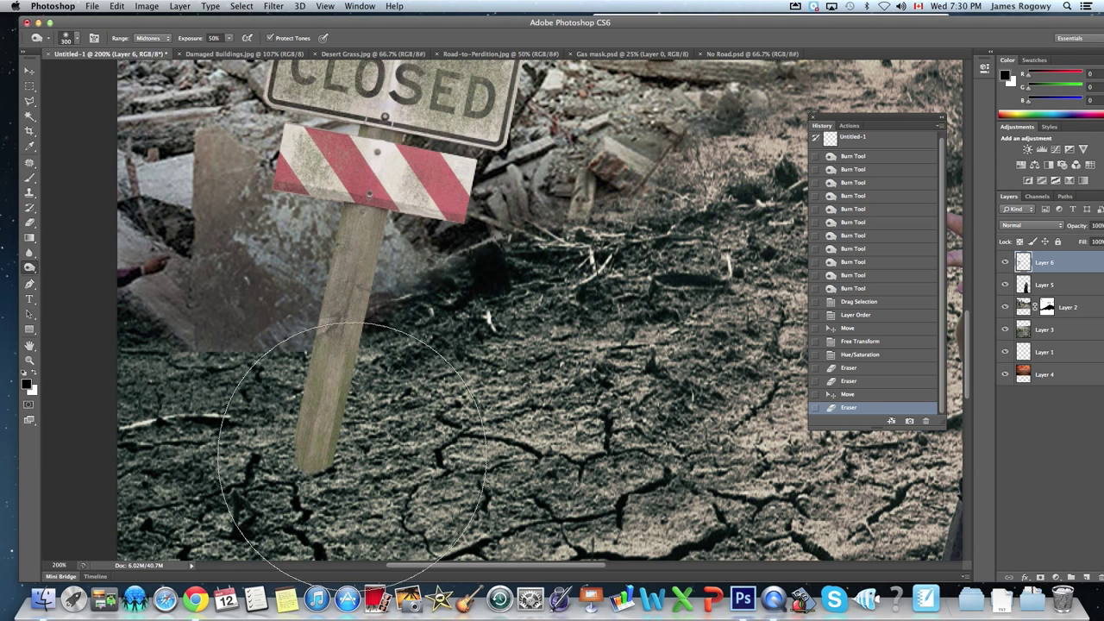
key(bracketleft)
key(bracketleft)
key(bracketleft)
key(bracketleft)
key(bracketleft)
key(bracketleft)
key(bracketleft)
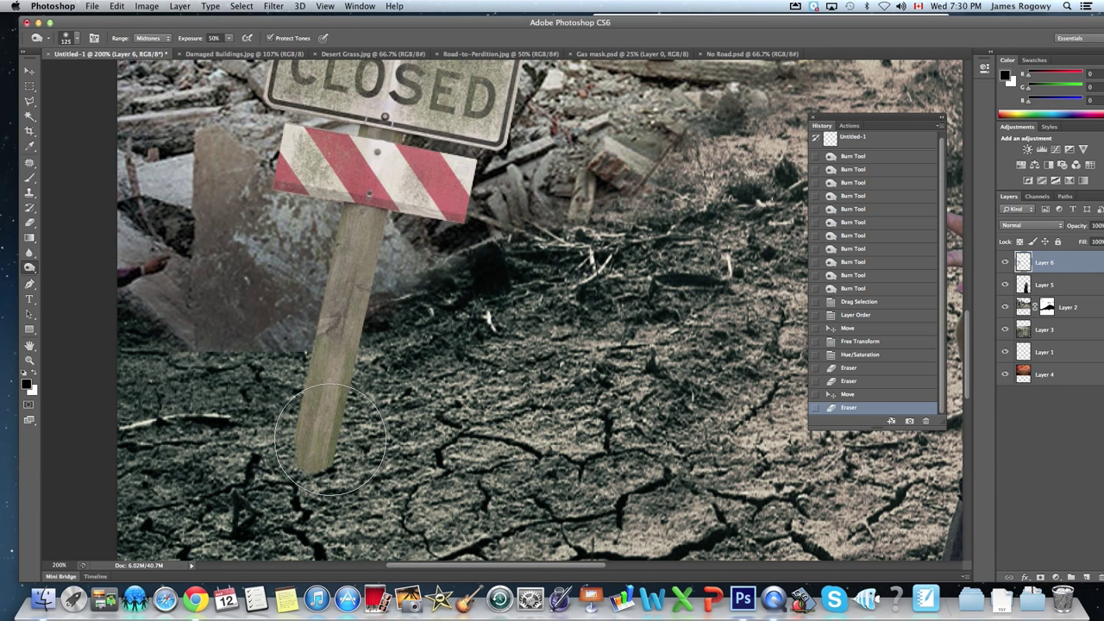
key(super+0)
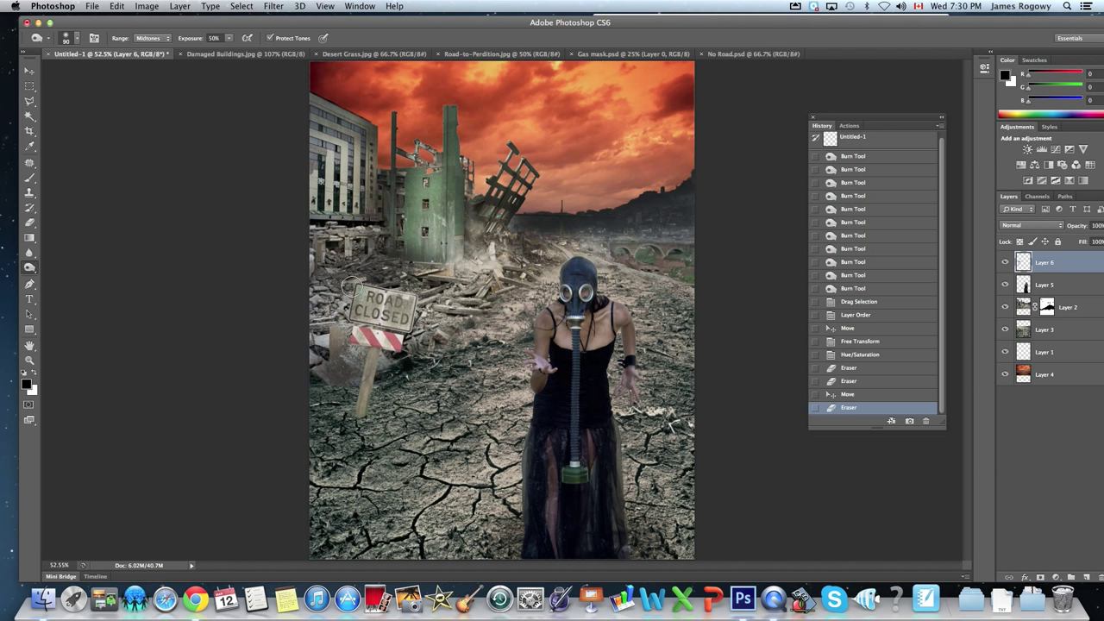
mouse_move(407, 303)
mouse_down()
mouse_move(385, 332)
mouse_move(399, 357)
mouse_move(368, 359)
mouse_move(352, 323)
mouse_move(350, 362)
mouse_up()
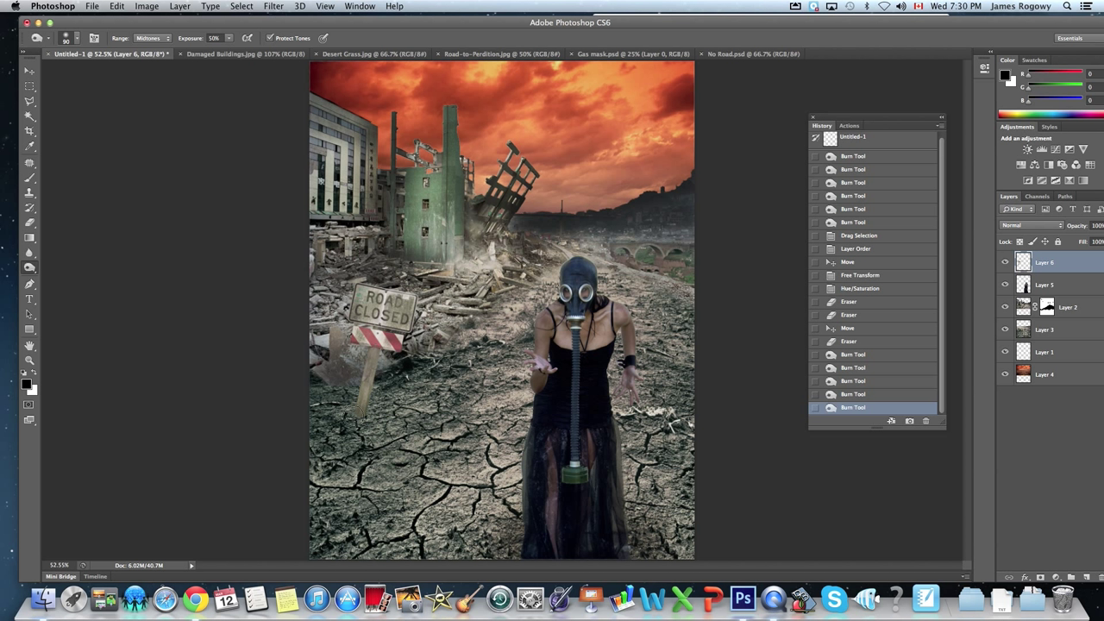
mouse_move(367, 406)
mouse_down()
mouse_move(330, 415)
mouse_move(364, 375)
mouse_move(348, 329)
mouse_up()
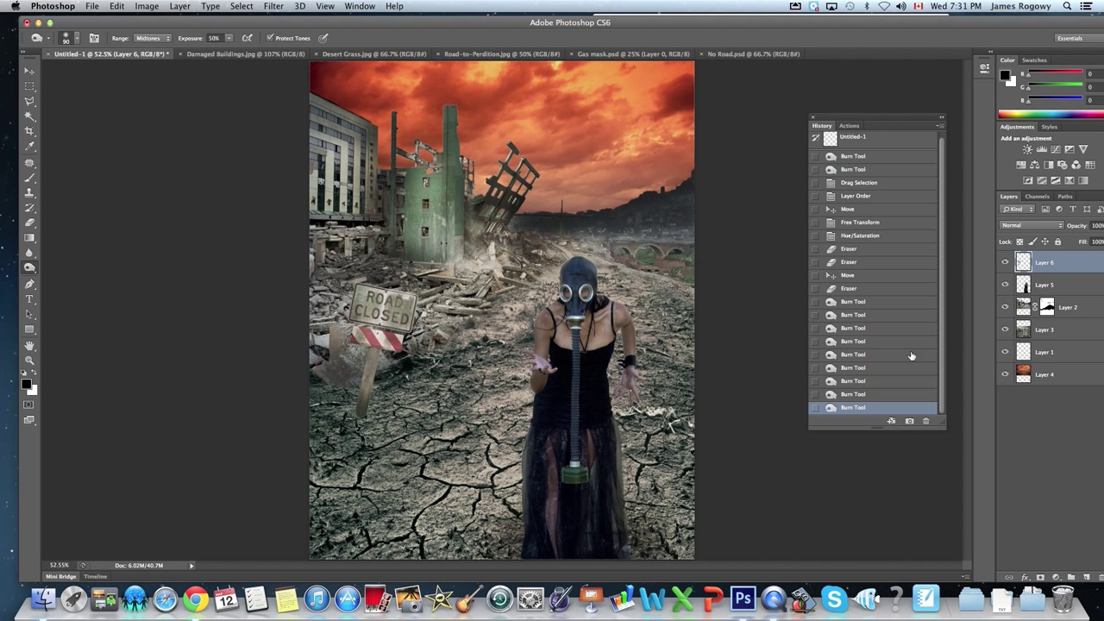
- Burn shadows into Layer 3's cracked ground around the sign's base and the woman's hem with a 100 px brush, reverting two excess strokes
click(1069, 336)
key(bracketright)
key(bracketright)
key(bracketleft)
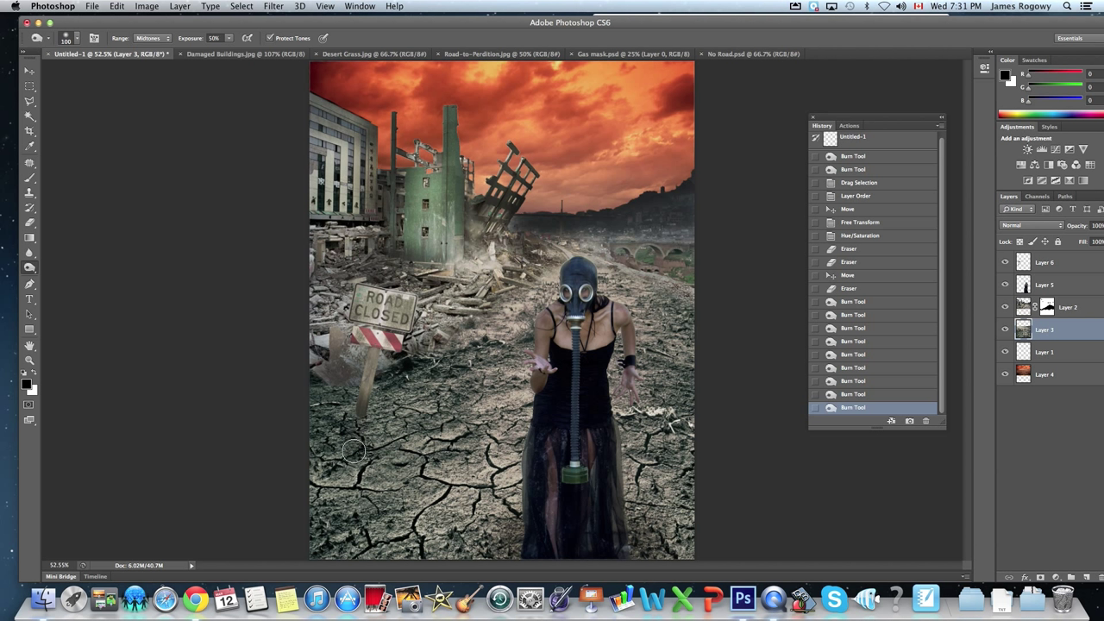
mouse_move(353, 449)
mouse_down()
mouse_move(331, 470)
mouse_move(380, 472)
mouse_move(372, 455)
mouse_move(342, 462)
mouse_move(377, 457)
mouse_up()
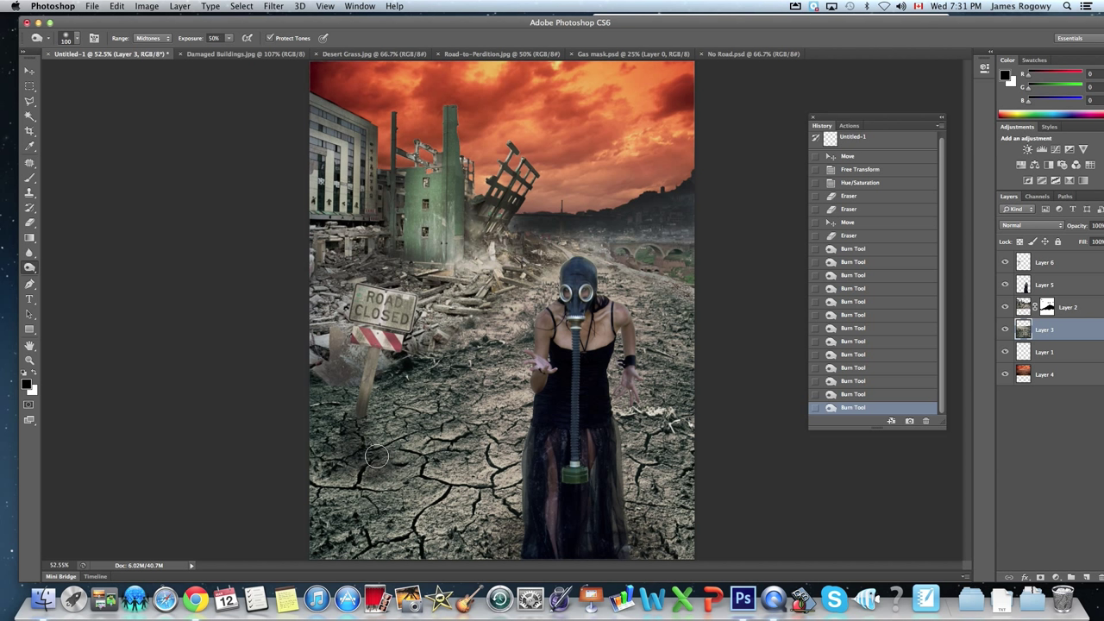
click(867, 394)
click(866, 380)
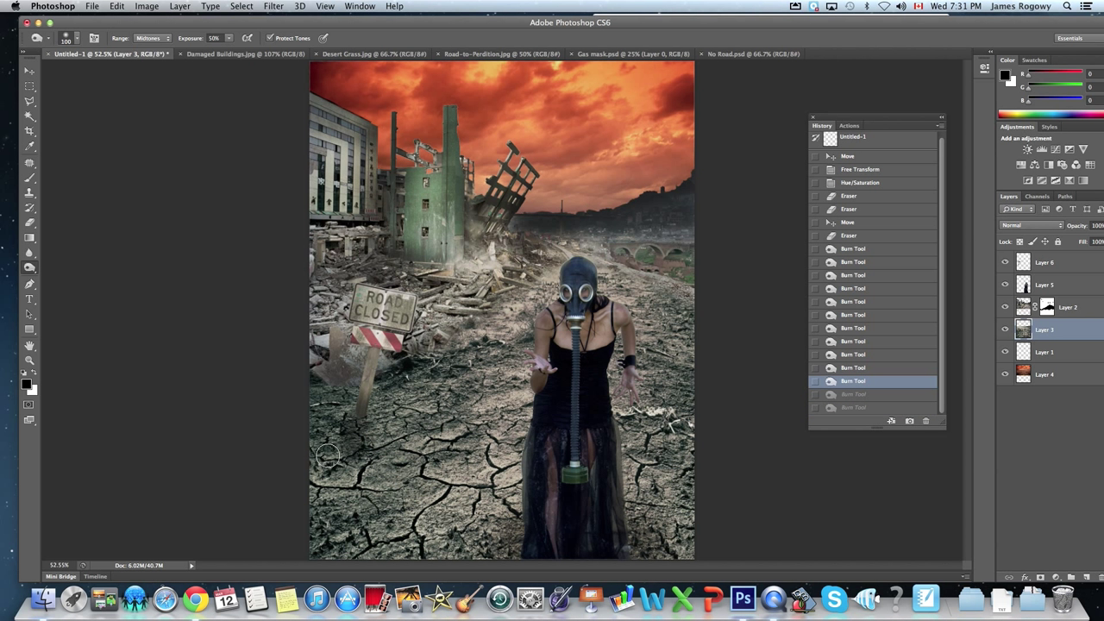
mouse_move(335, 457)
mouse_down()
mouse_move(369, 472)
mouse_move(373, 463)
mouse_move(329, 467)
mouse_move(330, 447)
mouse_move(353, 426)
mouse_up()
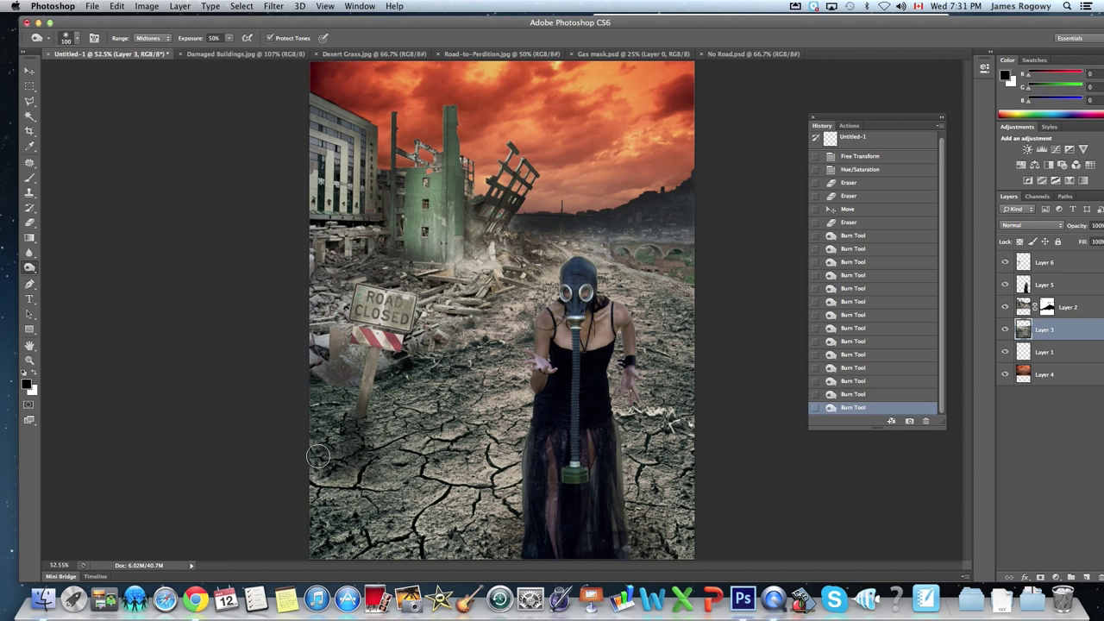
drag(318, 461, 338, 443)
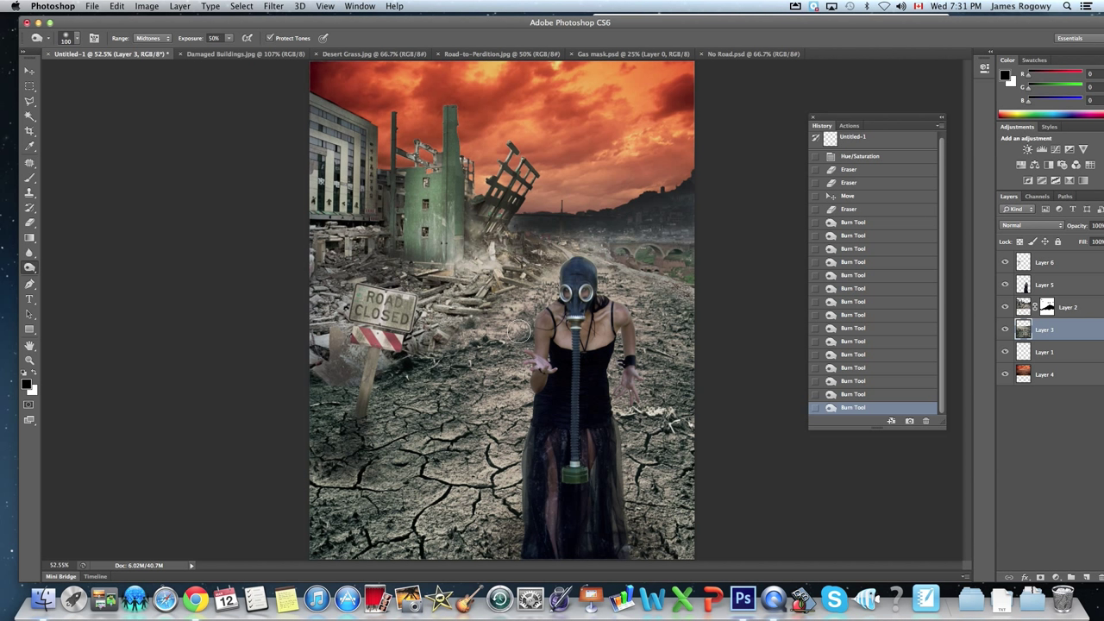
mouse_move(342, 438)
mouse_down()
mouse_move(361, 420)
mouse_move(331, 464)
mouse_move(364, 411)
mouse_move(344, 540)
mouse_move(366, 433)
mouse_move(364, 462)
mouse_move(312, 458)
mouse_up()
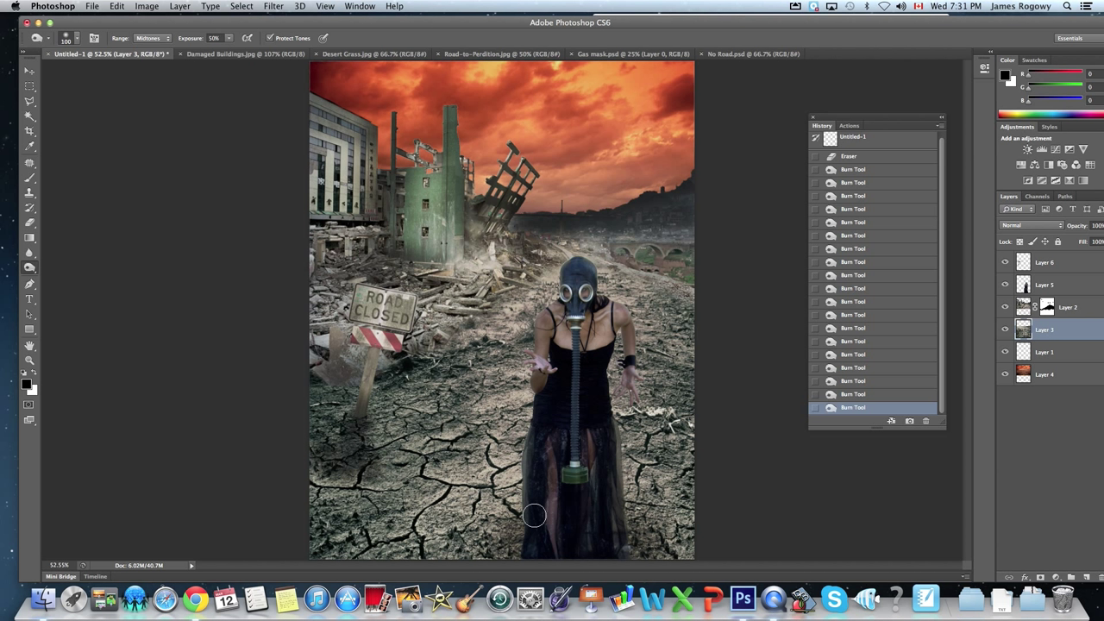
mouse_move(524, 528)
mouse_down()
mouse_move(503, 561)
mouse_move(573, 533)
mouse_move(623, 541)
mouse_move(643, 572)
mouse_move(624, 532)
mouse_up()
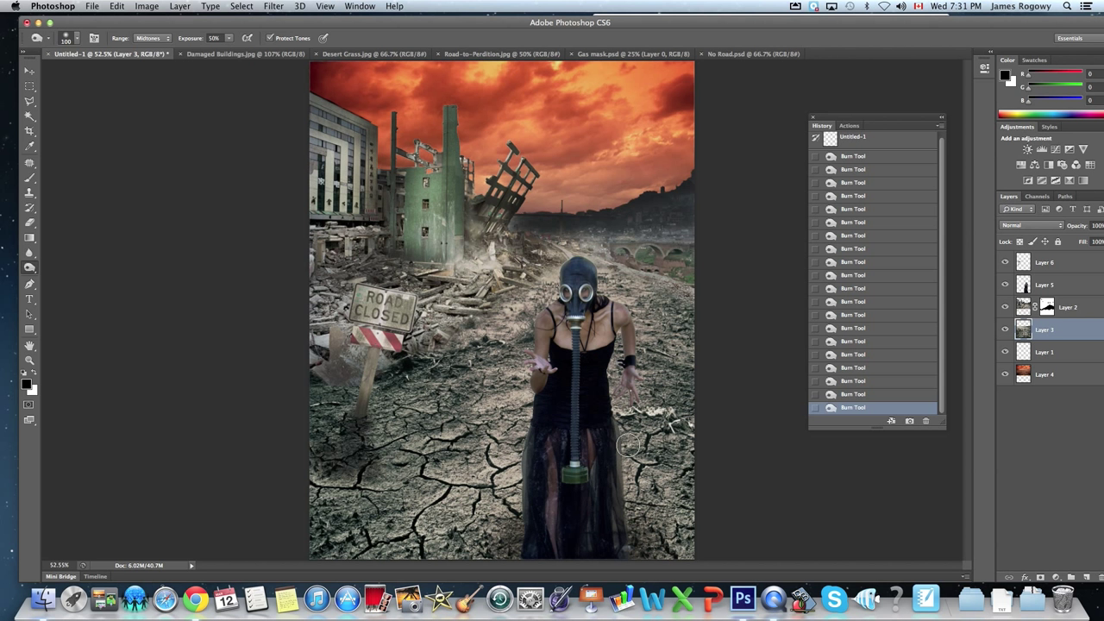
- Apply Hue/Saturation to the gas-mask woman on Layer 5 with Saturation -27
click(1043, 287)
click(147, 7)
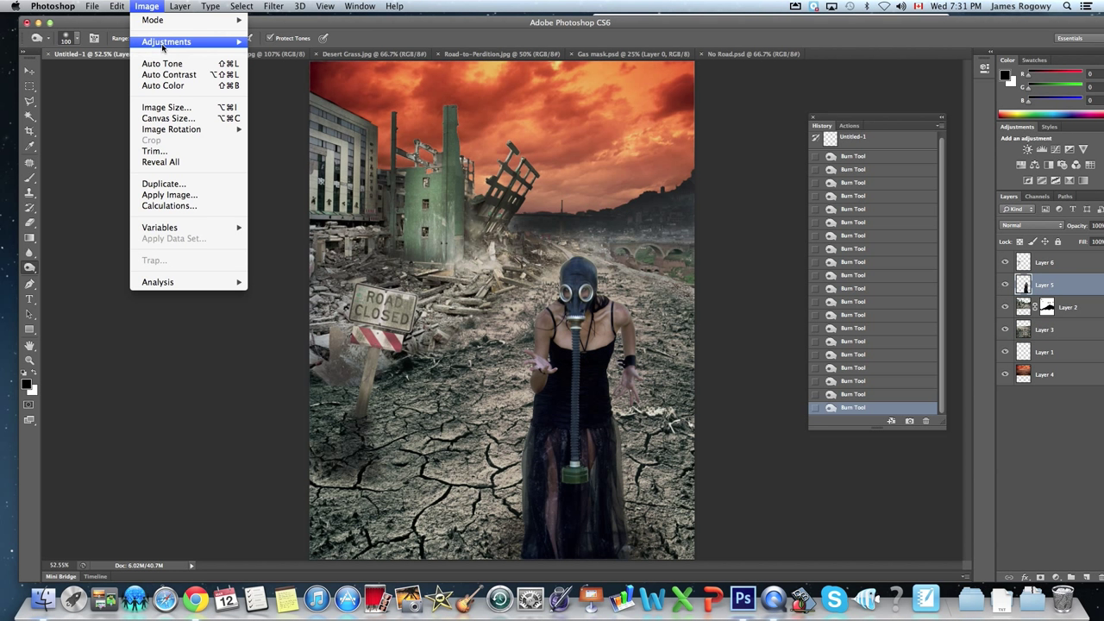
mouse_move(184, 37)
click(272, 103)
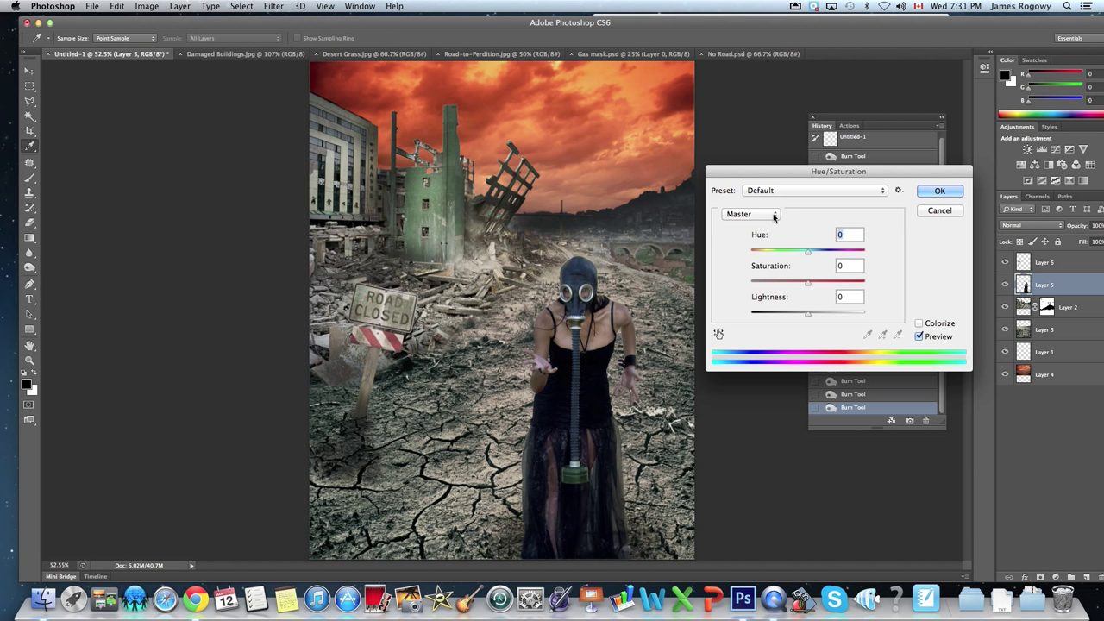
drag(805, 288, 793, 285)
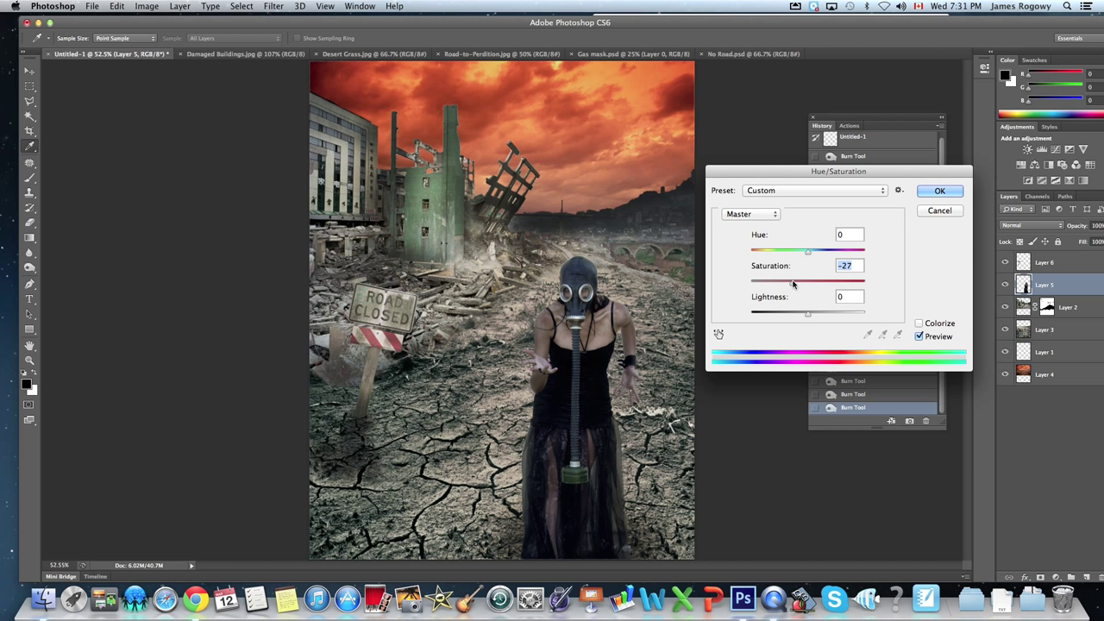
click(931, 190)
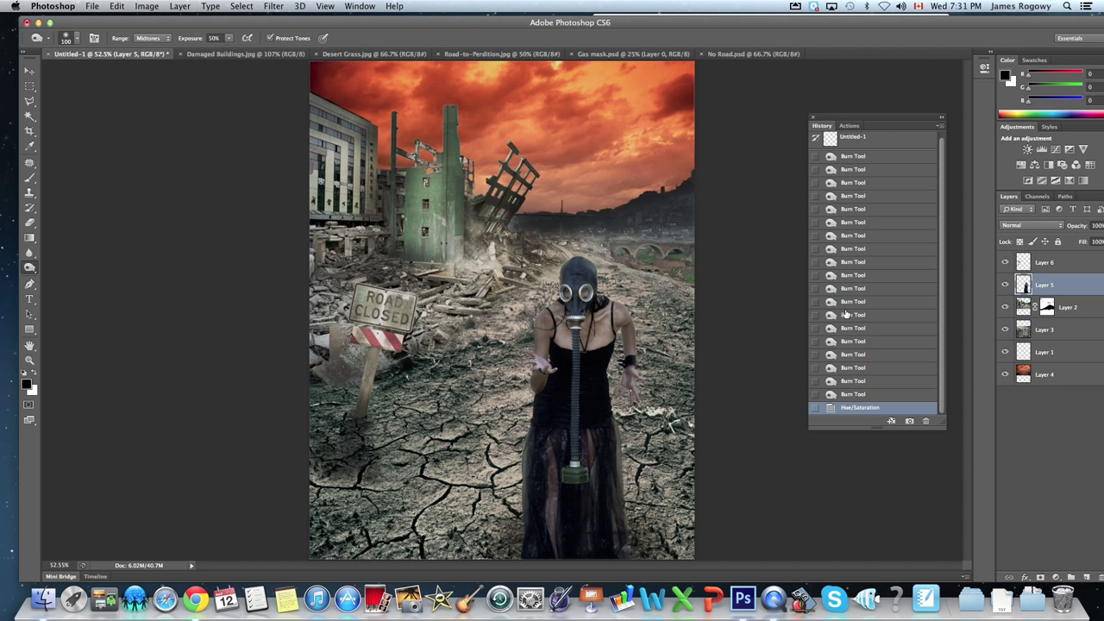
- Open Metal Texture.jpg from the WED TUTORIAL folder in Finder as a new document in Photoshop
click(29, 359)
alt+click(525, 326)
alt+click(526, 326)
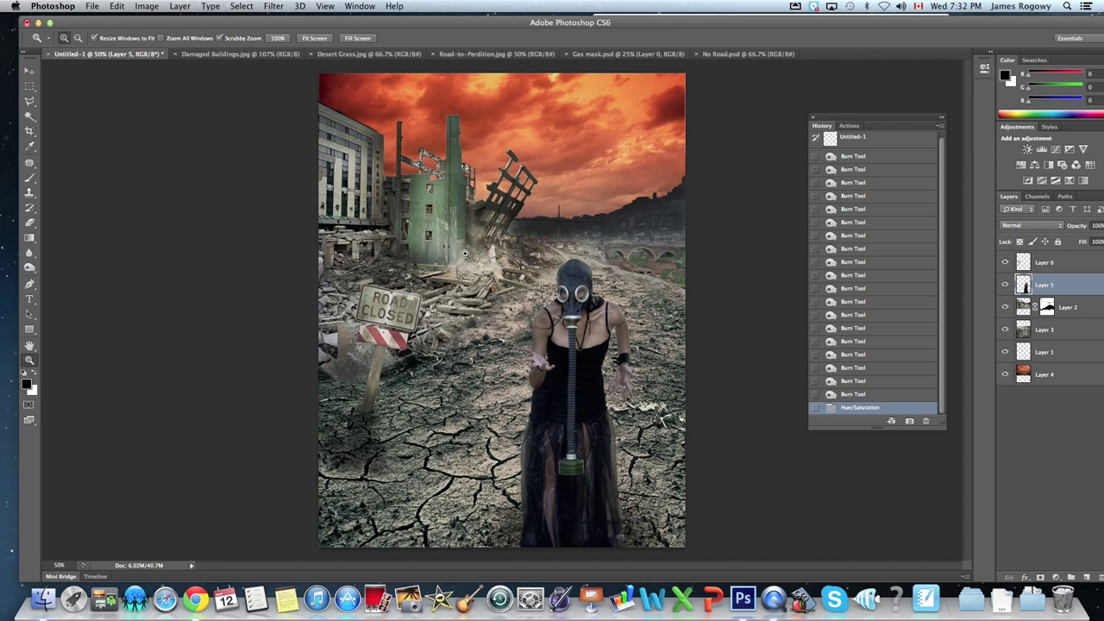
drag(368, 21, 345, 74)
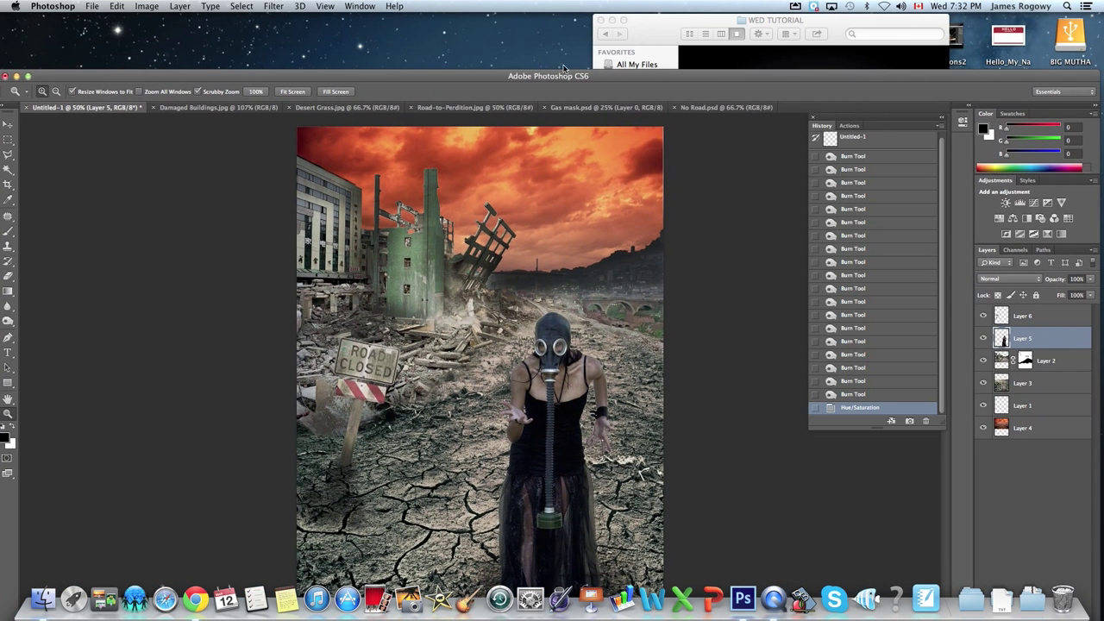
click(724, 30)
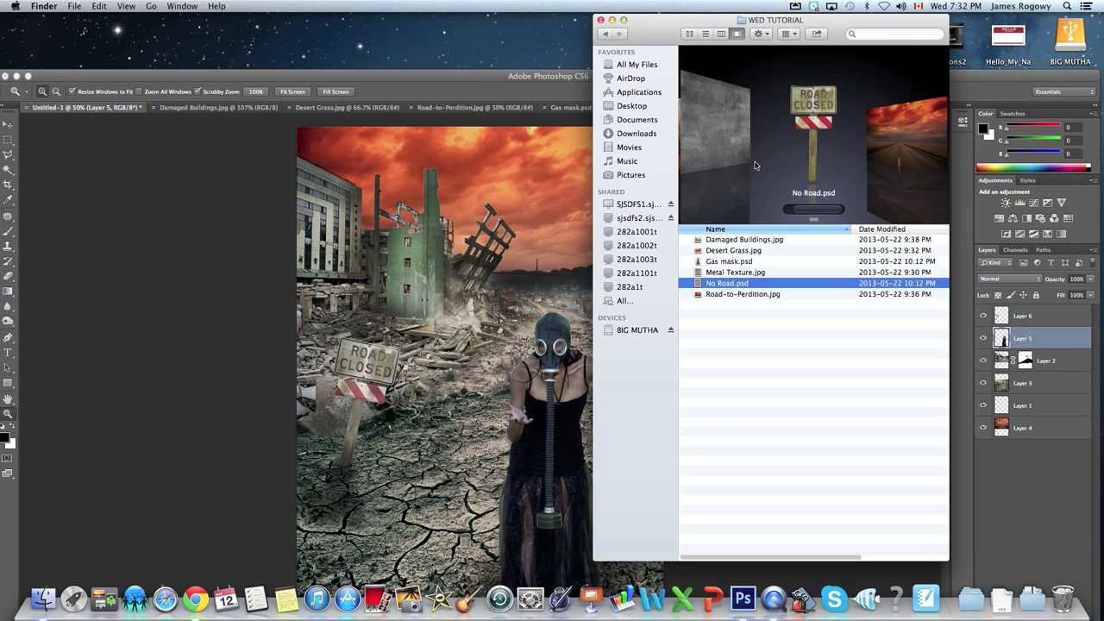
click(732, 274)
drag(731, 274, 743, 598)
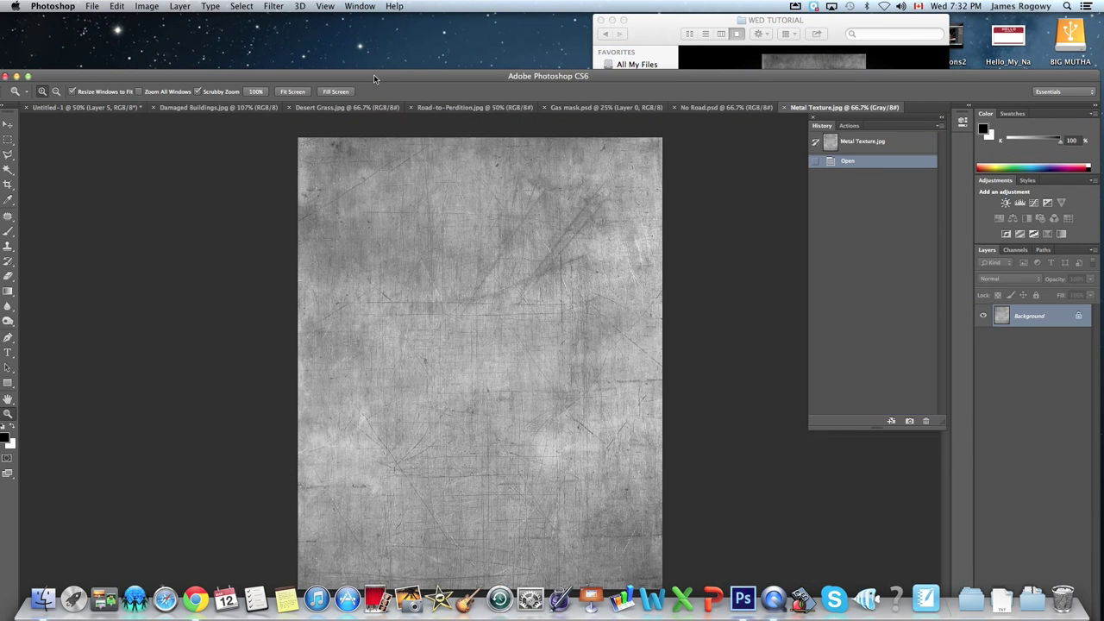
double_click(373, 79)
- Move the metal texture into the Untitled-1 composite as the topmost layer and align it with the canvas's upper-left corner
click(10, 76)
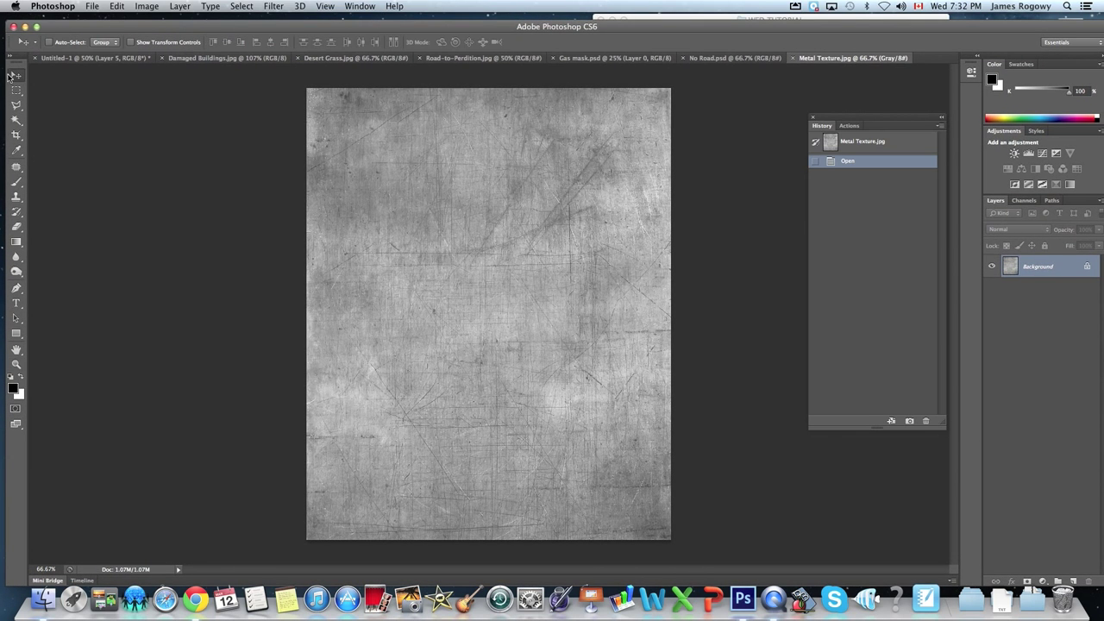
drag(457, 252, 532, 290)
drag(1009, 293, 1030, 266)
drag(518, 247, 458, 172)
click(456, 171)
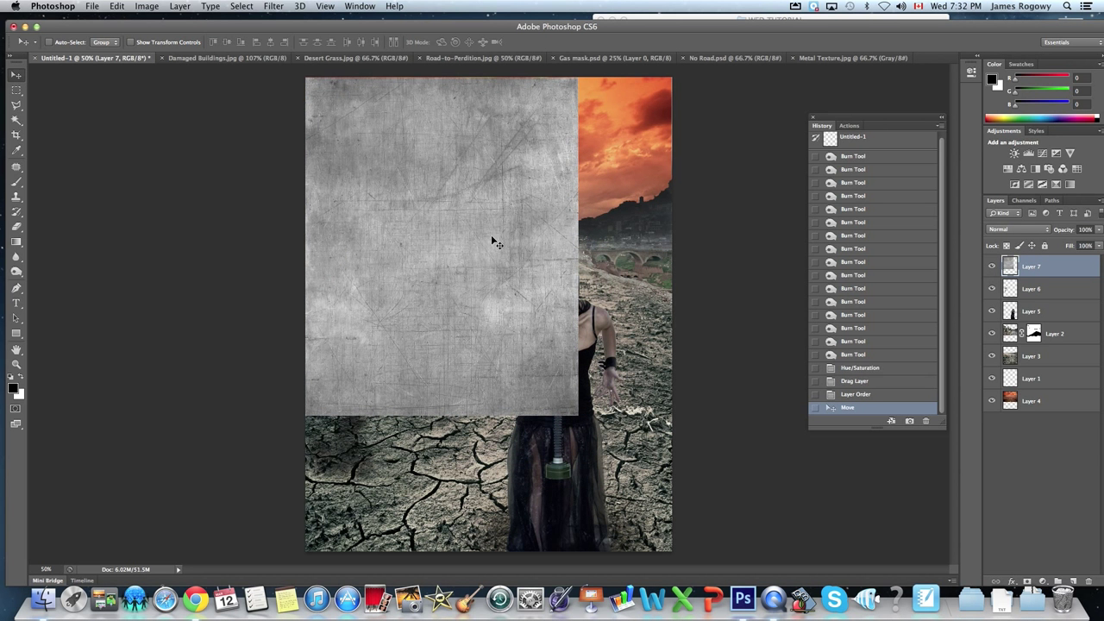
- Free Transform the metal texture to about 134% width and 140% height so it covers the whole canvas
key(ctrl+t)
drag(577, 415, 675, 551)
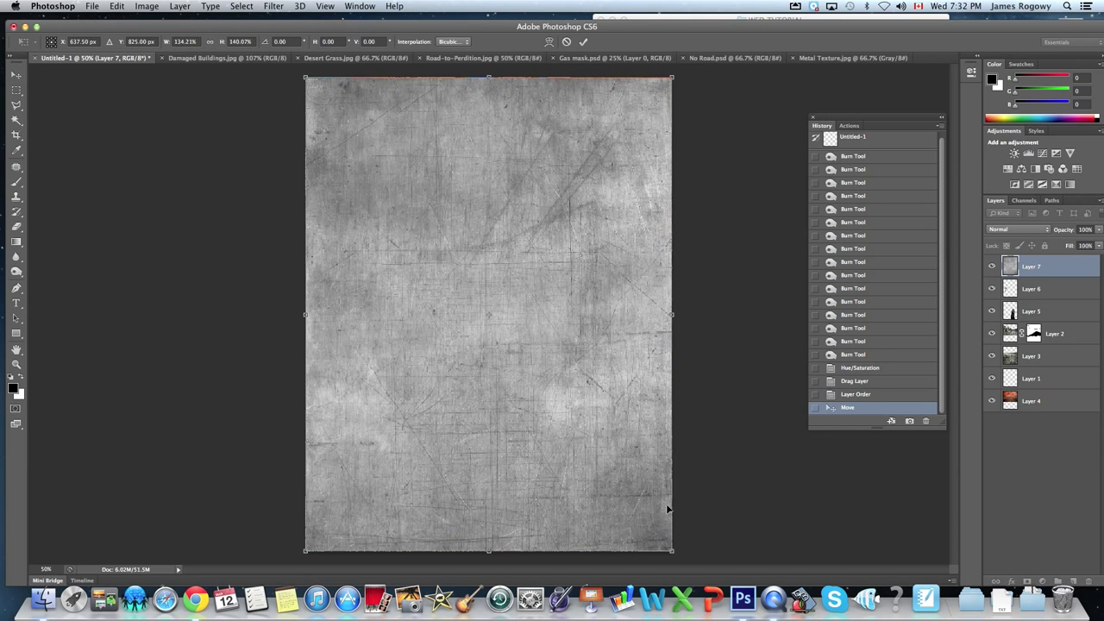
key(Return)
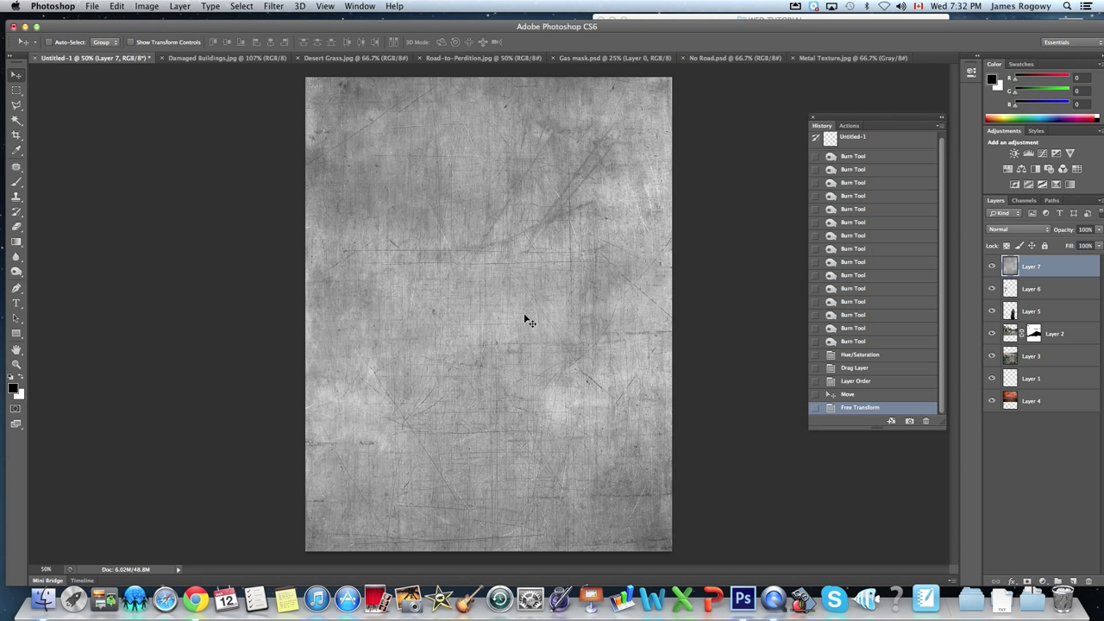
- Try Soft Light blending on the metal texture layer, then settle on Overlay
click(1017, 231)
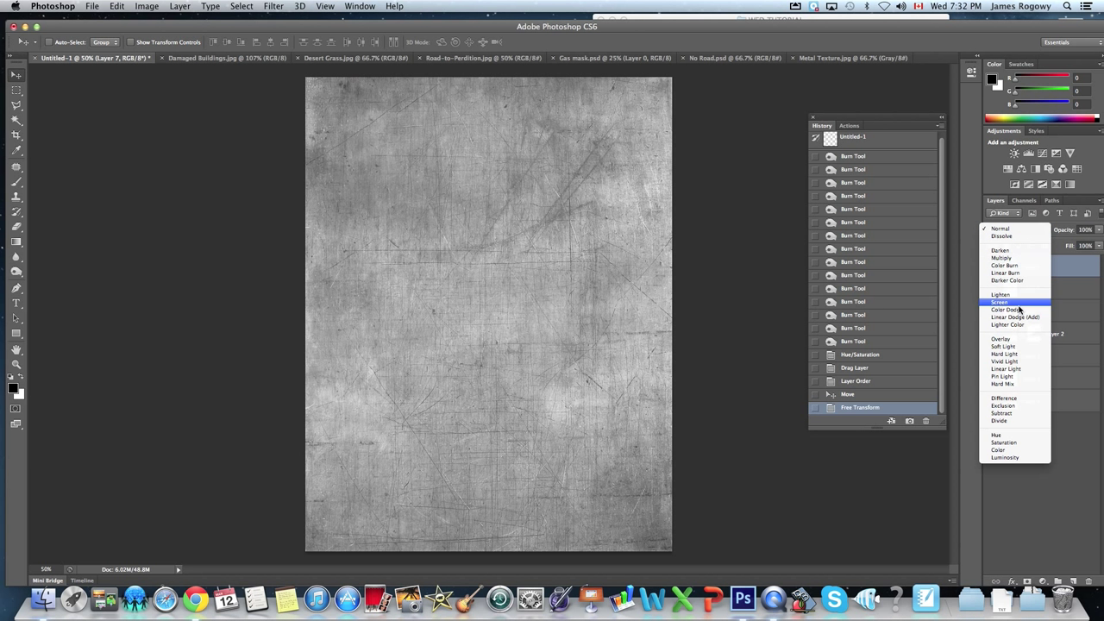
click(1014, 346)
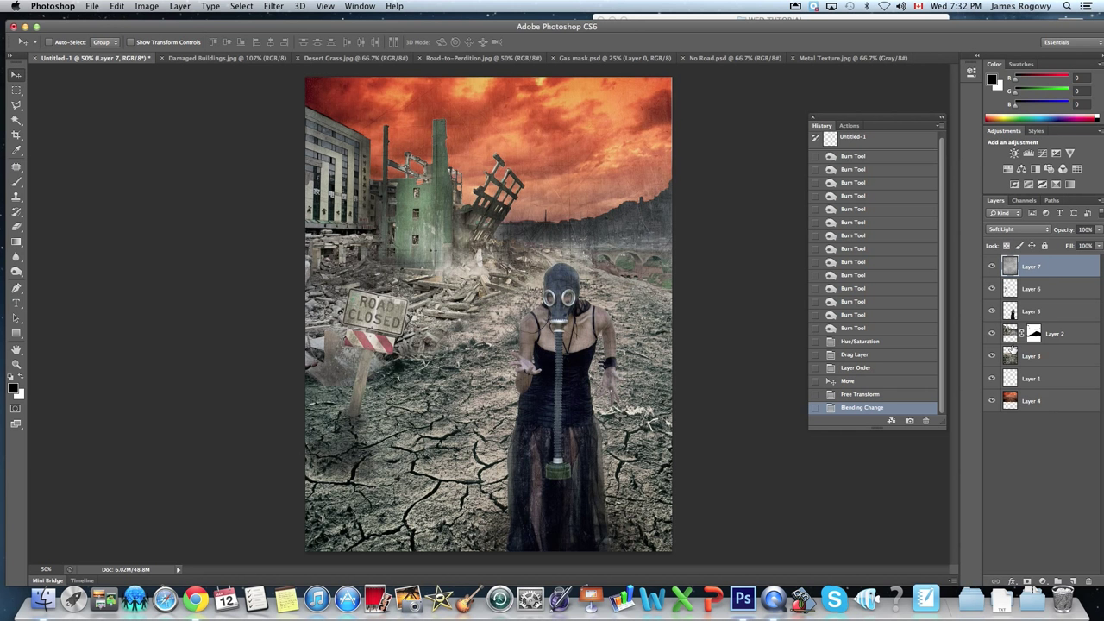
click(1007, 230)
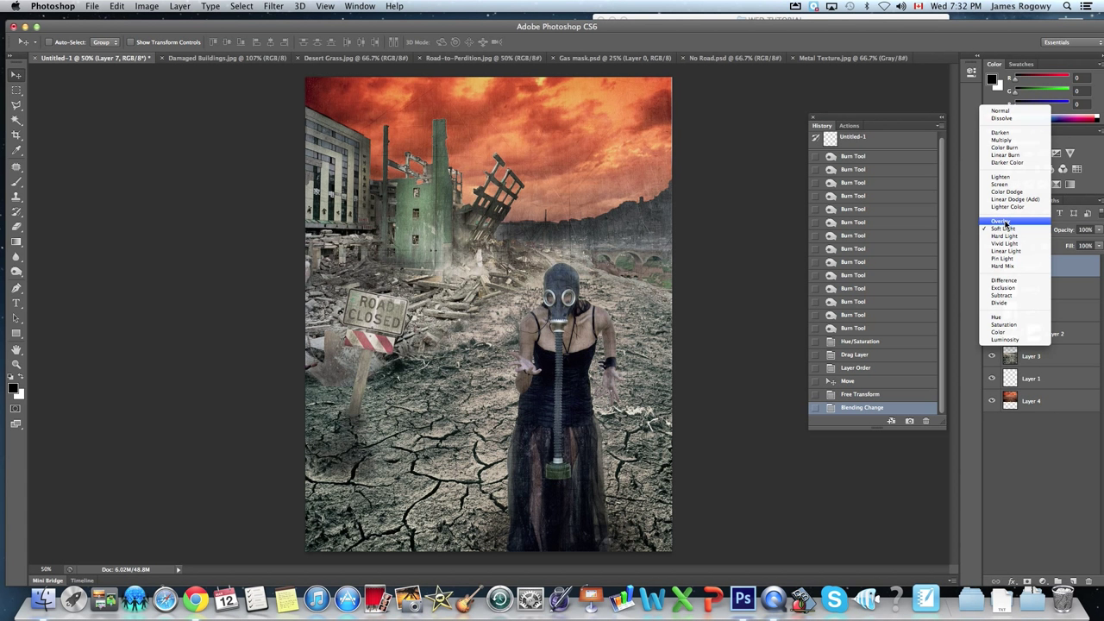
click(1003, 222)
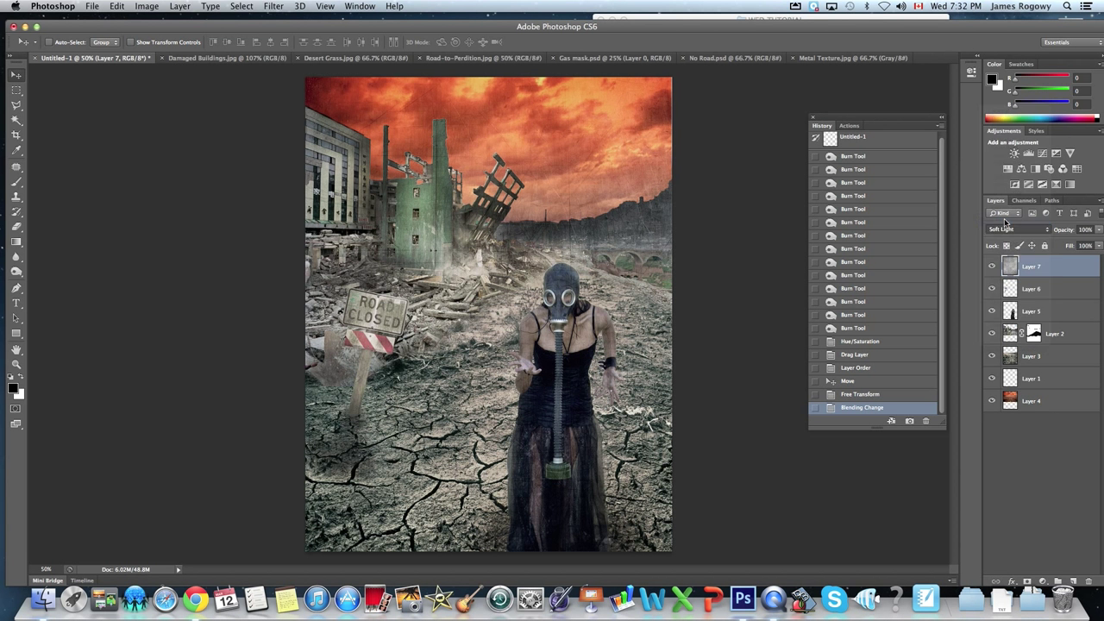
- Compare the composite with and without the metal texture overlay by toggling Layer 7's visibility
click(993, 268)
click(993, 267)
click(993, 267)
click(992, 267)
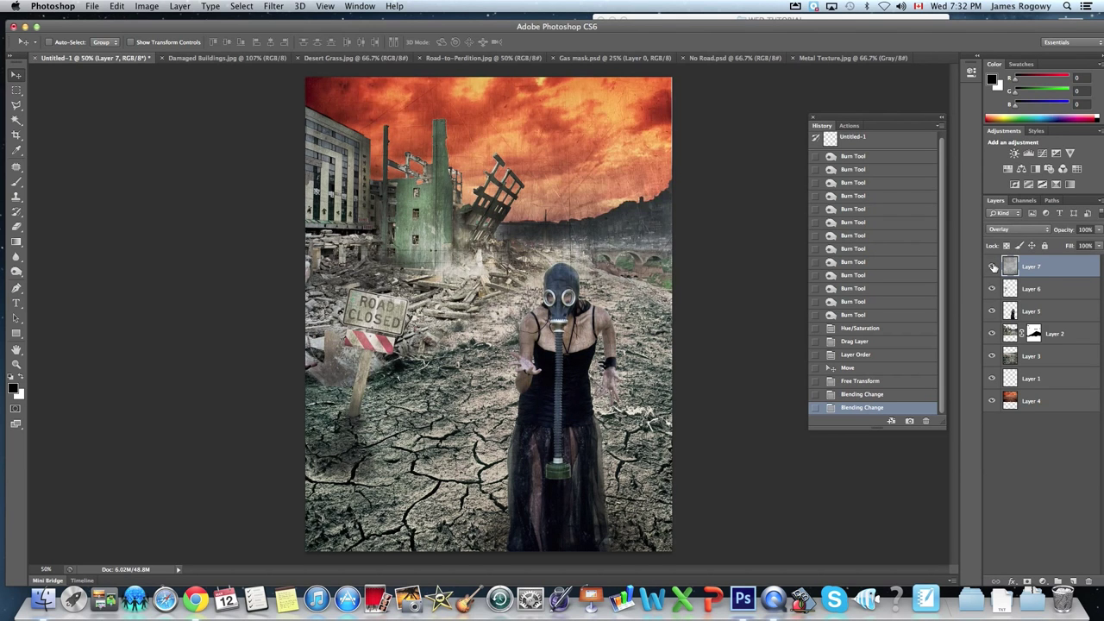
click(992, 267)
click(992, 267)
click(992, 267)
click(993, 268)
click(992, 267)
click(993, 267)
click(993, 267)
click(992, 268)
click(992, 267)
click(993, 267)
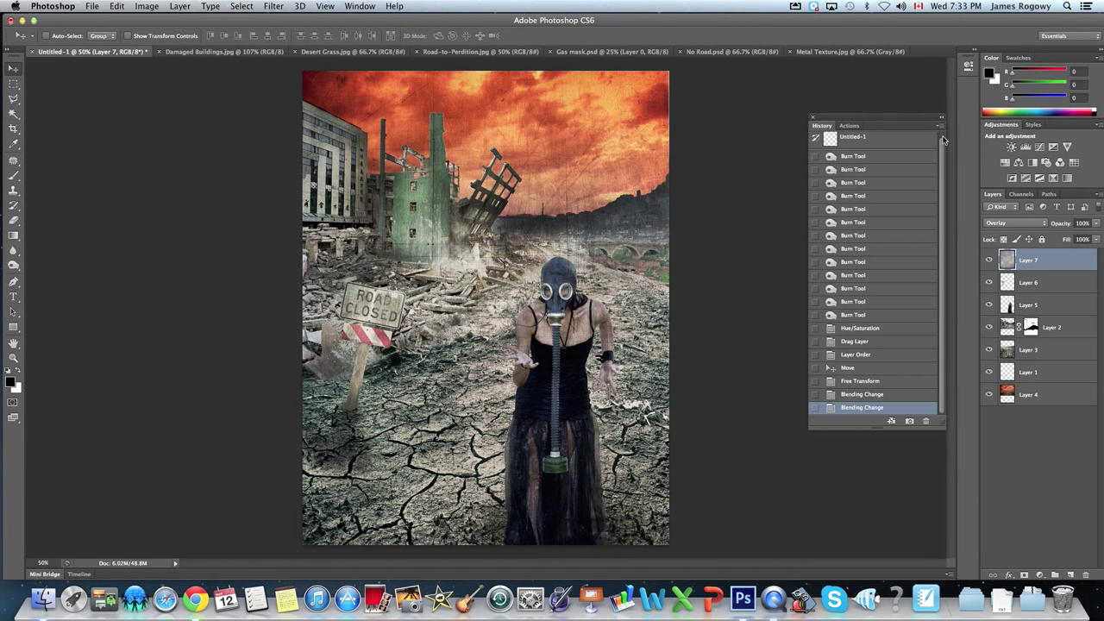
- Close the history list and add a Photo Filter adjustment layer above the metal texture layer
click(813, 119)
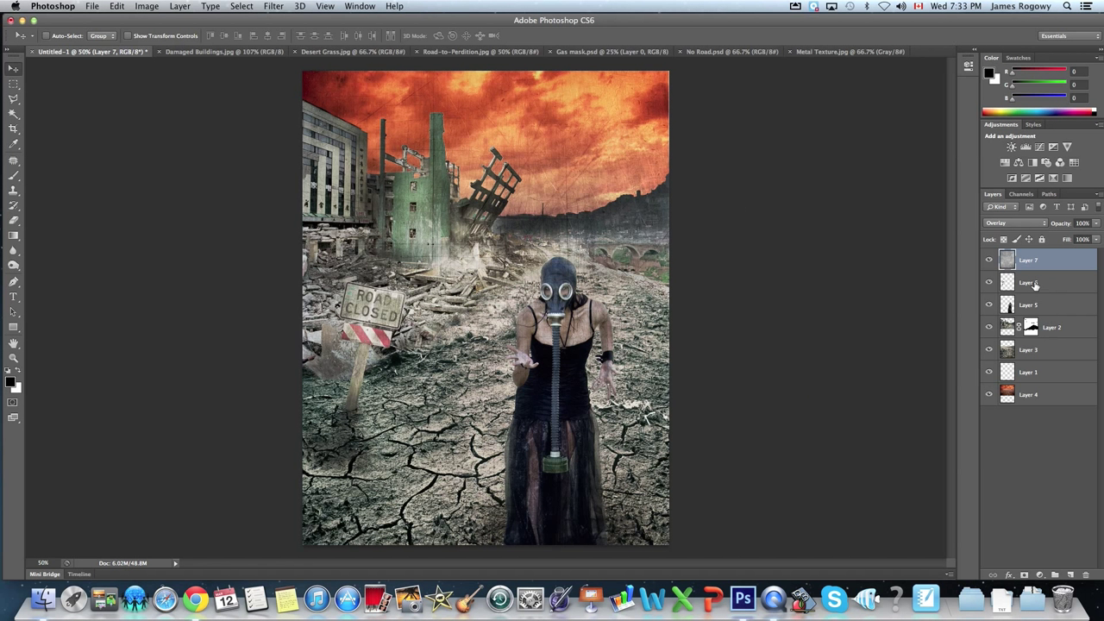
click(1042, 577)
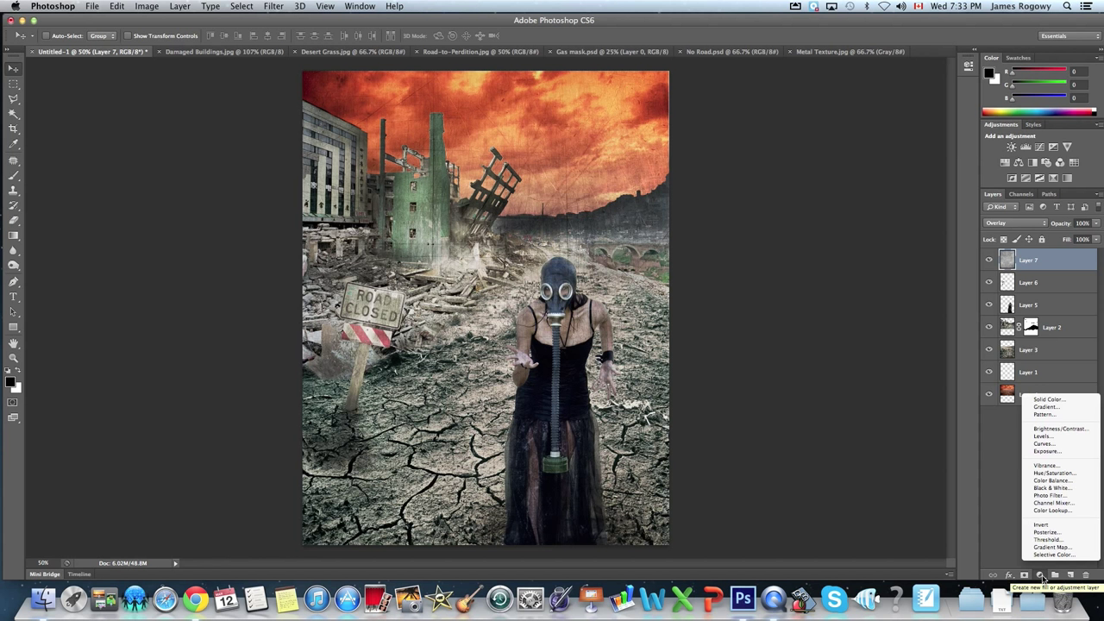
click(1043, 498)
drag(877, 62, 811, 143)
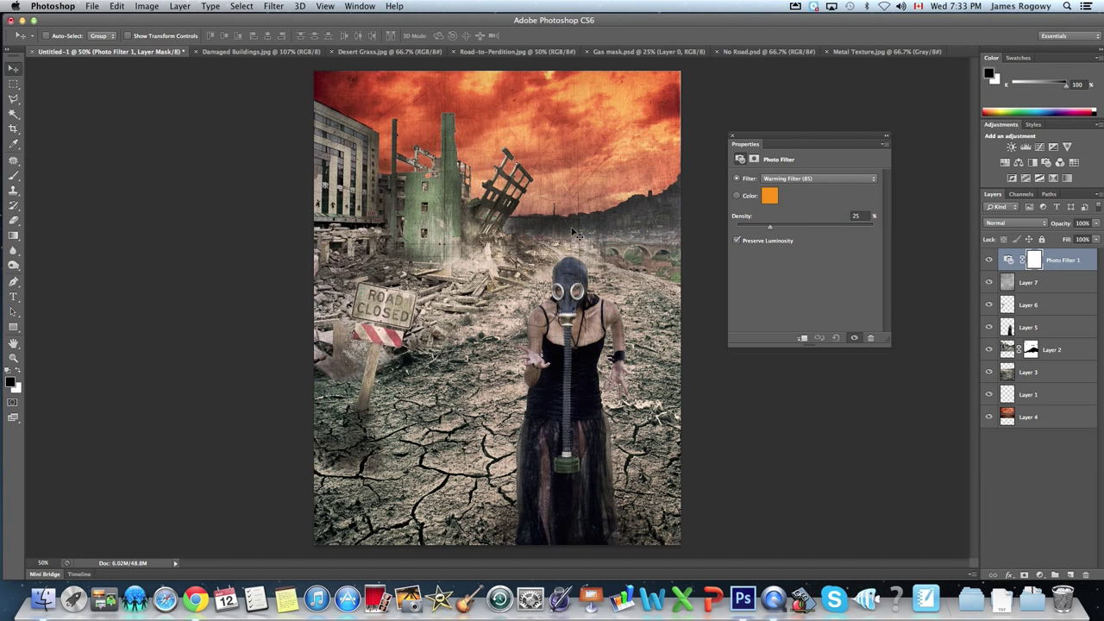
- Try various warming, cooling and colour presets on the Photo Filter adjustment to compare their tints
click(794, 179)
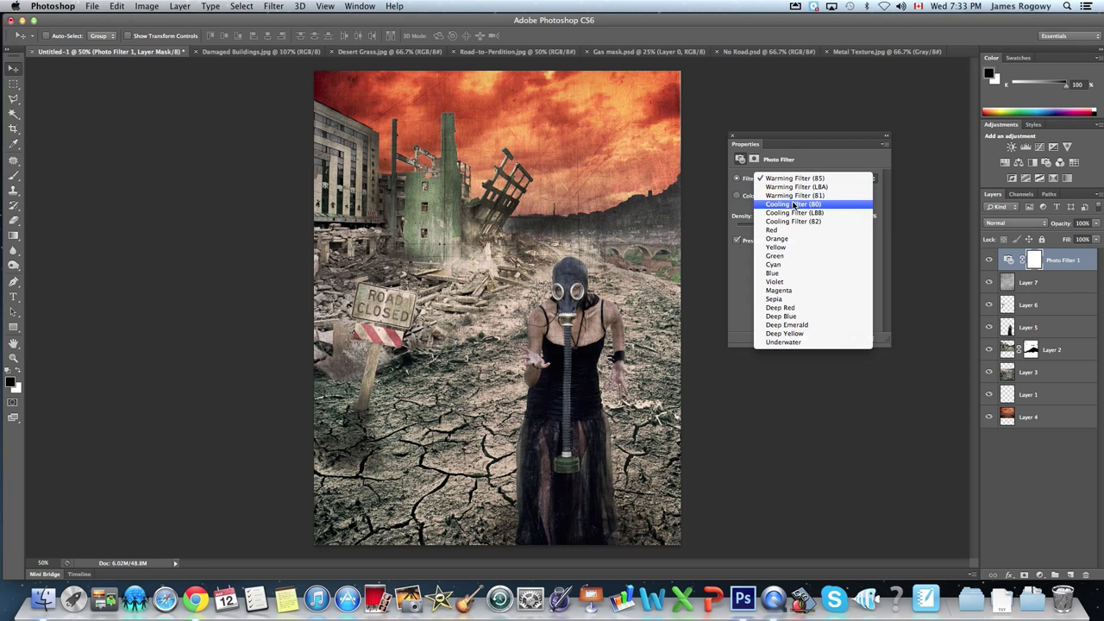
click(793, 187)
click(793, 179)
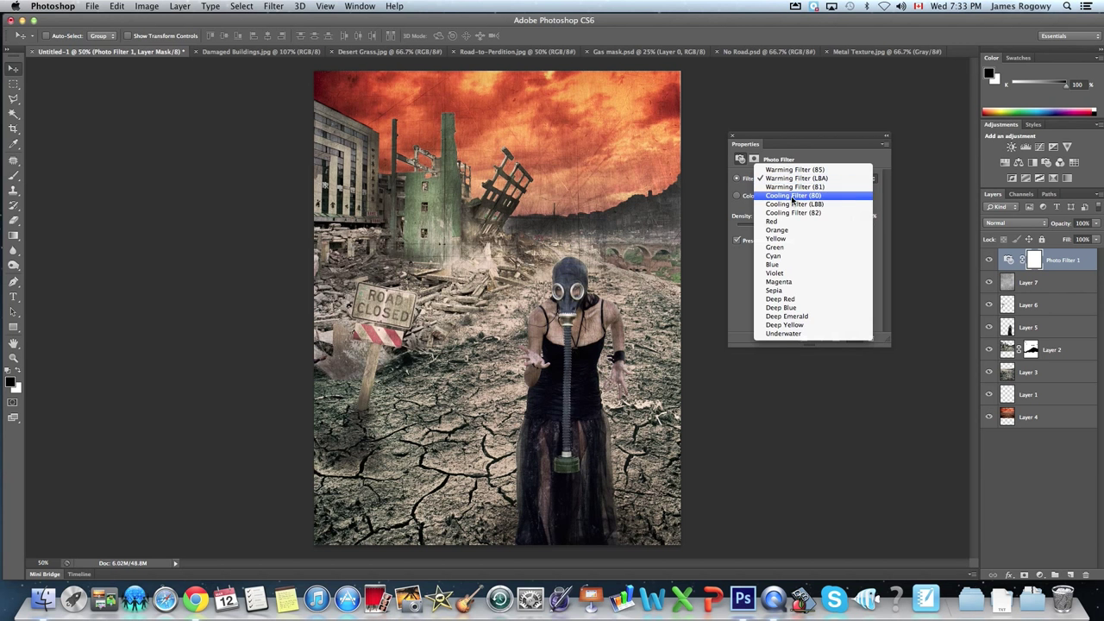
click(791, 203)
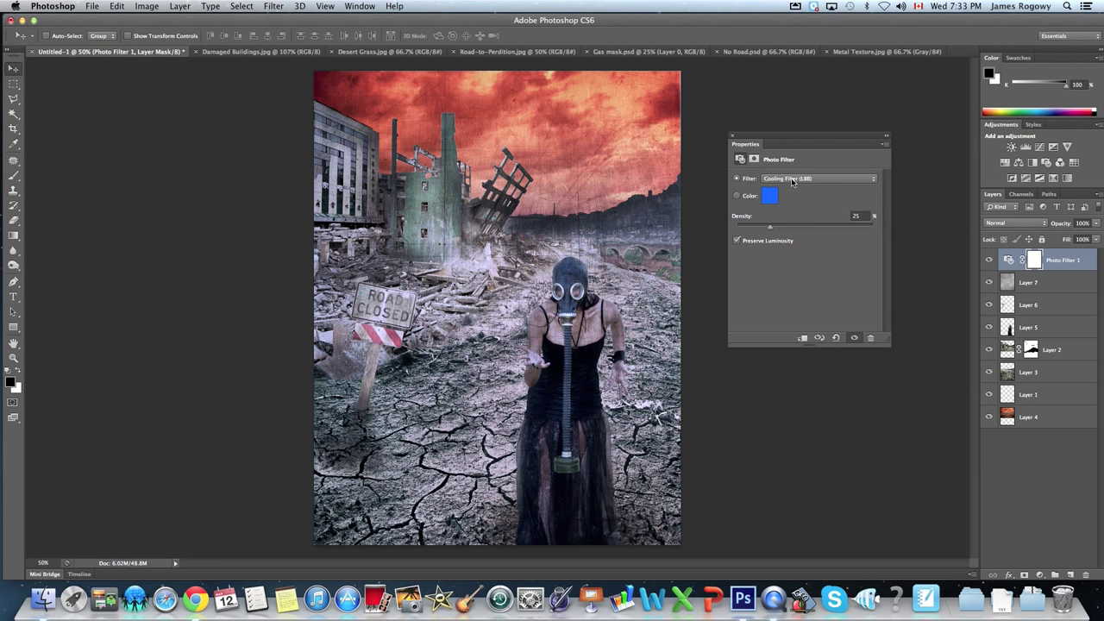
click(791, 180)
click(793, 173)
click(793, 179)
click(792, 195)
click(792, 180)
click(786, 189)
click(788, 181)
click(788, 189)
click(785, 182)
click(786, 196)
click(794, 180)
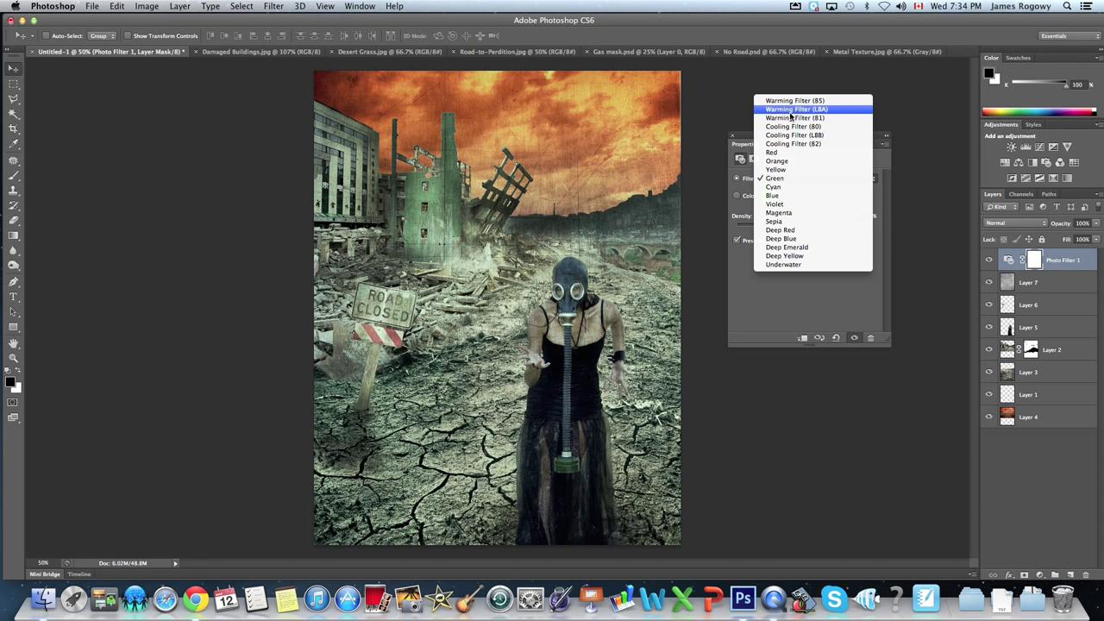
click(790, 112)
click(789, 182)
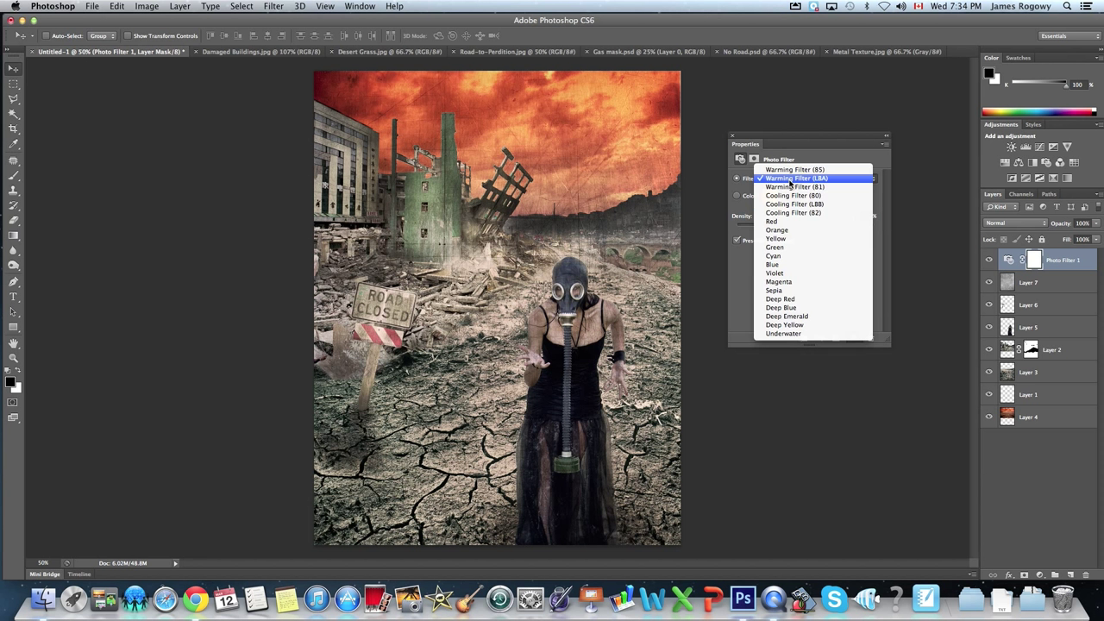
click(794, 207)
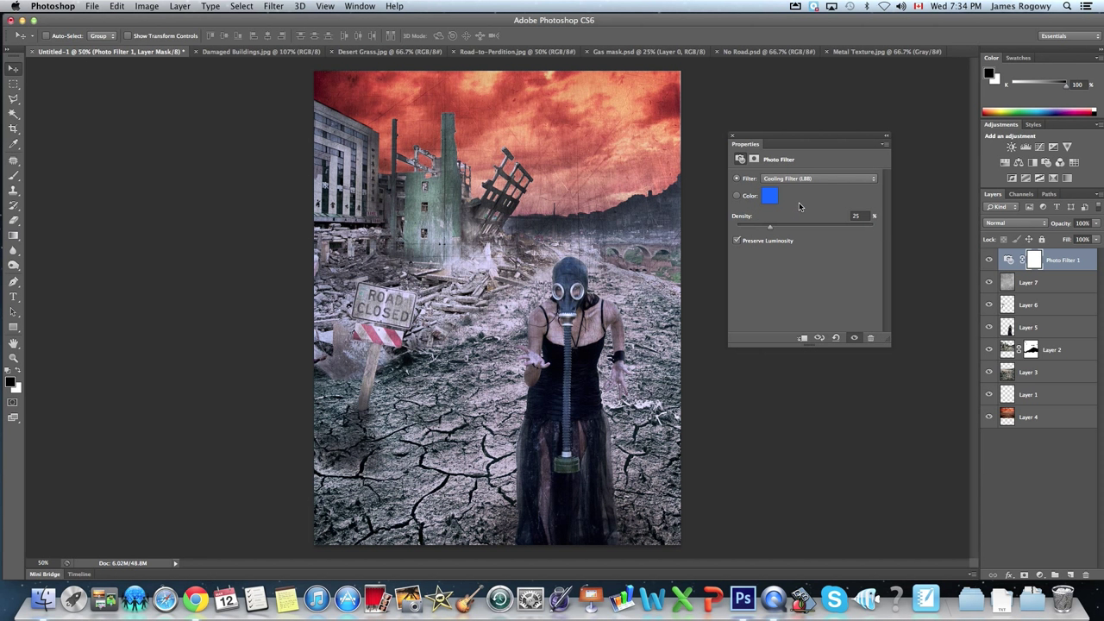
click(793, 181)
click(794, 173)
click(786, 181)
click(792, 157)
- Set the photo filter to Cooling Filter (80) with a density of 43%
click(794, 181)
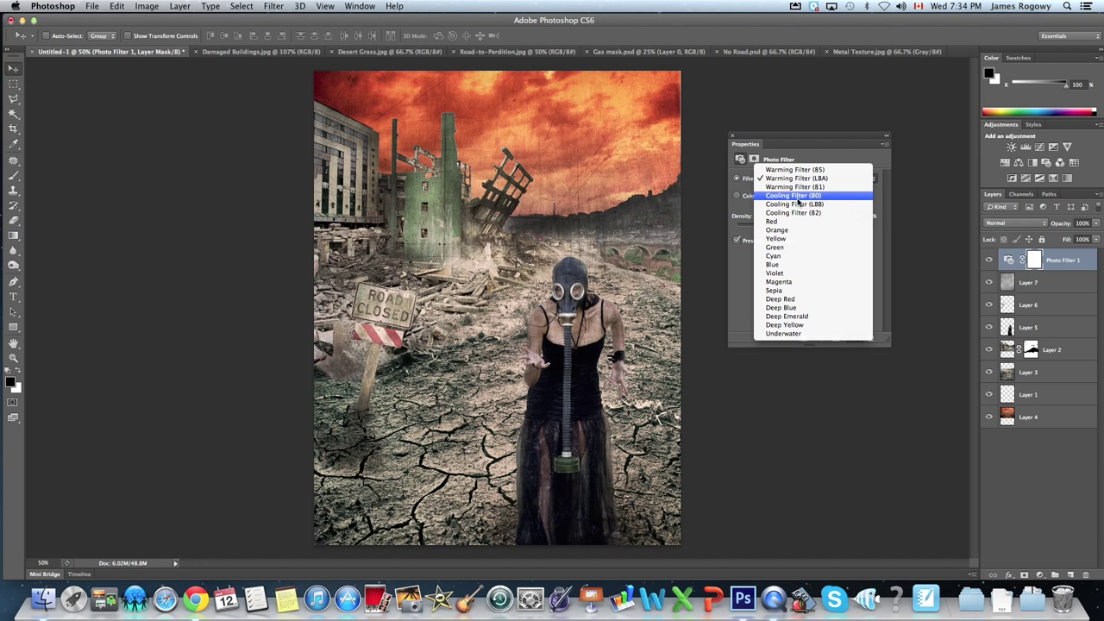
click(798, 202)
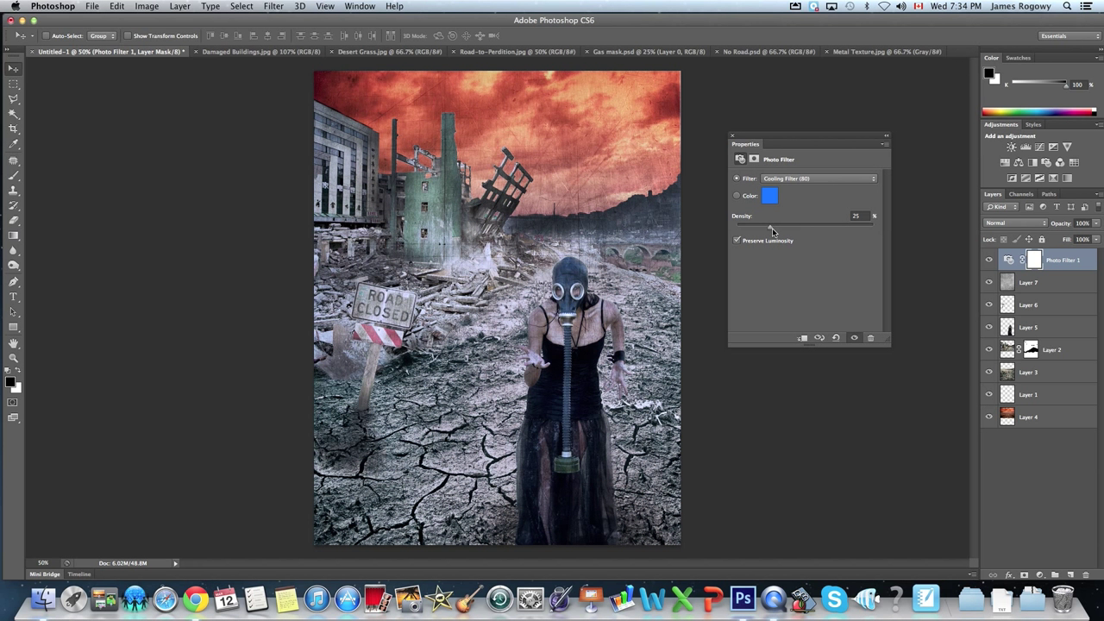
drag(772, 230, 814, 233)
drag(853, 233, 795, 229)
drag(798, 228, 797, 232)
click(887, 137)
- Add a Color Balance adjustment layer with midtones at Cyan-Red +14, Magenta-Green -1 and Yellow-Blue -2
click(1039, 574)
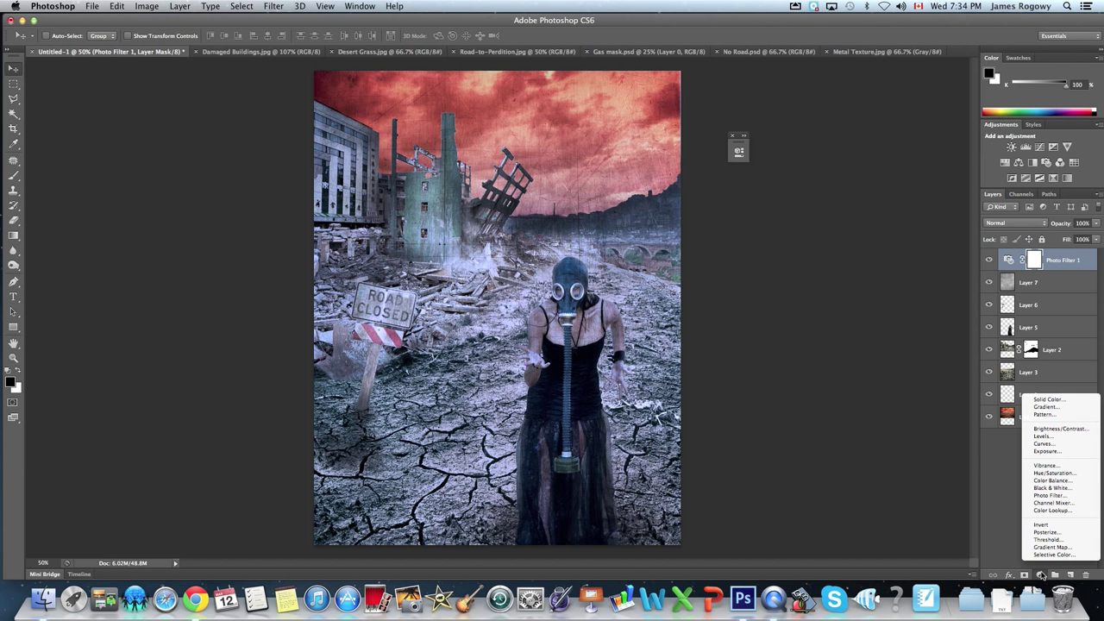
click(1050, 481)
drag(619, 147, 797, 255)
drag(802, 316, 811, 316)
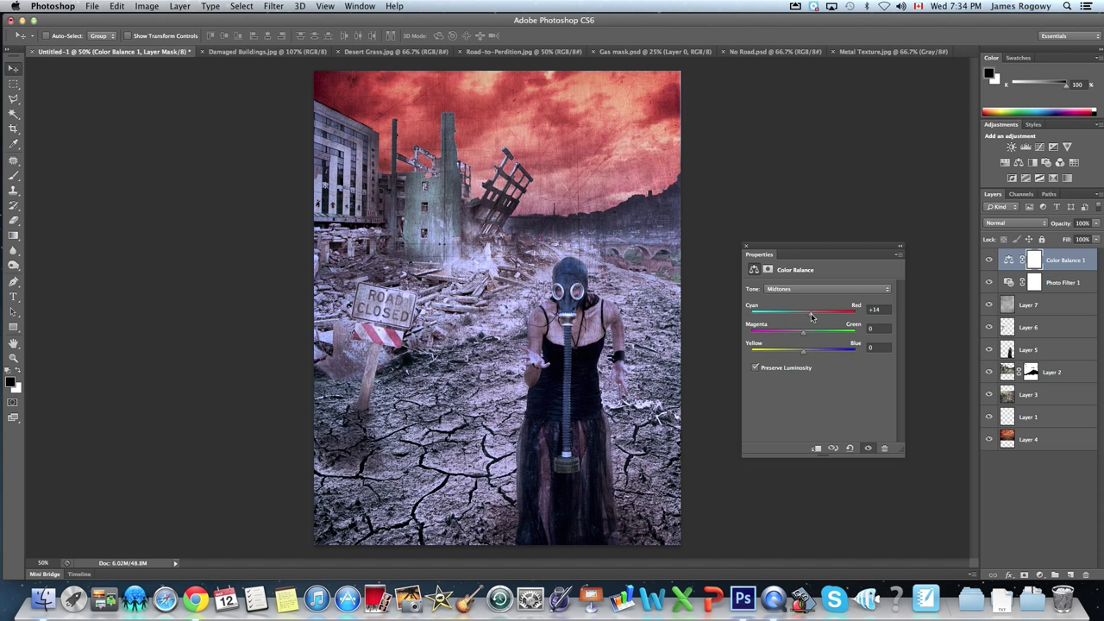
drag(797, 336, 807, 337)
mouse_move(802, 353)
mouse_down()
mouse_move(787, 355)
mouse_move(802, 355)
mouse_up()
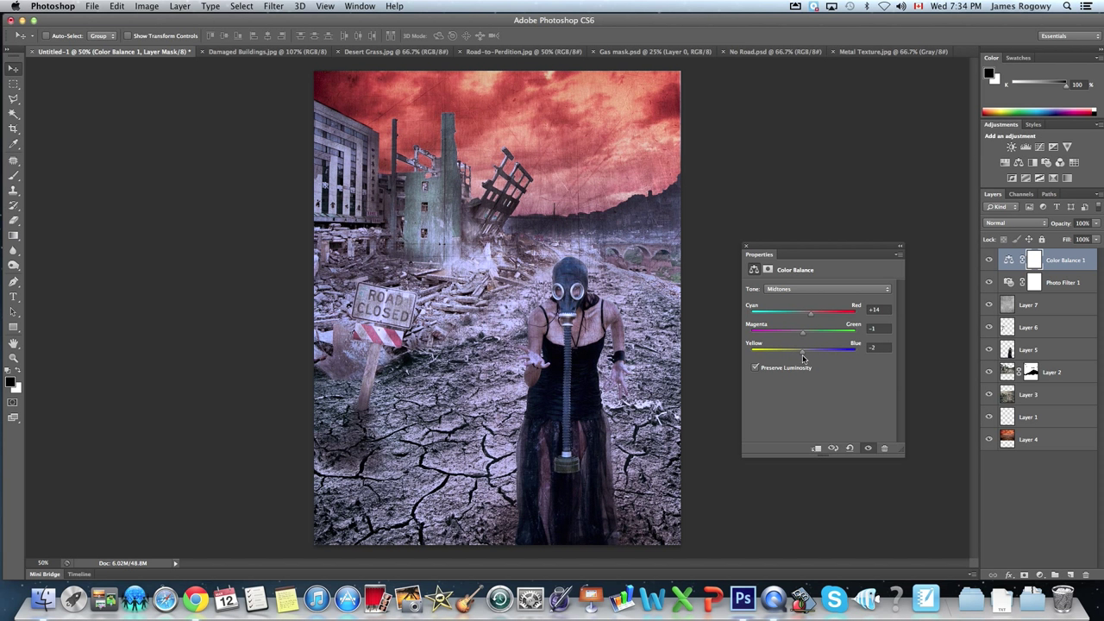
click(746, 247)
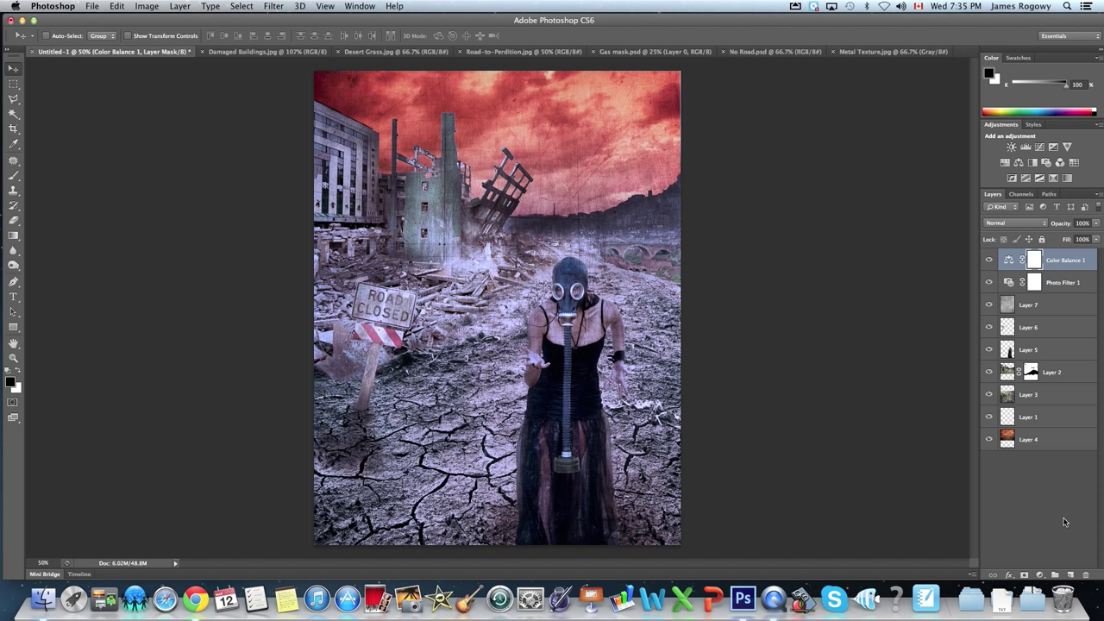
- Create a new topmost layer and fill it with black
click(1070, 574)
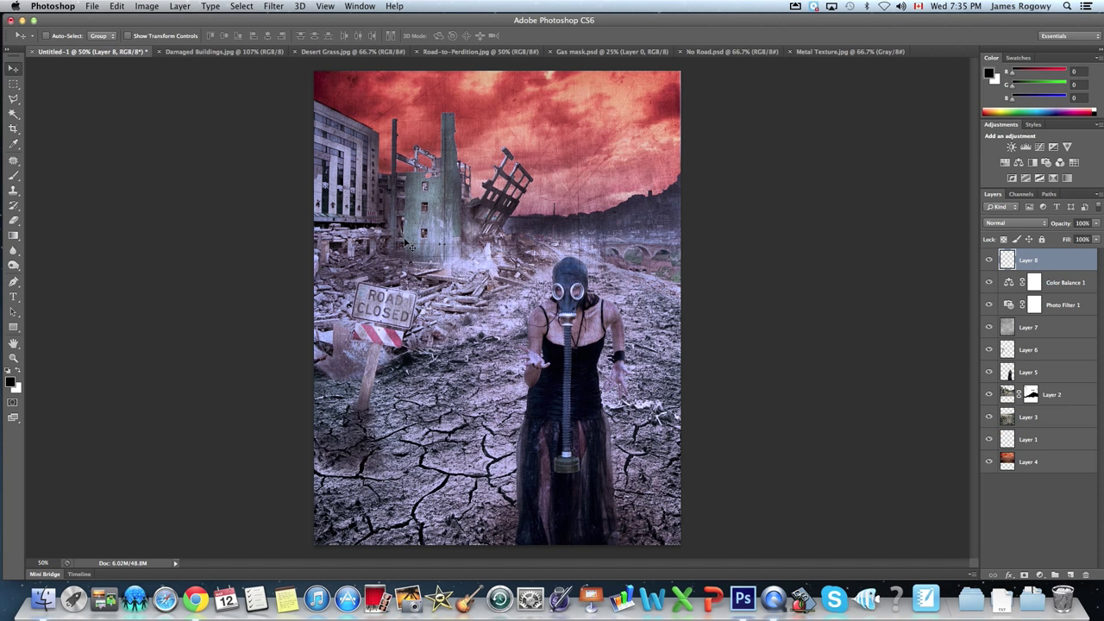
click(117, 6)
click(125, 195)
click(435, 244)
click(414, 319)
click(532, 233)
key(v)
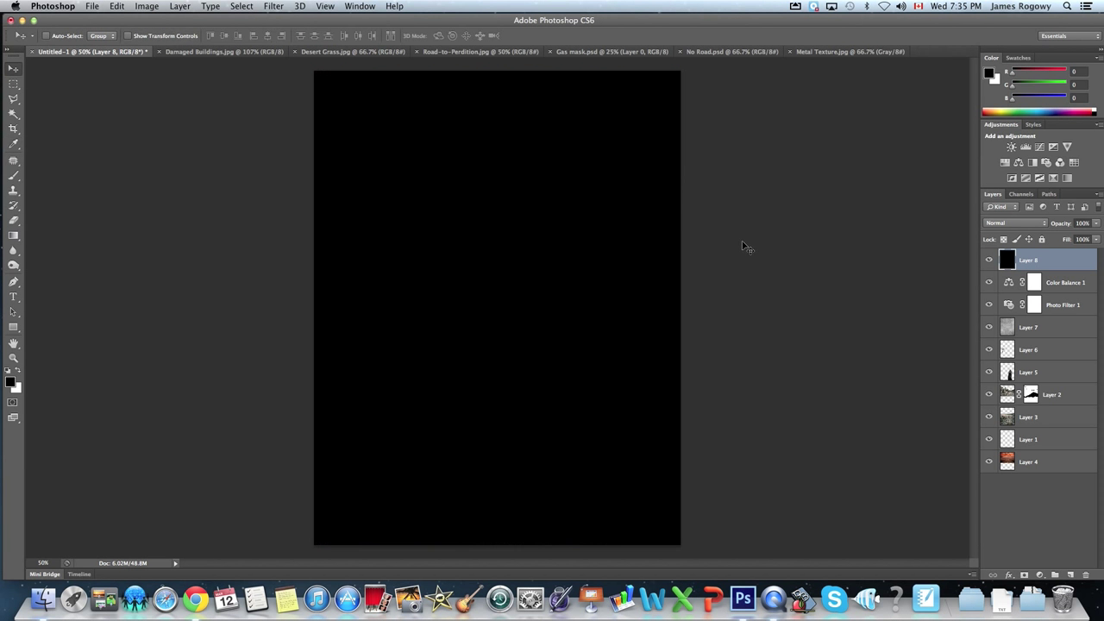
- Lower the black layer's opacity to 60% and add a layer mask to it
click(1096, 224)
drag(1092, 237, 1075, 237)
click(1041, 269)
click(1025, 576)
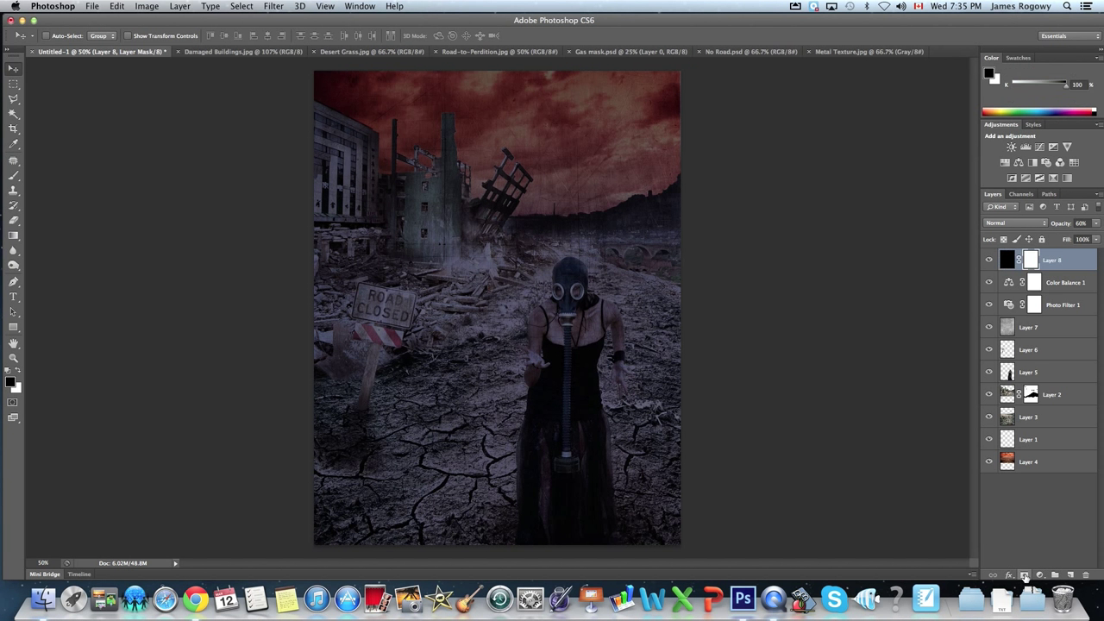
- Paint black on Layer 8's mask with a soft brush up to 700 px, revealing the scene and leaving darkened edges as a vignette
click(13, 177)
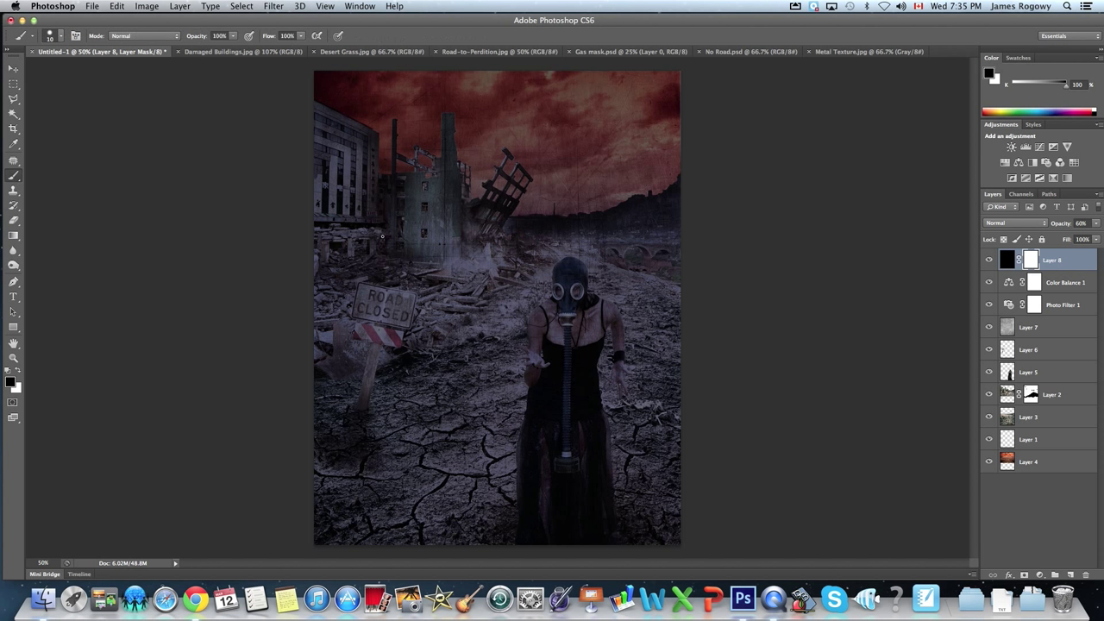
key(bracketright)
key(bracketright)
key(bracketright)
key(bracketright)
key(bracketright)
key(bracketright)
key(bracketright)
key(bracketright)
key(bracketright)
key(bracketright)
key(bracketright)
key(bracketright)
key(bracketright)
key(bracketright)
key(bracketright)
click(52, 36)
click(20, 97)
key(Return)
key(bracketright)
mouse_move(556, 298)
mouse_down()
mouse_move(535, 321)
mouse_move(569, 368)
mouse_up()
key(bracketright)
key(bracketright)
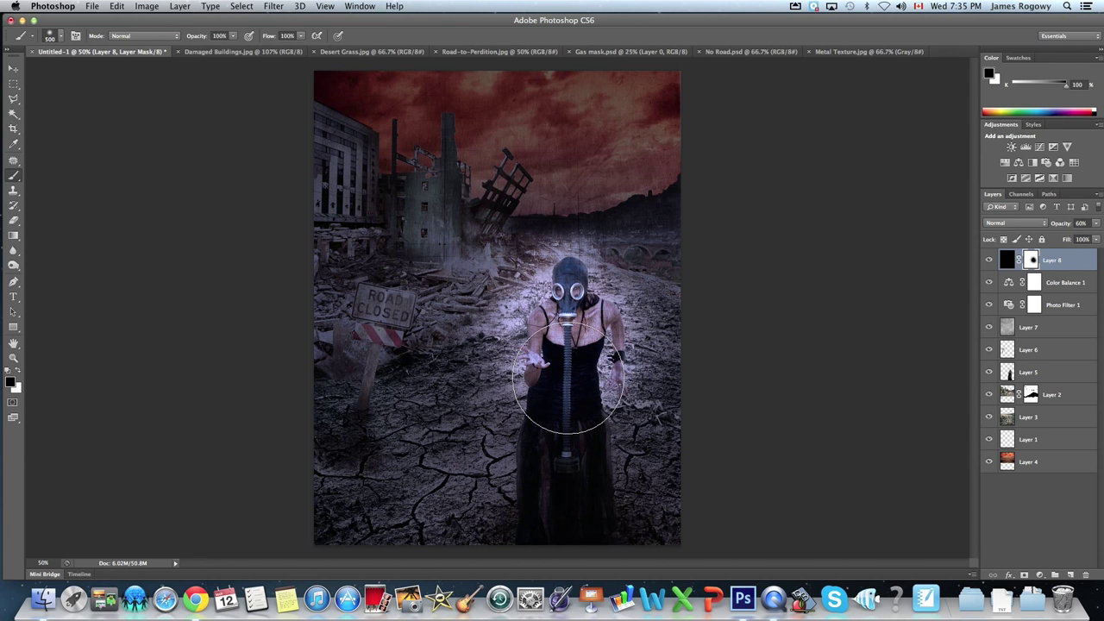
mouse_move(538, 439)
mouse_down()
mouse_move(529, 419)
mouse_move(569, 431)
mouse_move(522, 336)
mouse_move(448, 423)
mouse_move(388, 396)
mouse_move(371, 345)
mouse_move(483, 250)
mouse_move(354, 242)
mouse_move(466, 177)
mouse_move(370, 173)
mouse_move(362, 190)
mouse_move(595, 224)
mouse_move(574, 242)
mouse_move(685, 217)
mouse_move(655, 251)
mouse_move(638, 380)
mouse_move(554, 419)
mouse_move(492, 406)
mouse_move(345, 443)
mouse_move(393, 206)
mouse_up()
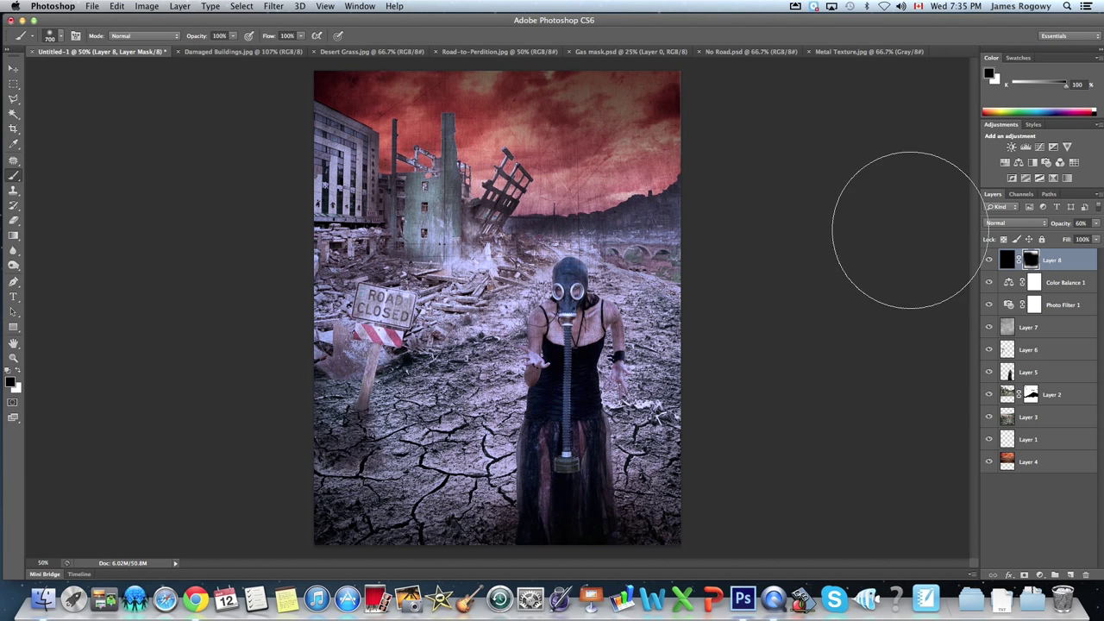
- Set the opacity of the black vignette layer to 67%
click(1095, 224)
drag(1074, 239, 1090, 239)
drag(1080, 238, 1078, 238)
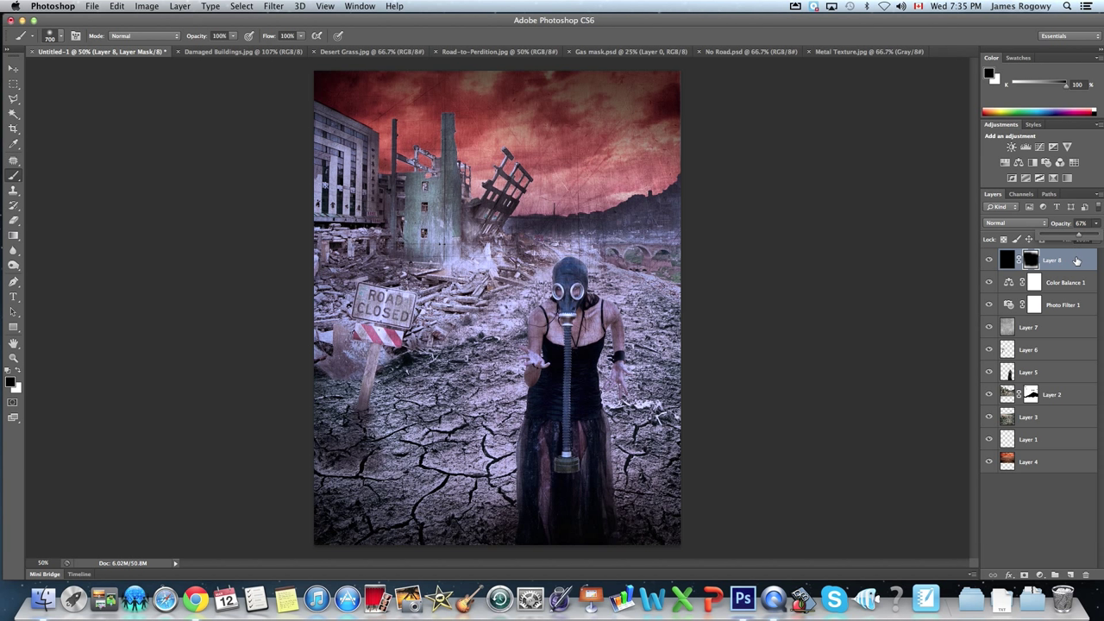
click(1069, 290)
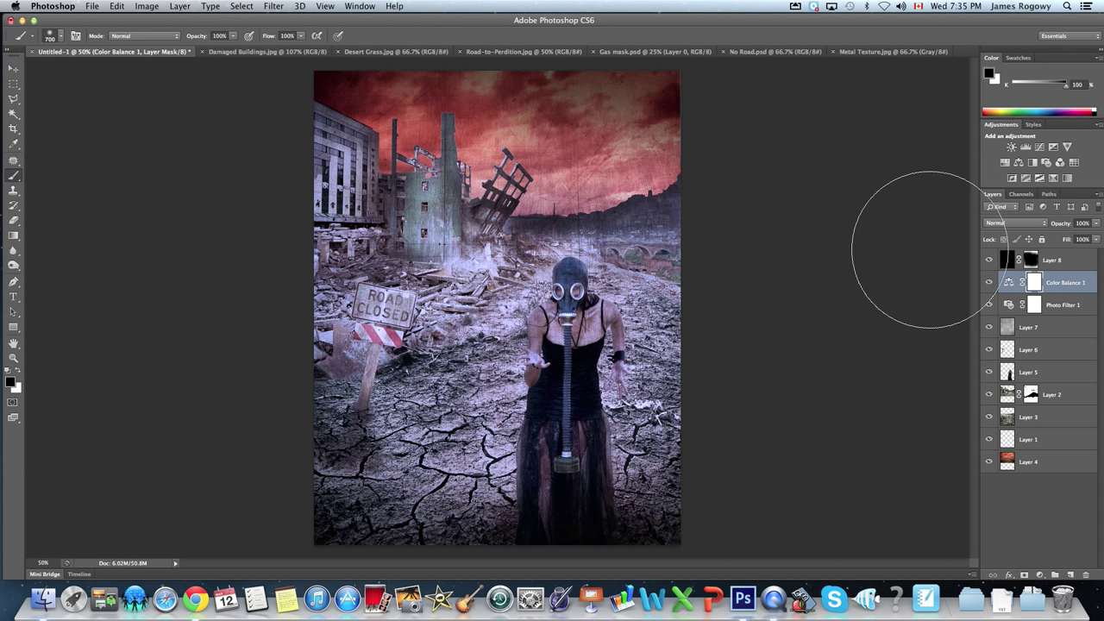
- Reopen the Photo Filter 1 settings, compare presets, and choose Warming Filter (85) with a density of 47%
double_click(1061, 307)
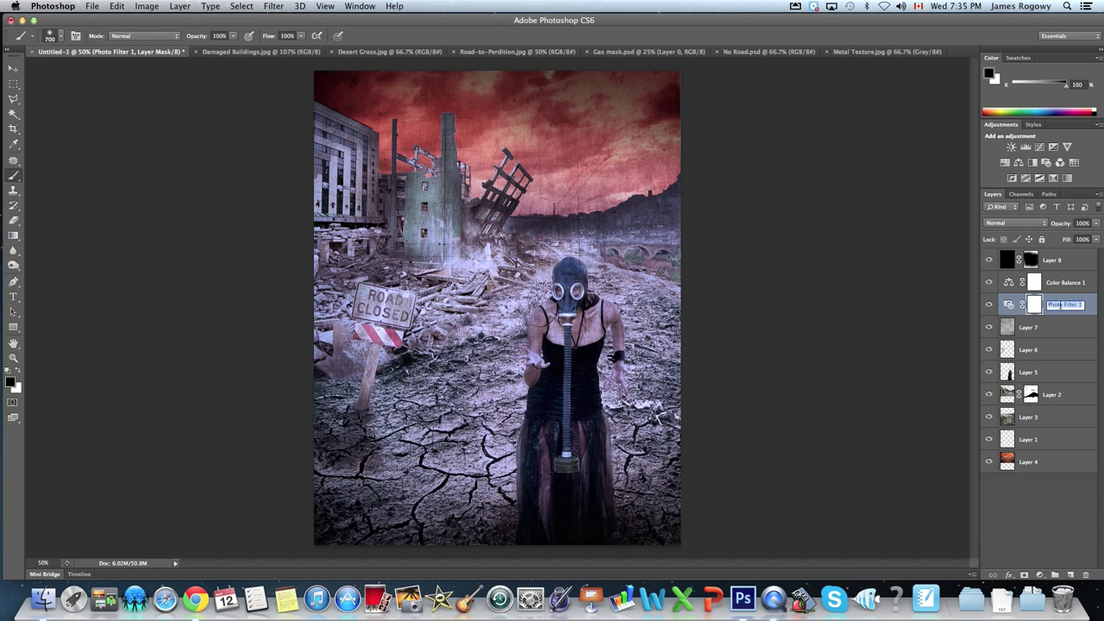
double_click(1008, 304)
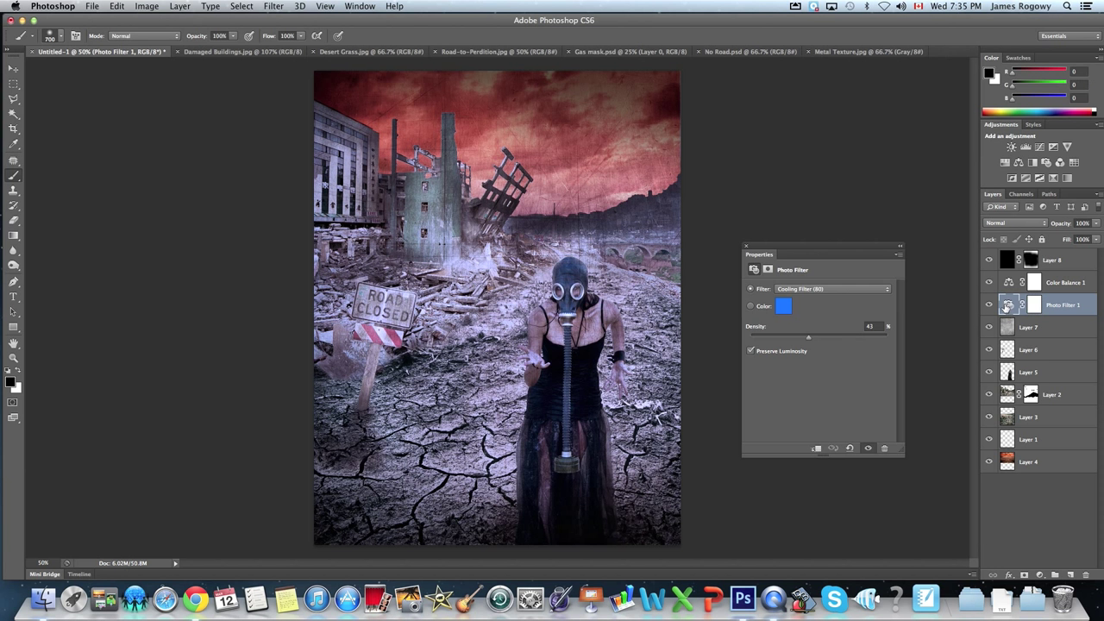
click(815, 289)
click(807, 274)
click(805, 290)
click(805, 290)
click(805, 289)
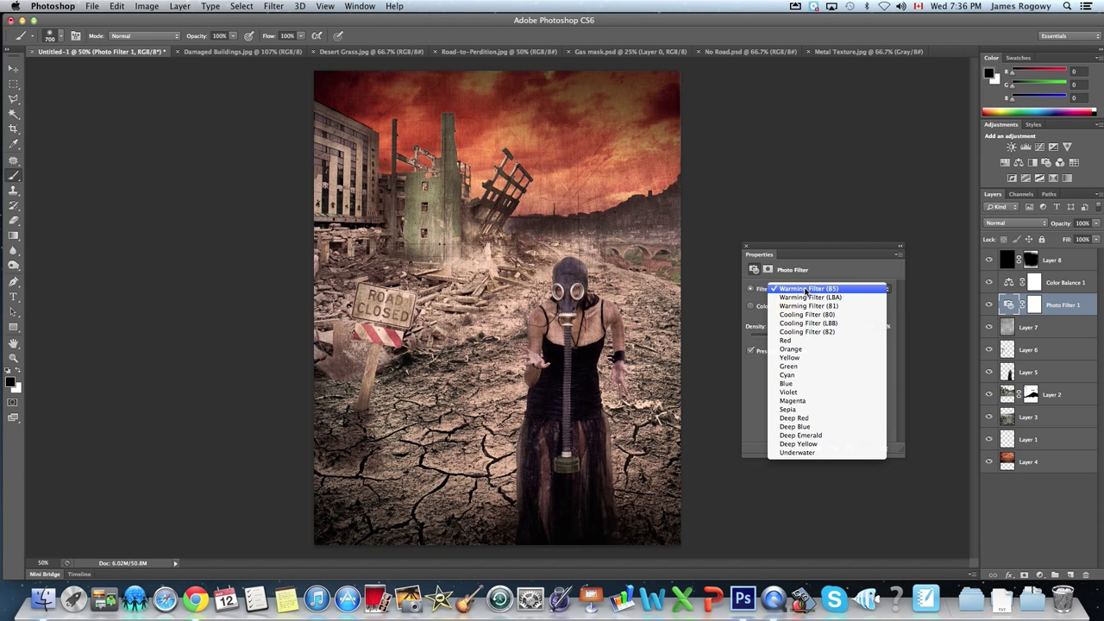
click(807, 305)
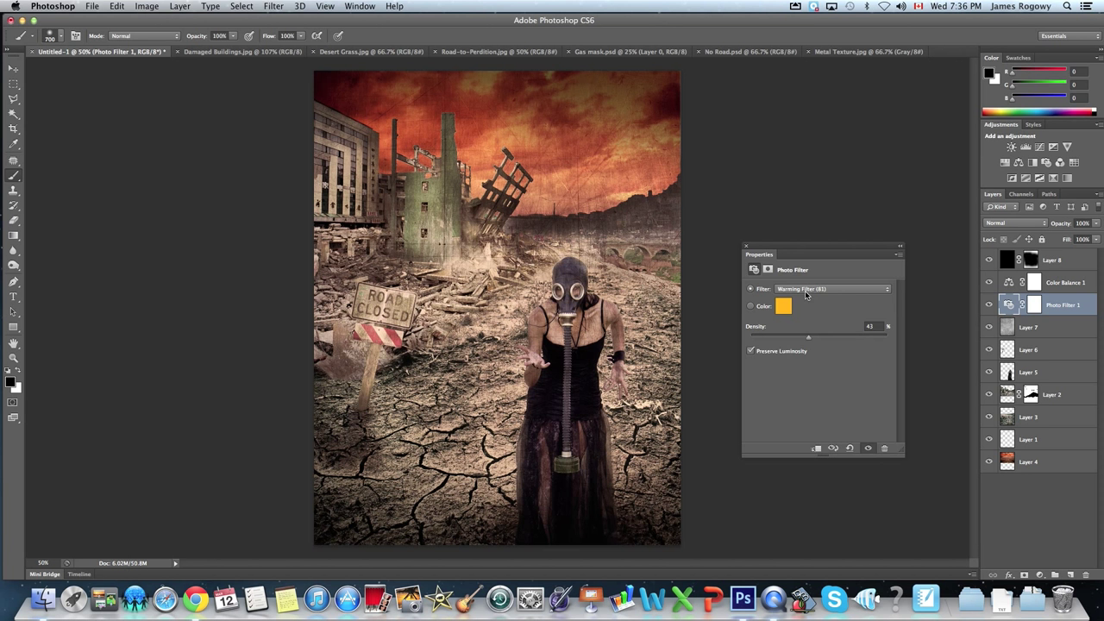
click(805, 293)
click(805, 306)
click(805, 291)
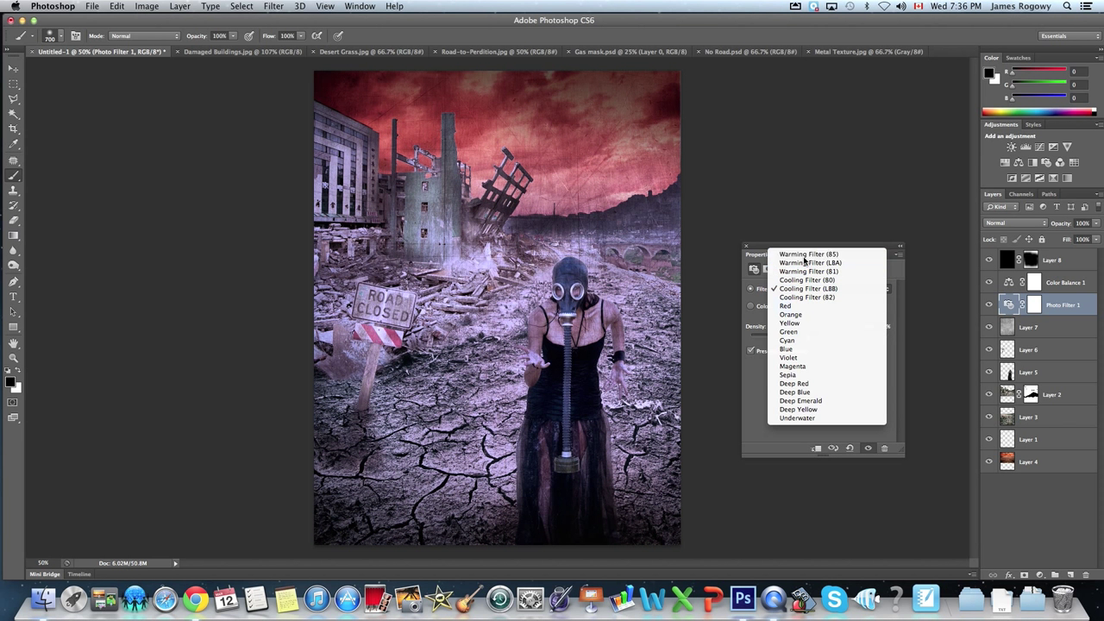
click(806, 254)
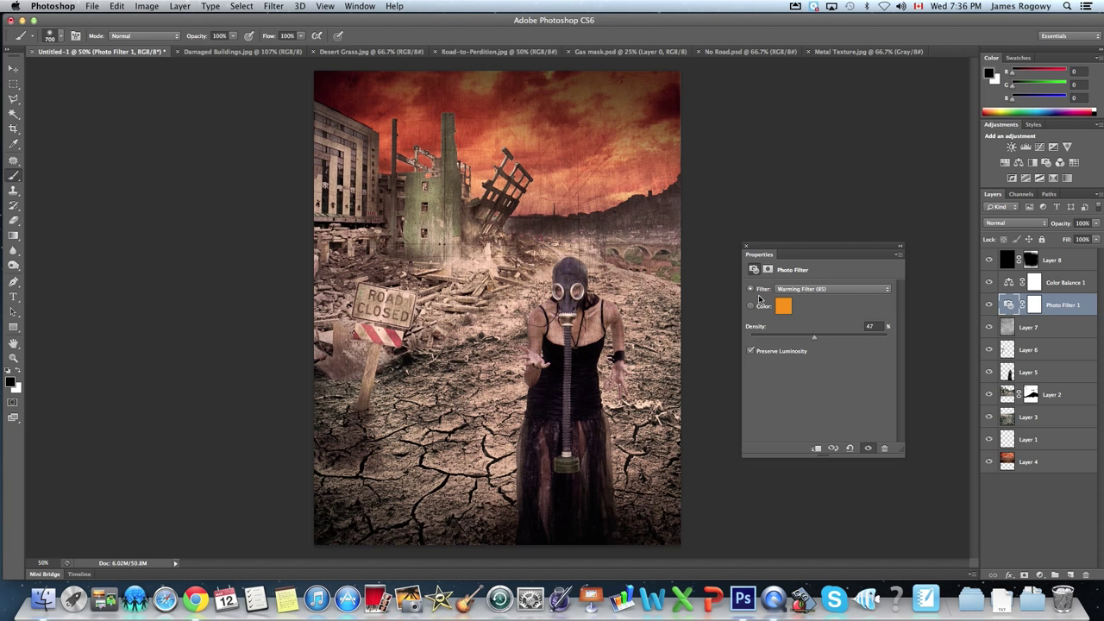
- Reopen the Color Balance 1 adjustment and shift its midtones further towards red
click(747, 247)
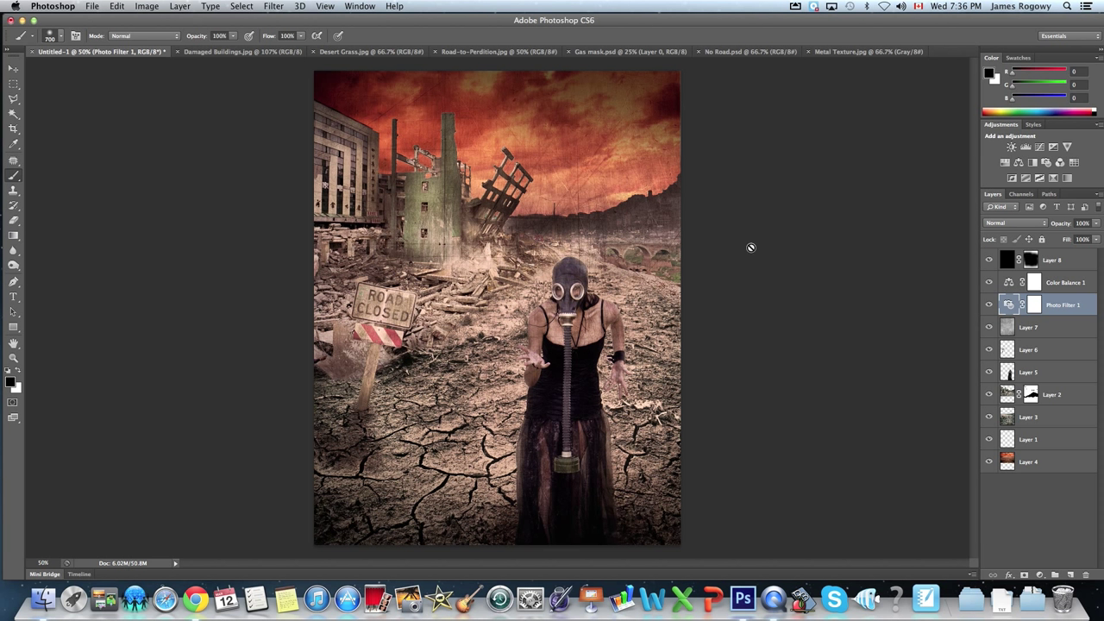
double_click(1008, 283)
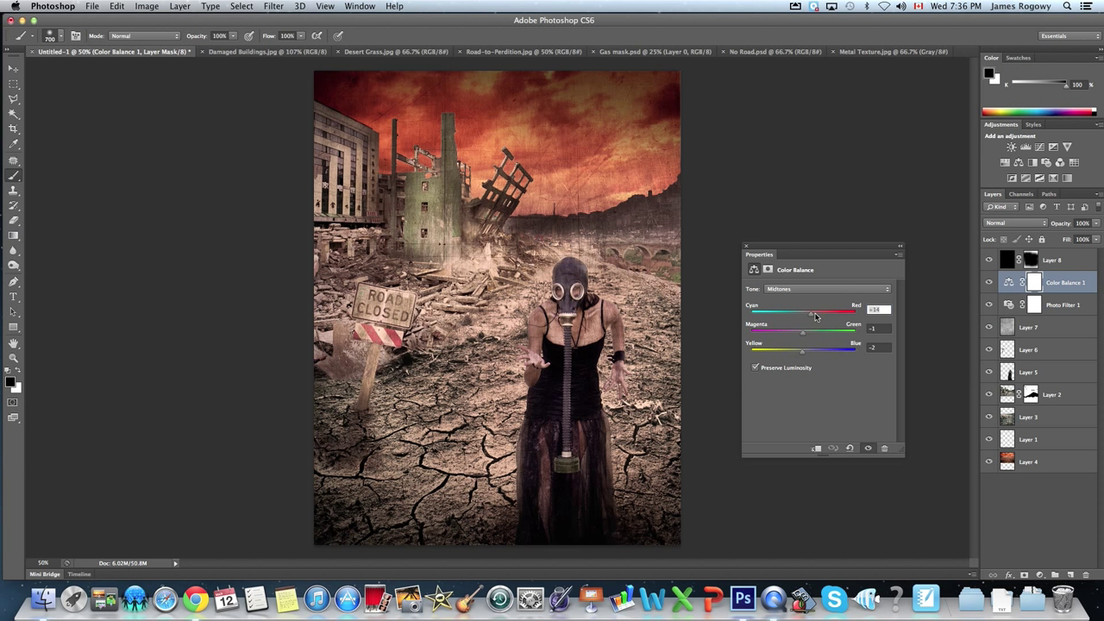
mouse_move(809, 317)
mouse_down()
mouse_move(799, 316)
mouse_move(821, 314)
mouse_up()
click(747, 247)
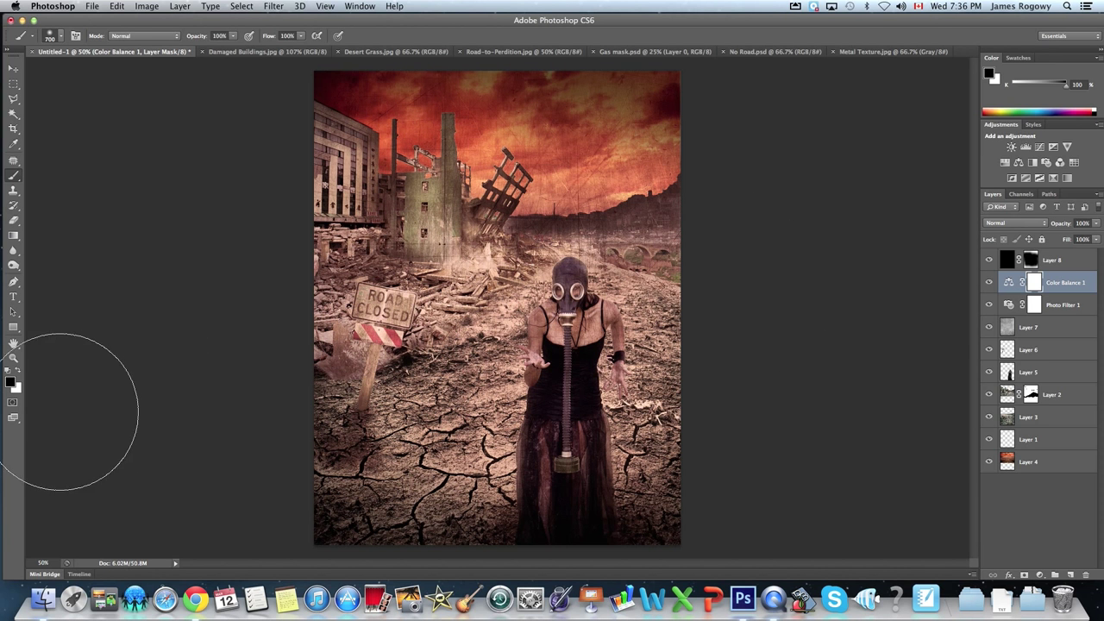
- Display the finished composite in Full Screen Mode with panels hidden and fit the whole image to the screen
click(15, 421)
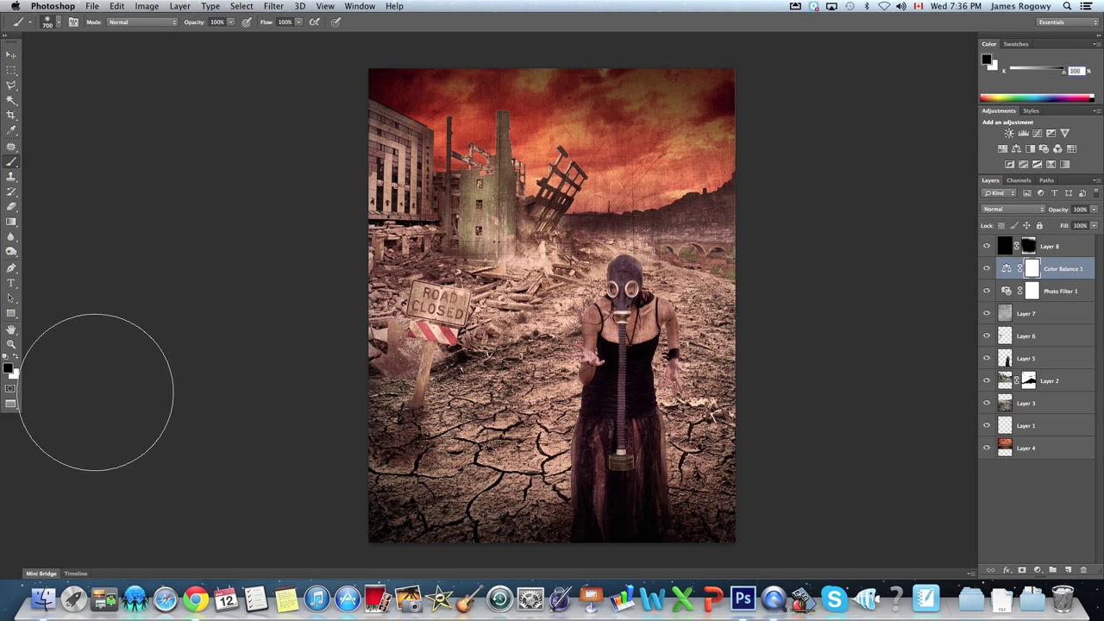
click(16, 409)
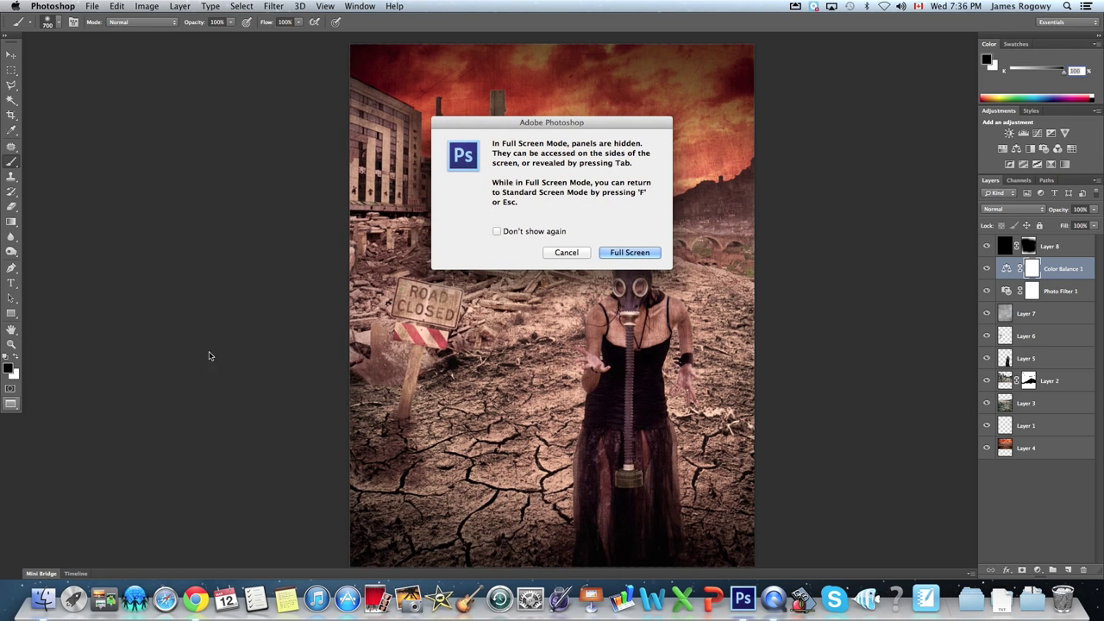
click(622, 253)
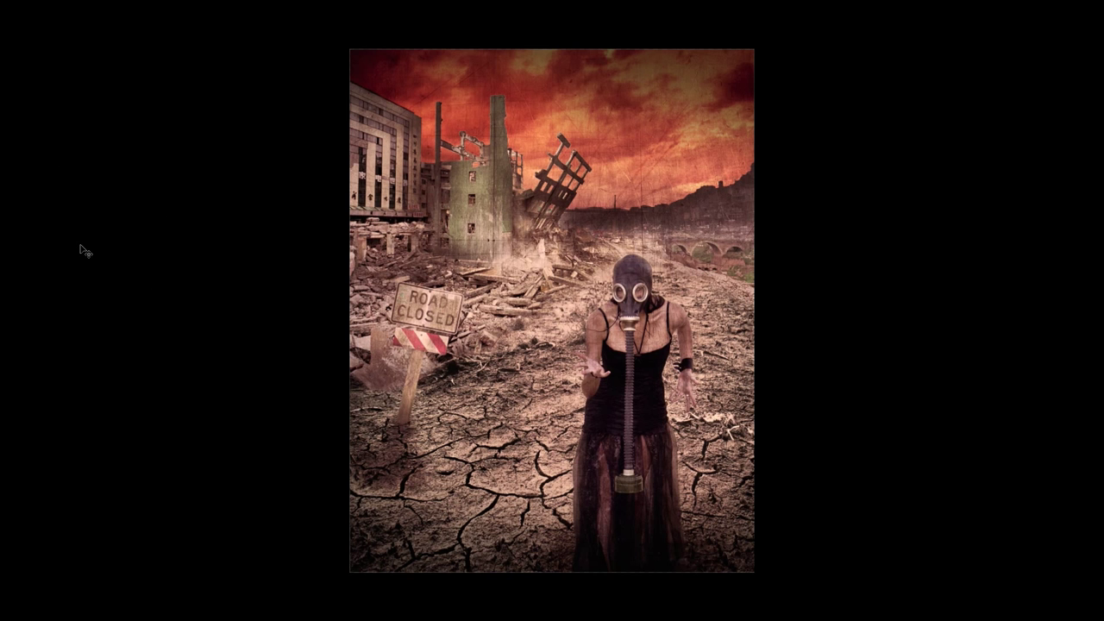
key(ctrl+0)
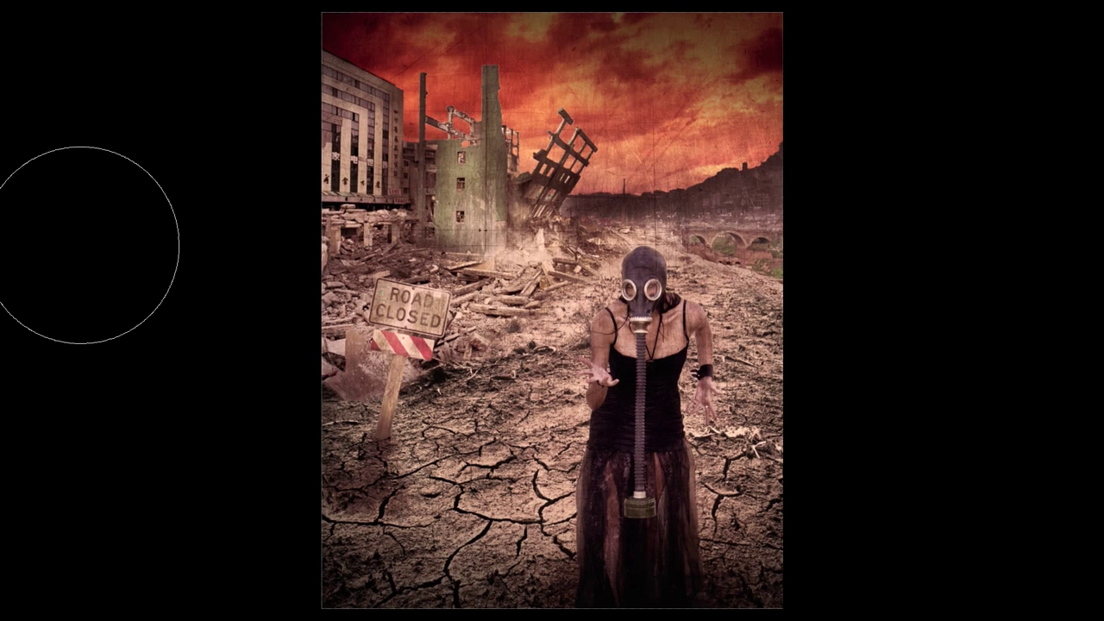